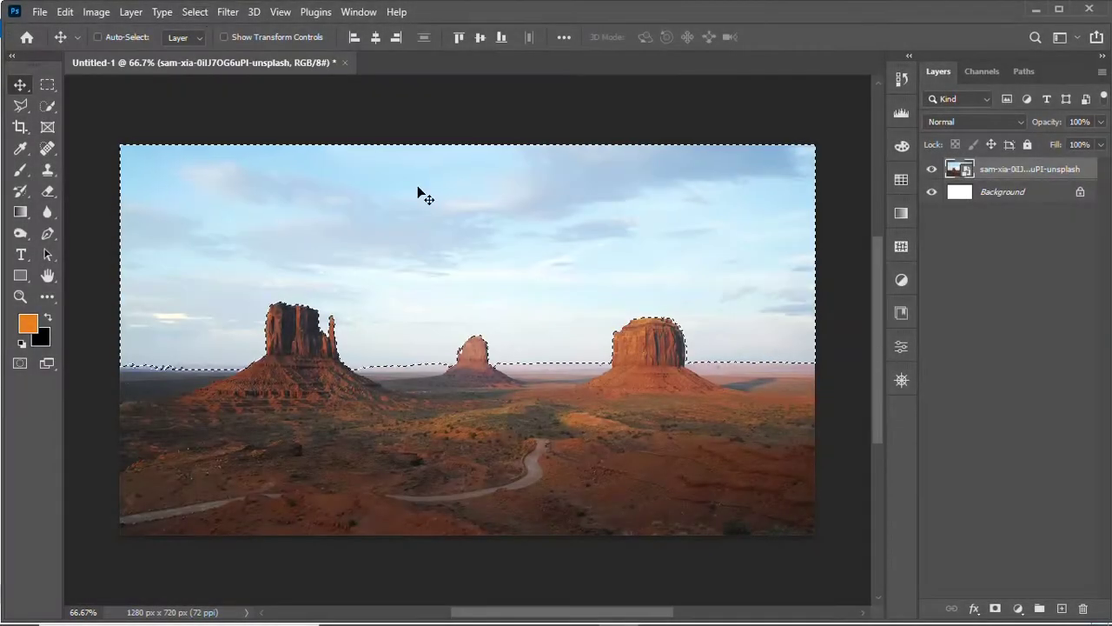
Place the kenny-eliason red rock photo high on the canvas, beneath the buttes layer
click(194, 11)
click(261, 202)
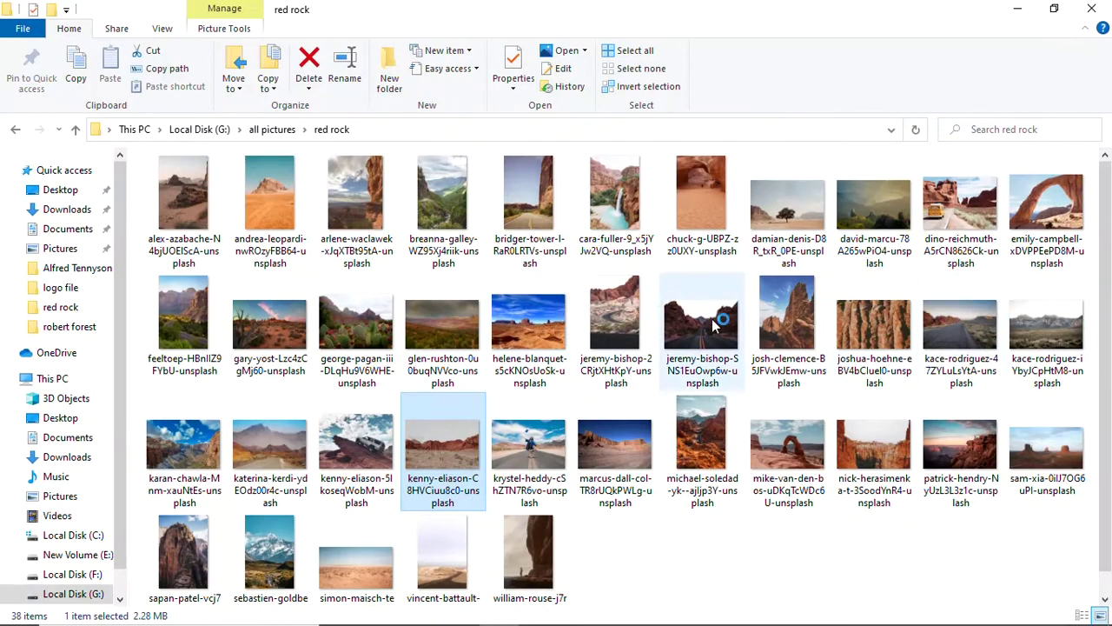
drag(442, 447, 472, 559)
drag(331, 340, 682, 297)
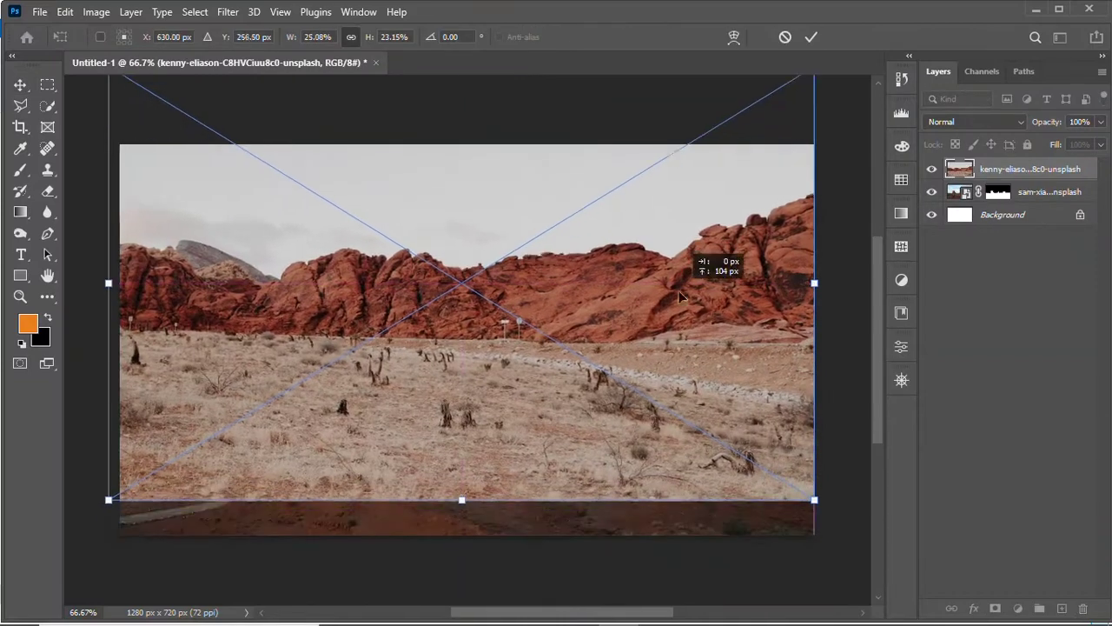
key(Return)
drag(999, 169, 944, 207)
Hide the red rock photo's sky with Select > Sky and a layer mask
click(195, 12)
click(214, 218)
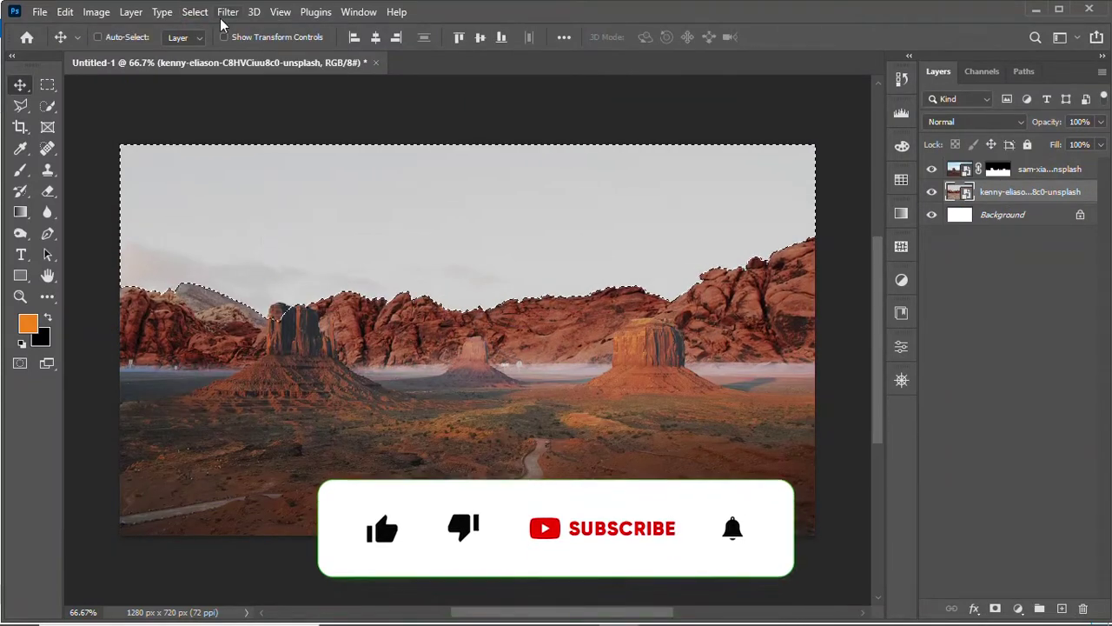
alt+click(995, 608)
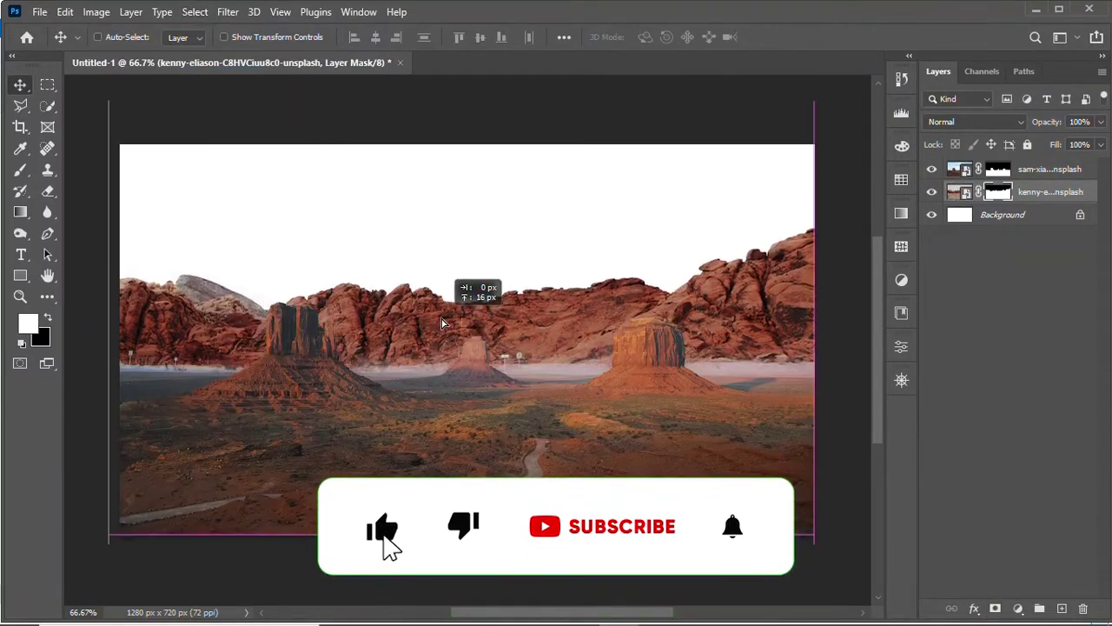
click(47, 147)
click(959, 191)
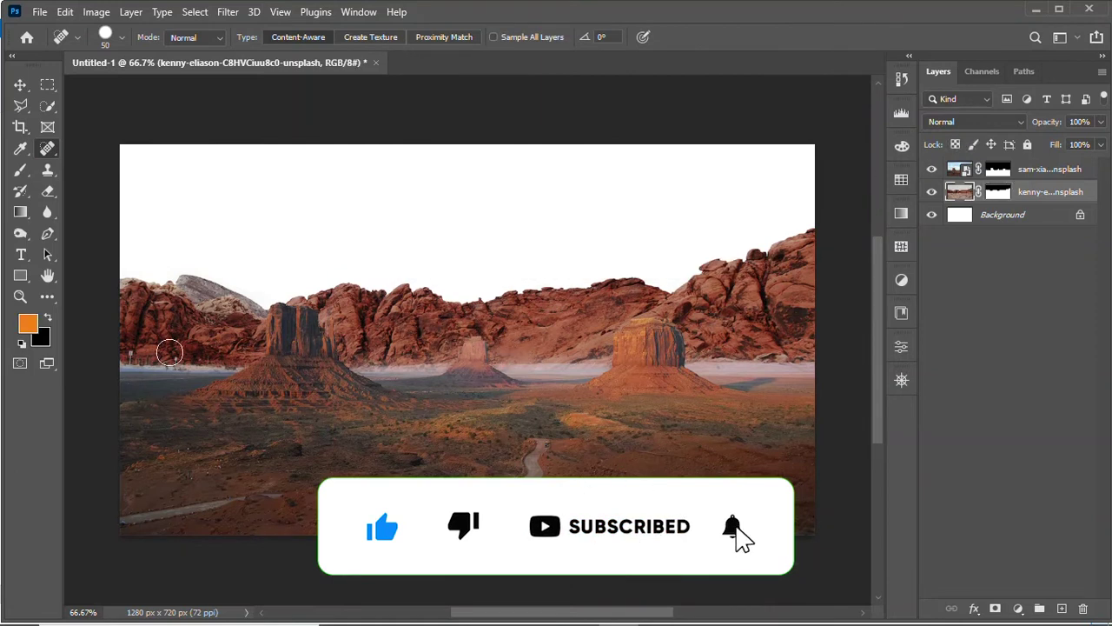
Place the katerina-kerdi mountain photo beneath the red rock layer as the sky
key(v)
click(499, 608)
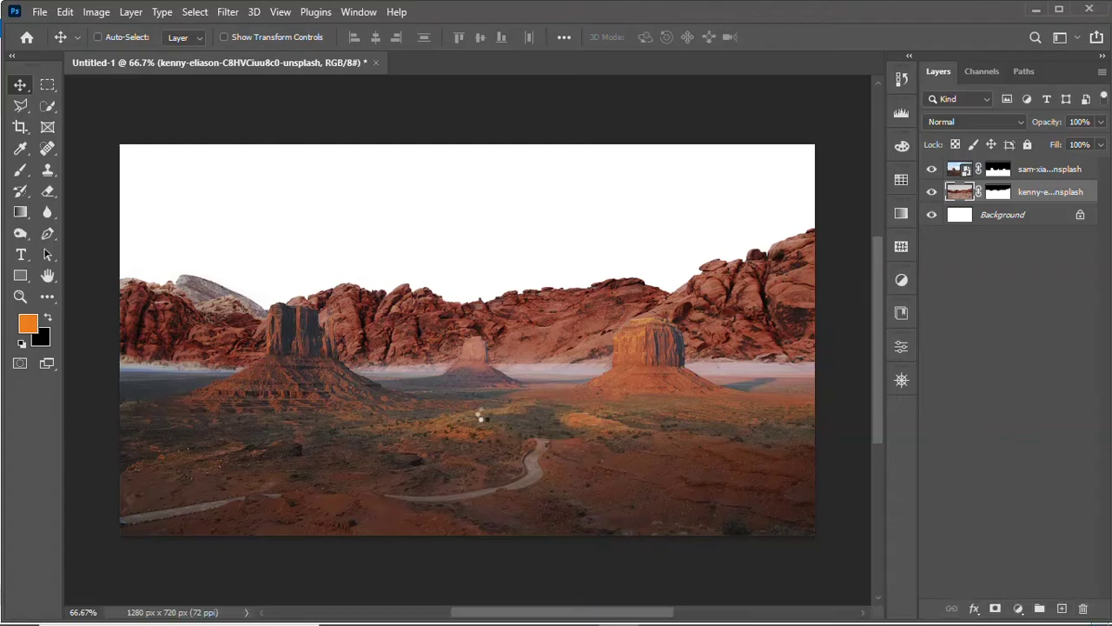
mouse_move(270, 448)
mouse_down()
mouse_move(170, 342)
mouse_move(119, 339)
mouse_up()
key(Return)
key(ctrl+bracketleft)
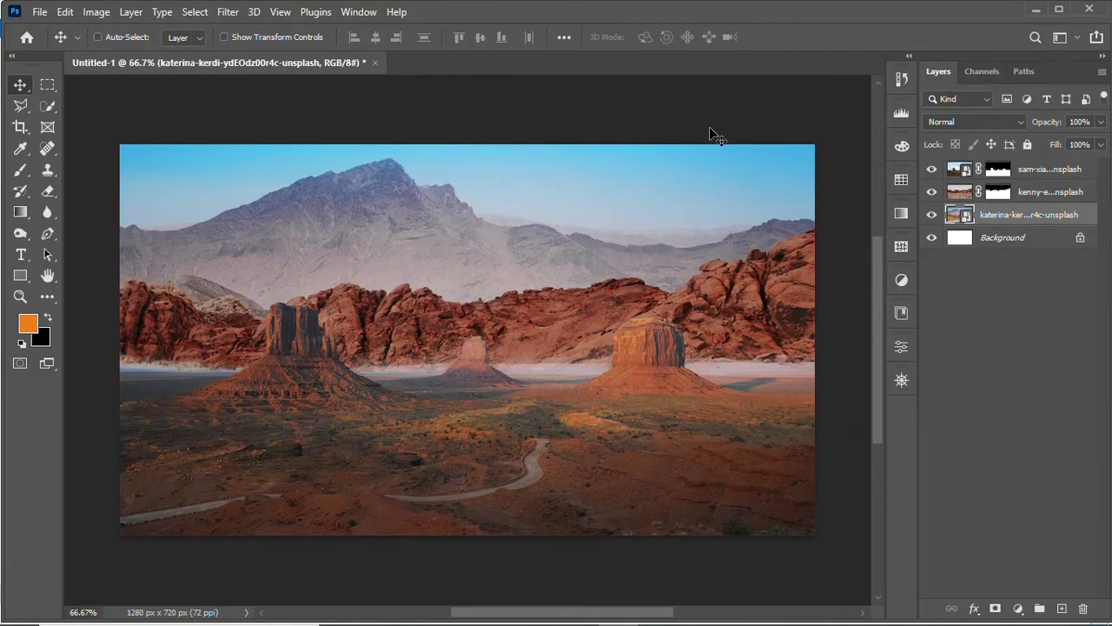
Nudge the mountain down and warm it with a clipped Color Balance toward yellow
drag(408, 210, 409, 226)
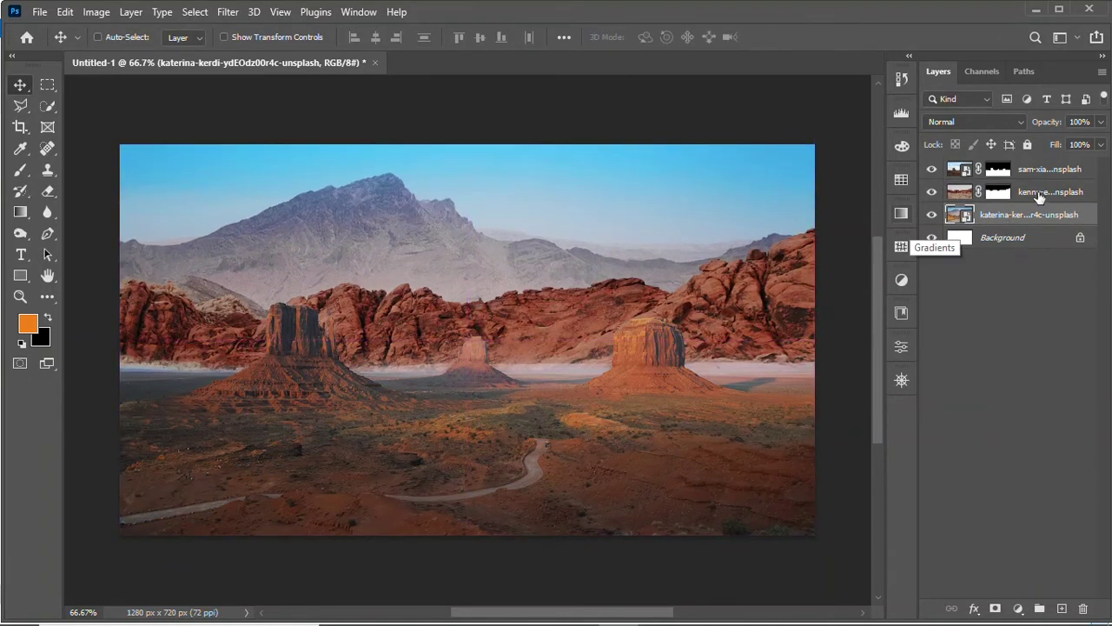
click(1018, 608)
click(999, 461)
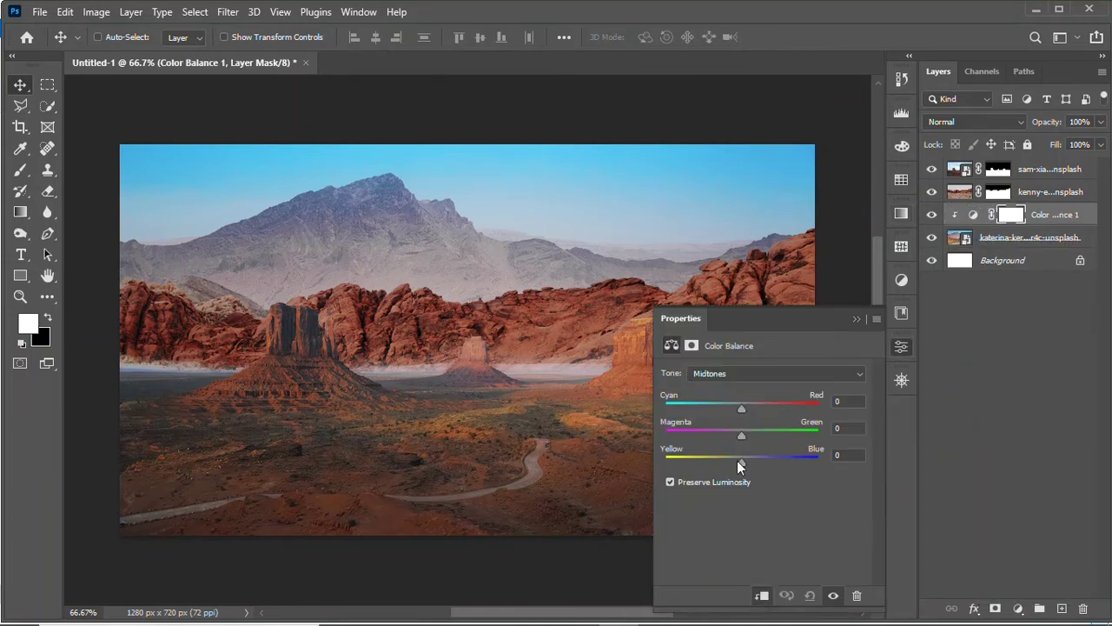
drag(720, 462, 706, 463)
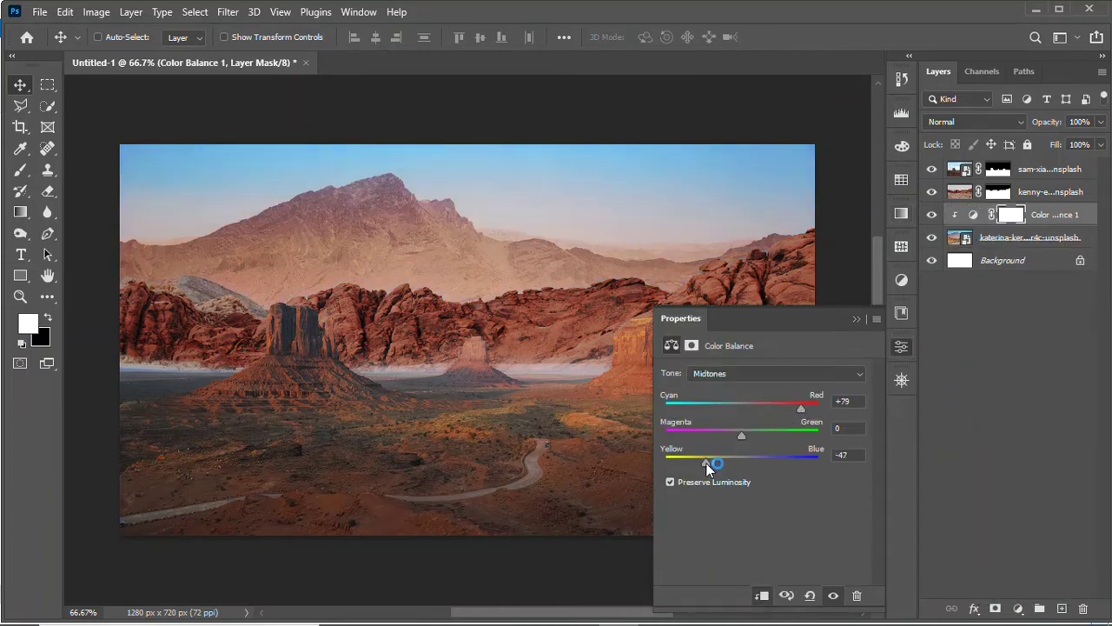
click(901, 346)
Slightly desaturate the red rock cliffs with a clipped Hue/Saturation layer
click(1051, 191)
click(1019, 608)
click(1007, 484)
click(762, 595)
drag(763, 466, 746, 467)
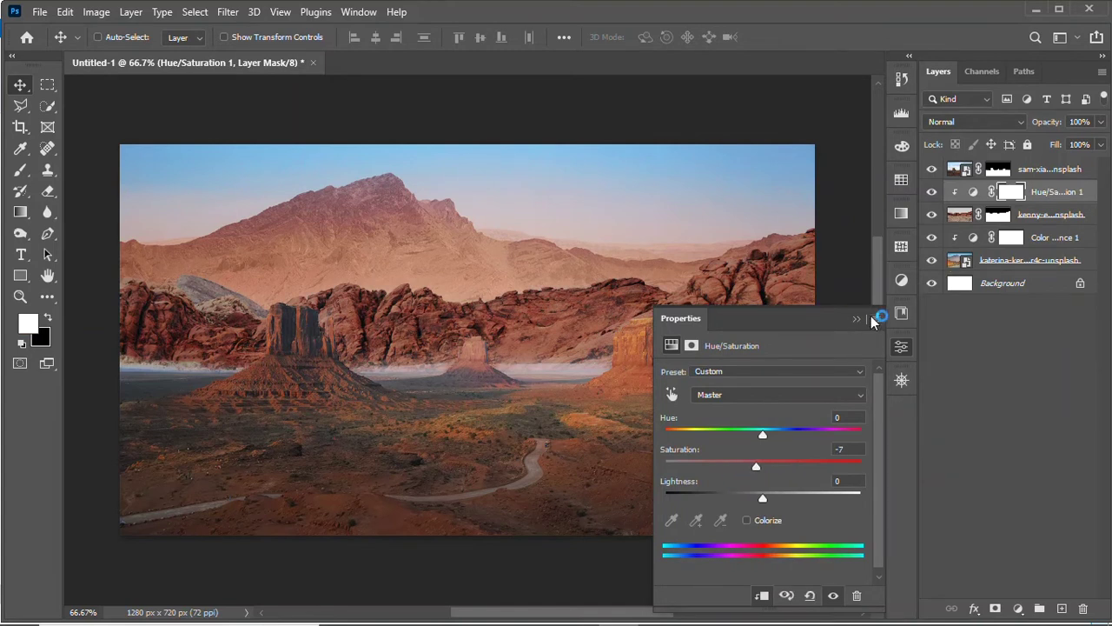
click(873, 320)
Give the buttes a clipped Color Balance with midtones Red +28, Yellow −10
click(1050, 169)
click(1039, 608)
key(ctrl+z)
click(1018, 608)
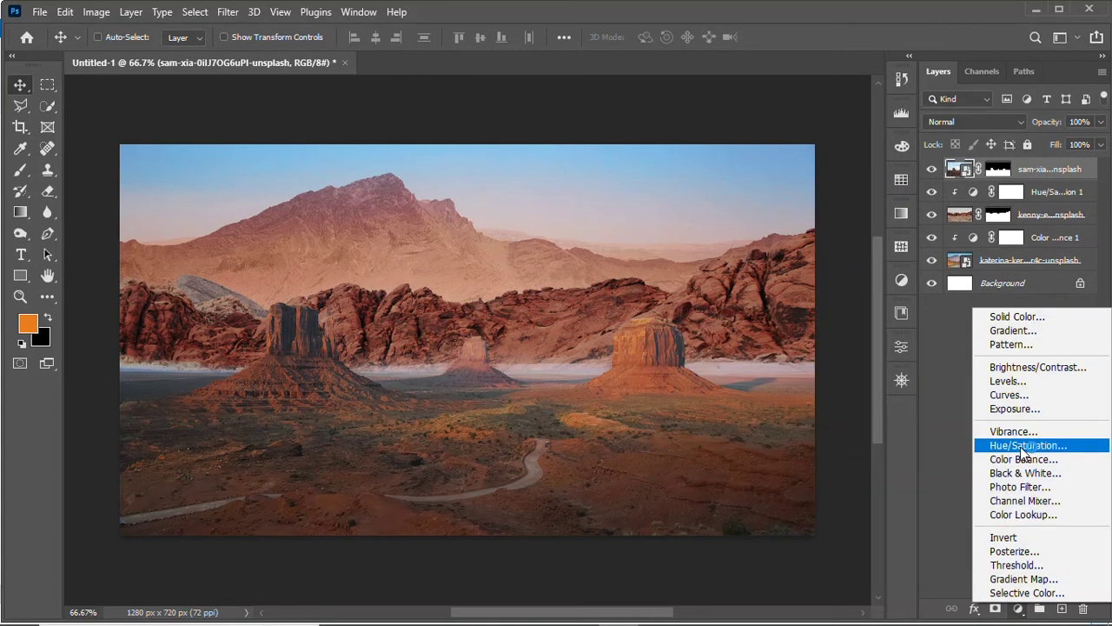
click(1024, 459)
drag(741, 406, 760, 407)
drag(742, 461, 733, 461)
drag(766, 405, 762, 403)
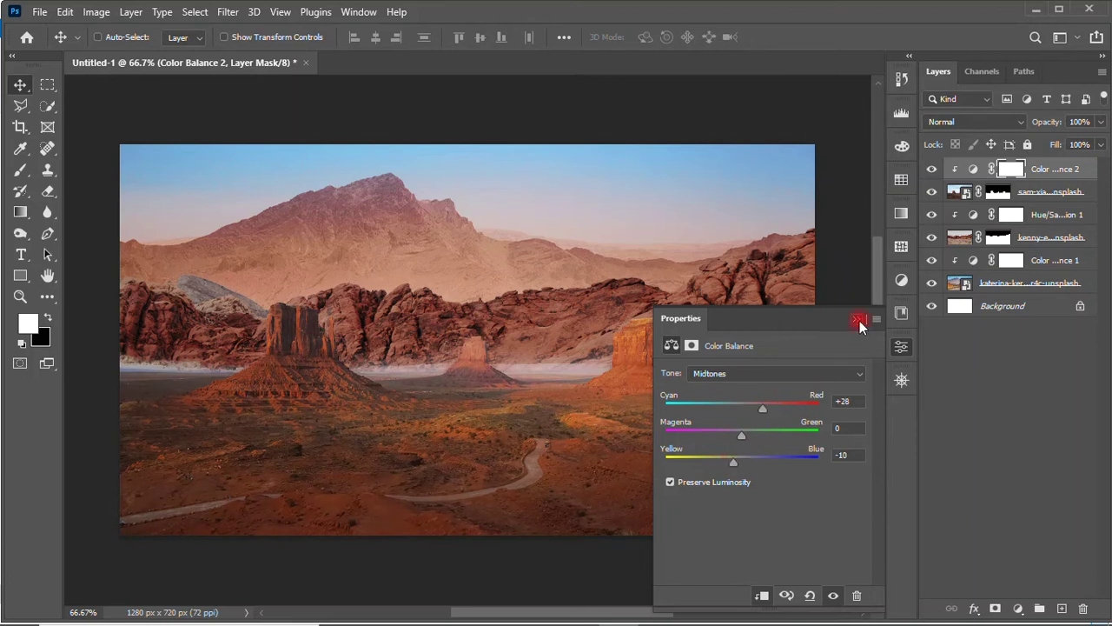
click(860, 321)
Paint black on the buttes mask to remove mist along the left horizon
click(997, 192)
key(b)
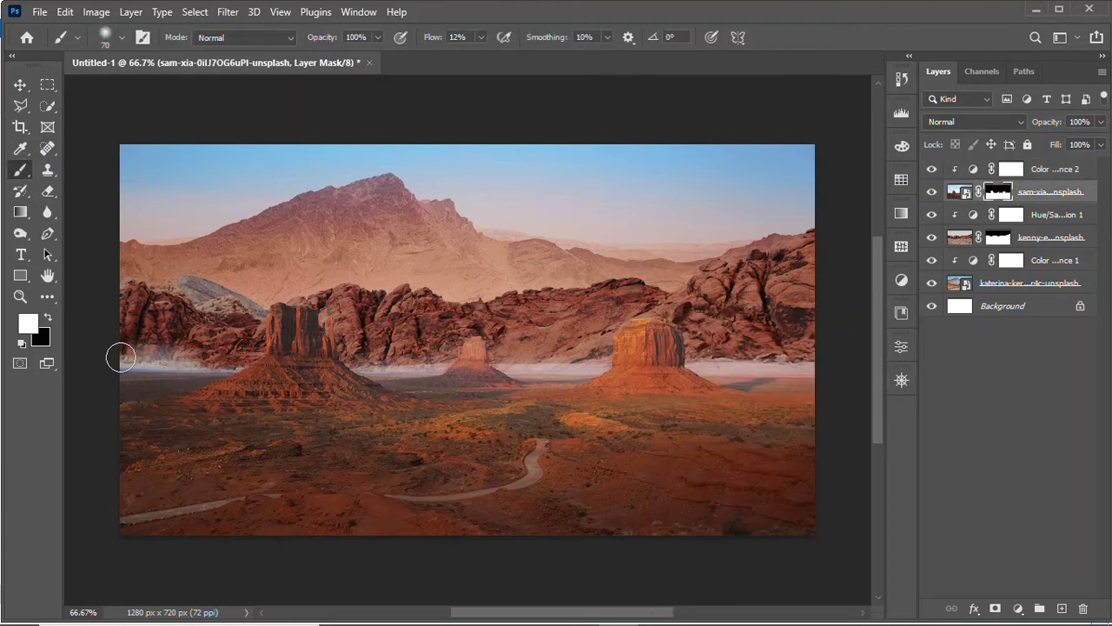
key(x)
drag(121, 357, 416, 366)
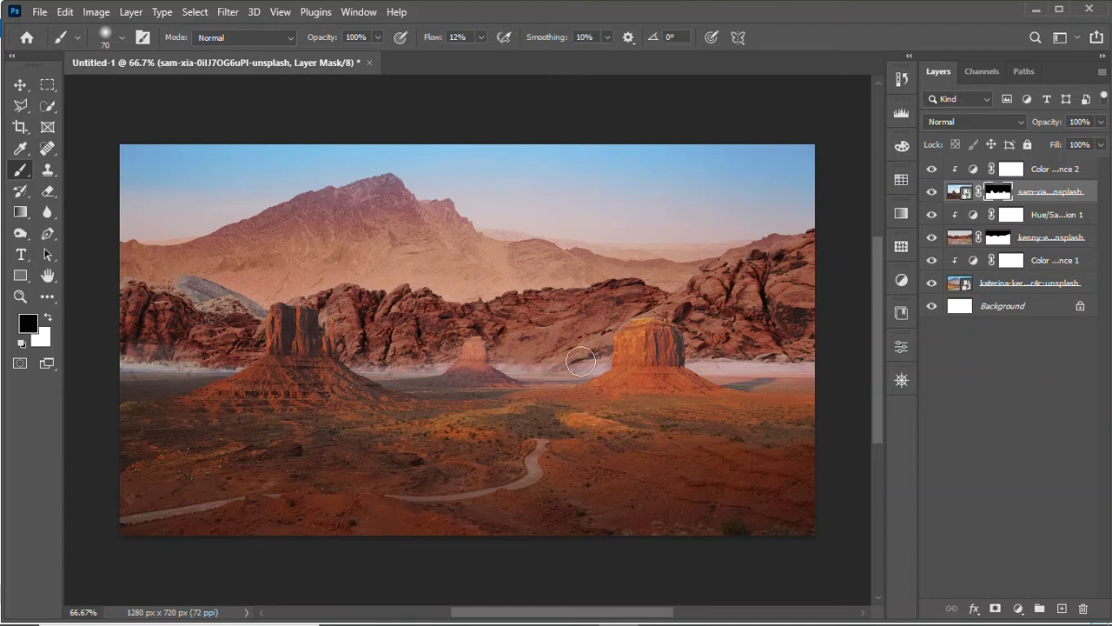
key(v)
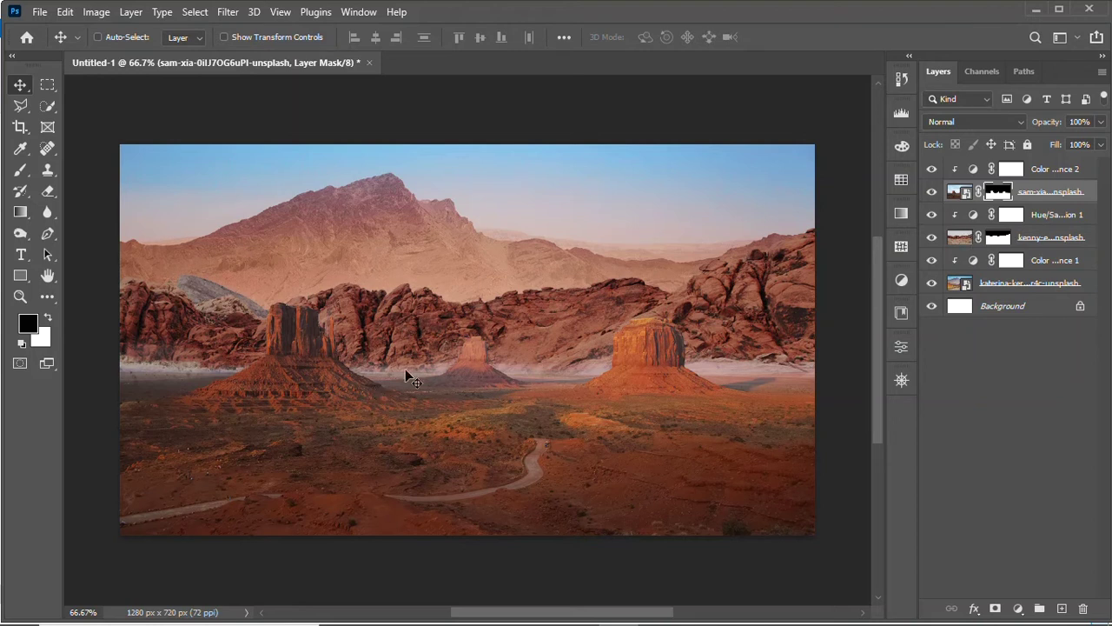
click(959, 238)
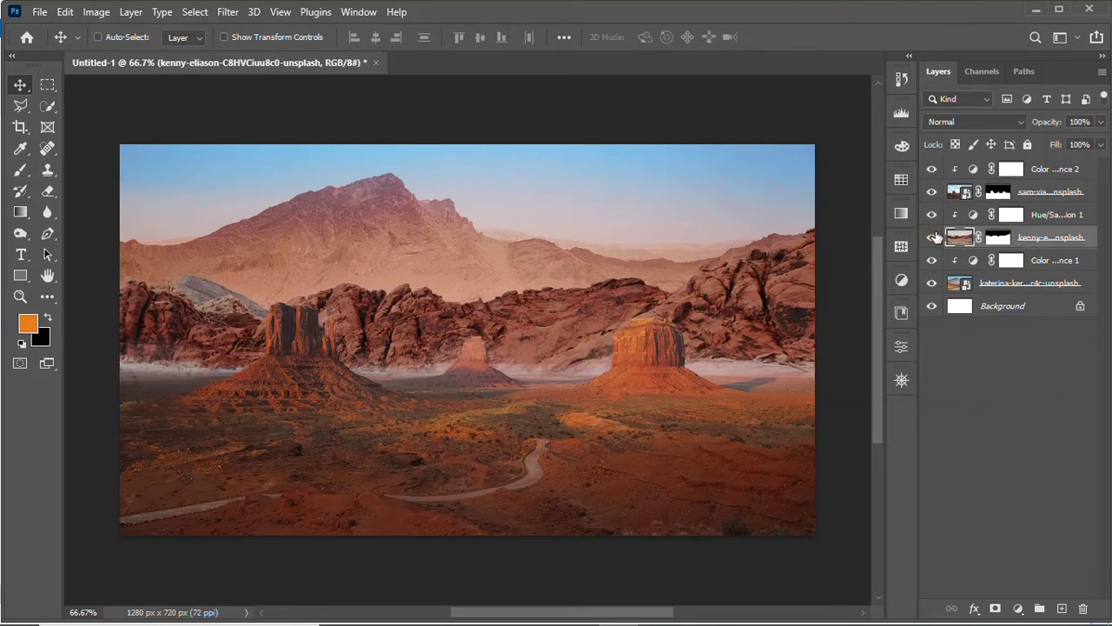
Paint a pink haze over the cliffs on a new Normal layer at 49% opacity
click(1042, 217)
key(ctrl+shift+alt+n)
key(b)
key(bracketleft)
key(bracketleft)
key(bracketleft)
mouse_move(130, 313)
mouse_down()
mouse_move(434, 322)
mouse_move(808, 296)
mouse_move(131, 286)
mouse_move(808, 287)
mouse_up()
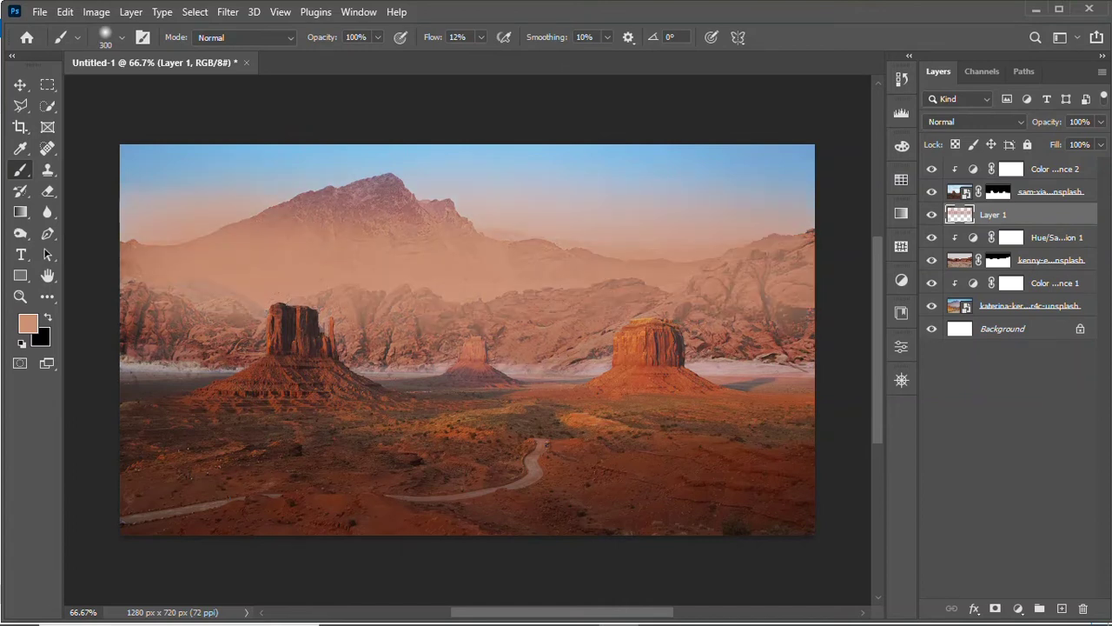
click(974, 122)
click(939, 165)
click(1100, 121)
drag(1100, 141, 1060, 141)
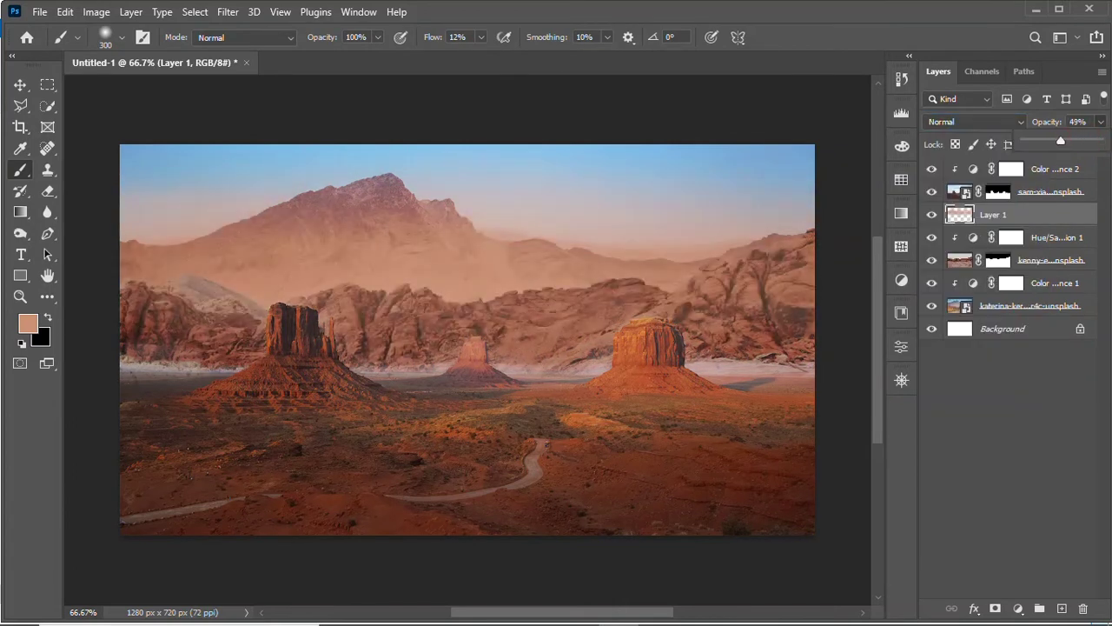
click(1008, 435)
key(v)
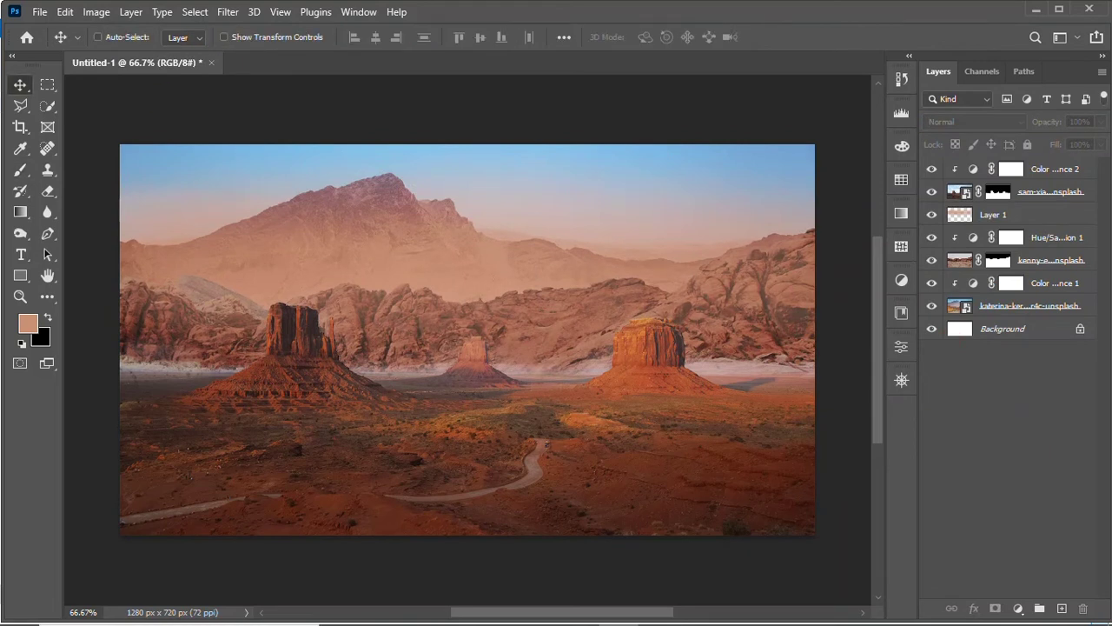
Add another empty layer, hide Layer 2 and reset colours to black and white
click(966, 216)
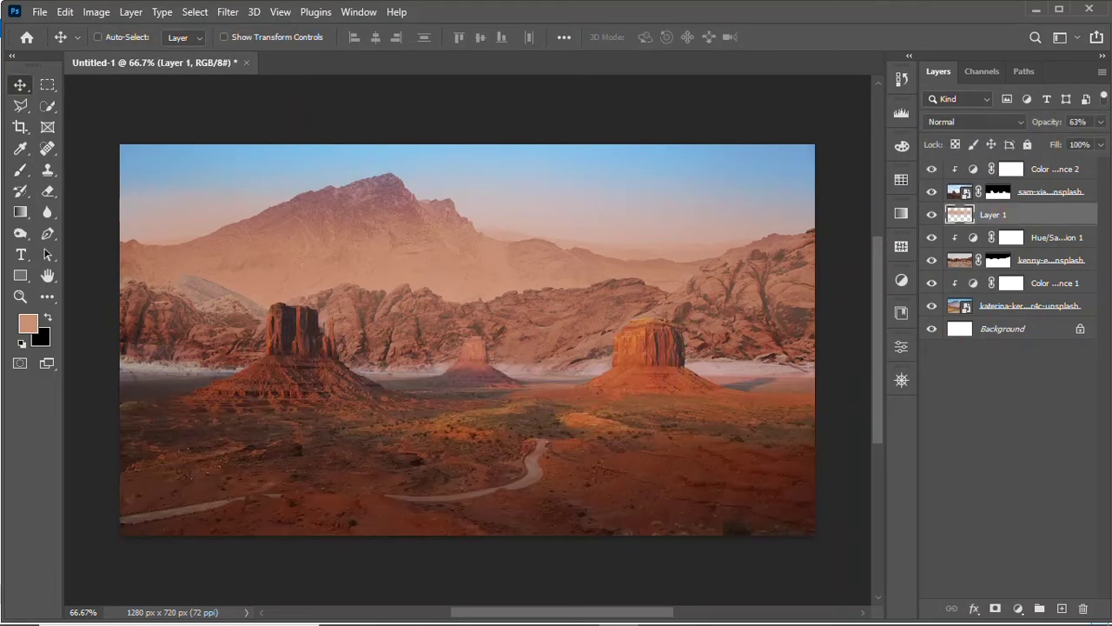
click(1061, 608)
key(b)
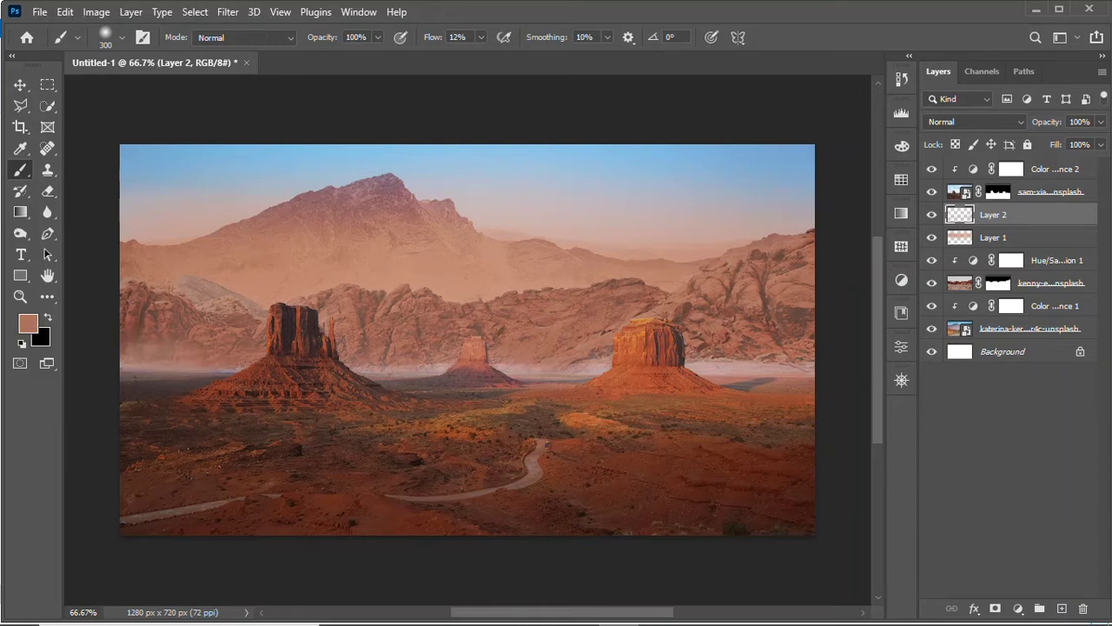
click(931, 214)
click(1010, 168)
key(d)
Paint horizon haze on both sides on new Layer 3, set to 84% opacity
key(ctrl+shift+alt+n)
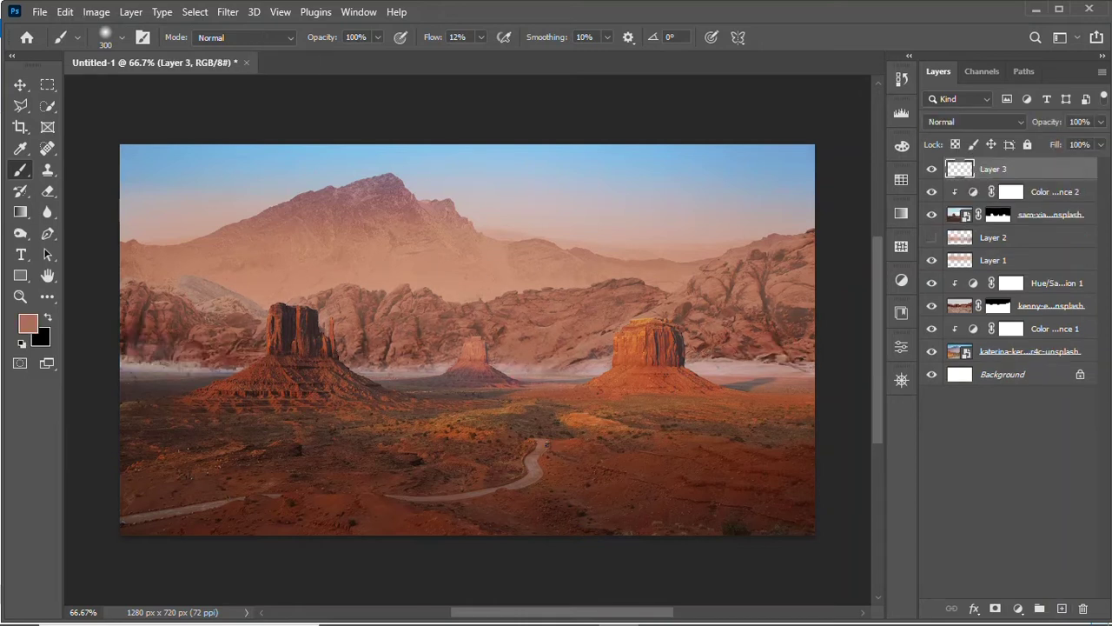
drag(229, 366, 139, 372)
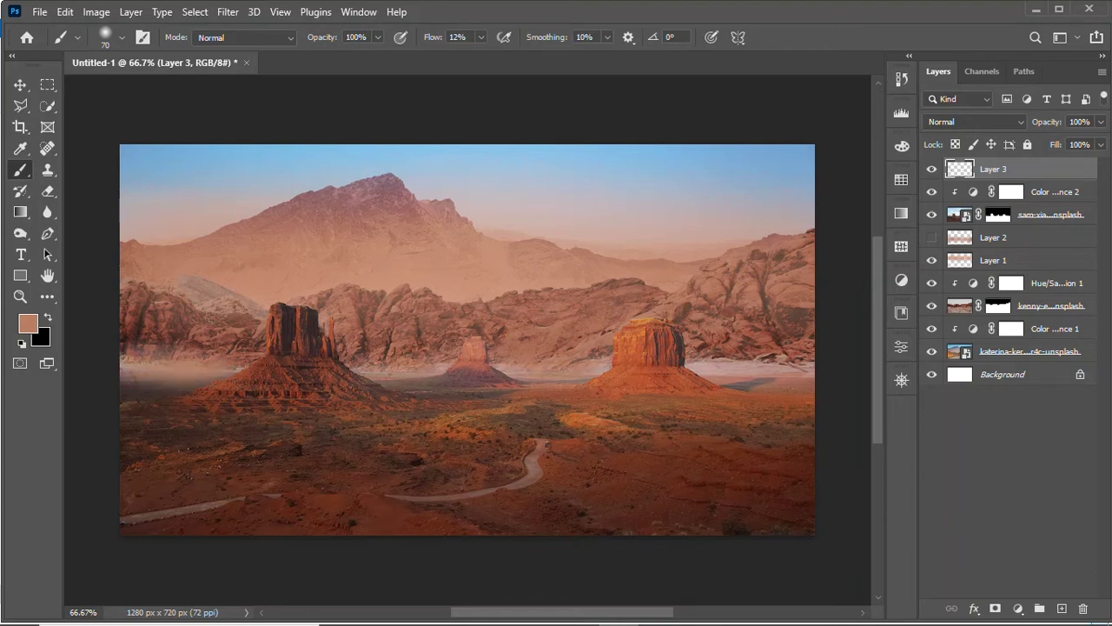
drag(818, 364, 740, 357)
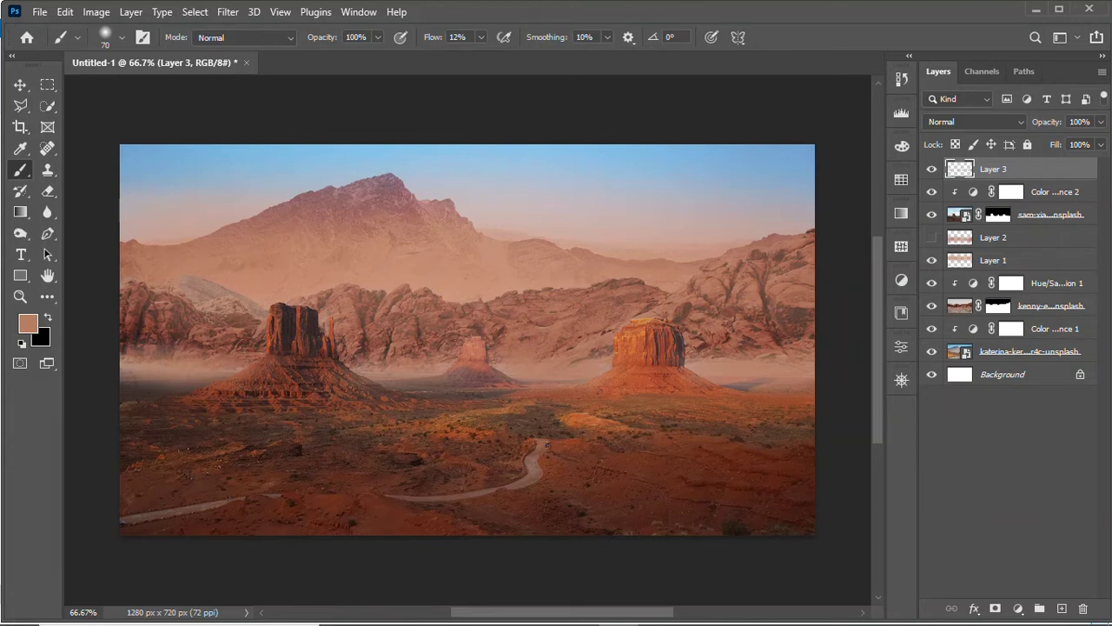
click(975, 122)
click(947, 153)
drag(1100, 122, 1086, 140)
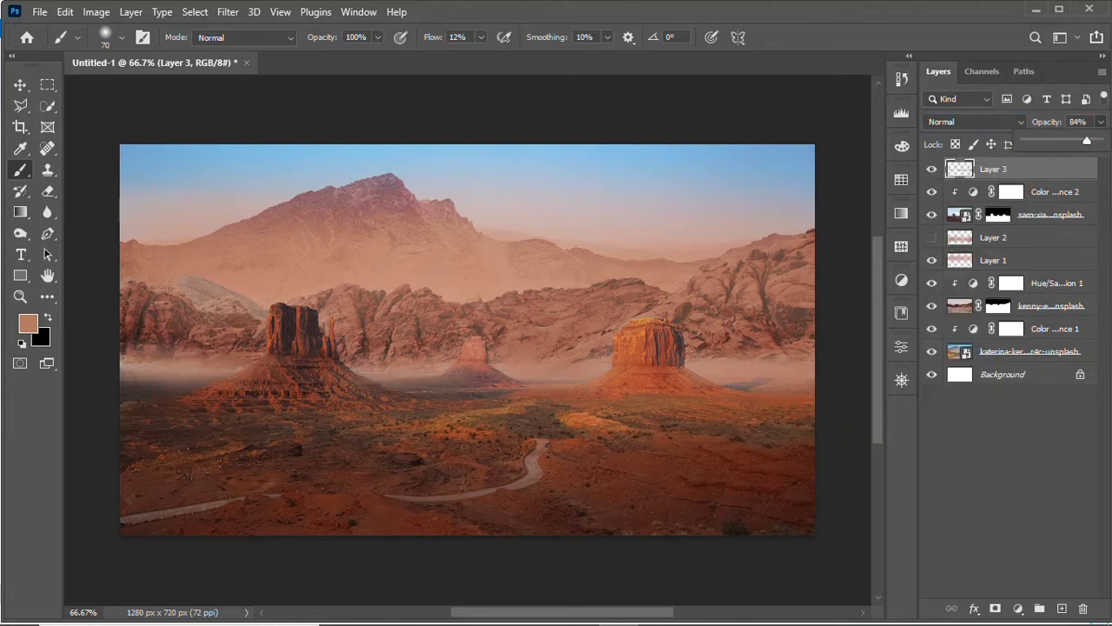
key(v)
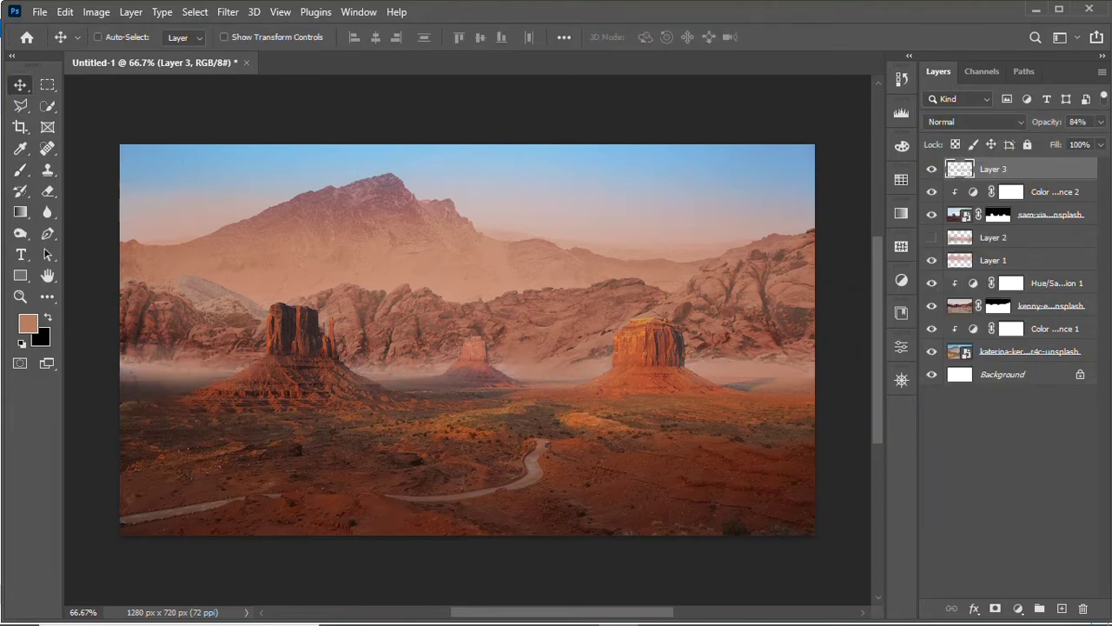
key(alt+ctrl+a)
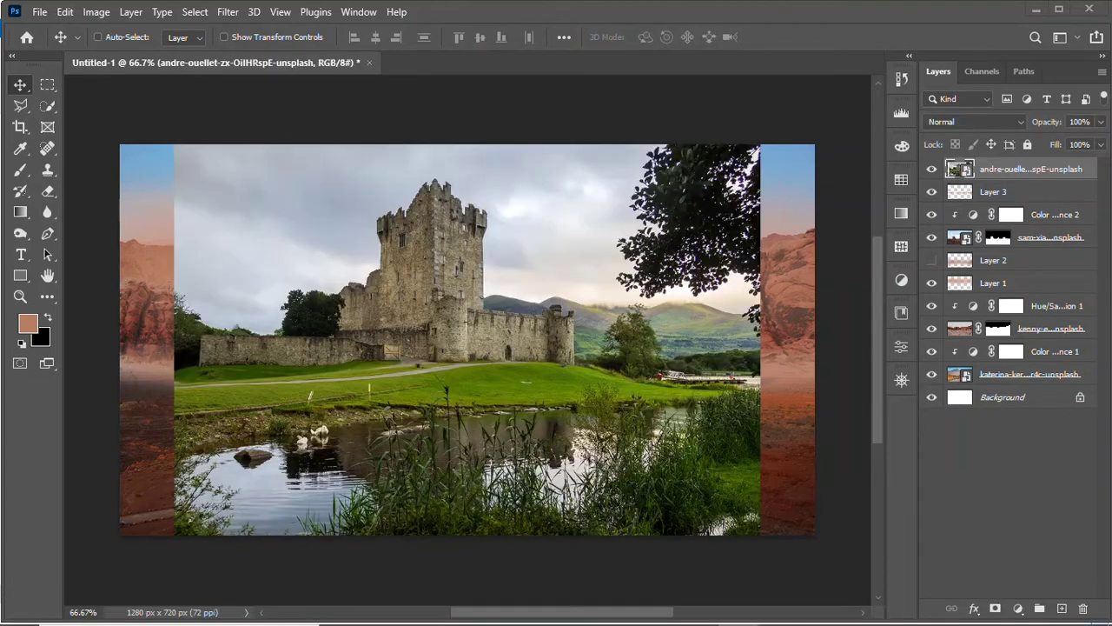
Quick-select the castle and mask away everything around it
click(51, 107)
click(108, 36)
drag(439, 204, 530, 335)
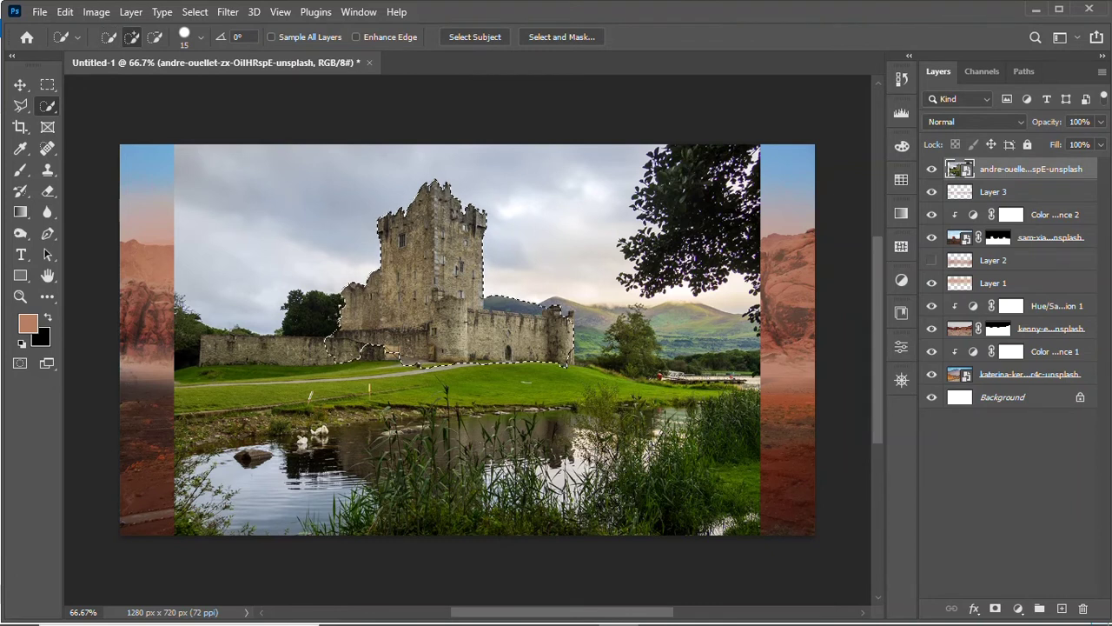
click(995, 608)
Shrink the castle with Free Transform and set it on top of the right butte
key(v)
drag(435, 260, 616, 272)
key(ctrl+t)
mouse_move(335, 164)
mouse_down()
mouse_move(587, 329)
mouse_move(533, 269)
mouse_up()
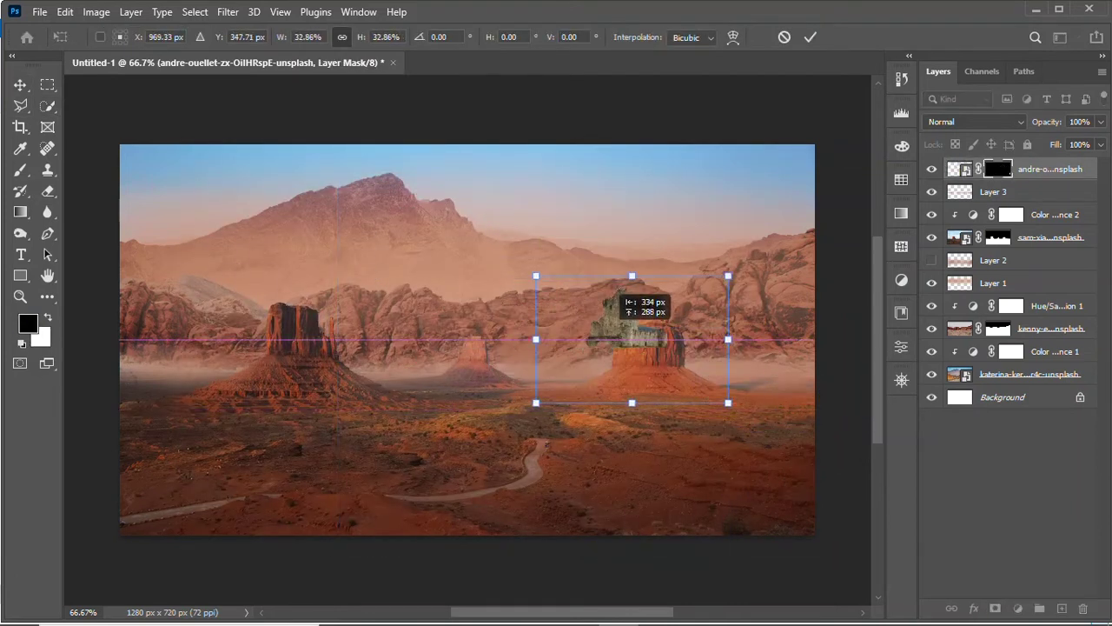
drag(625, 306, 658, 271)
click(810, 36)
key(z)
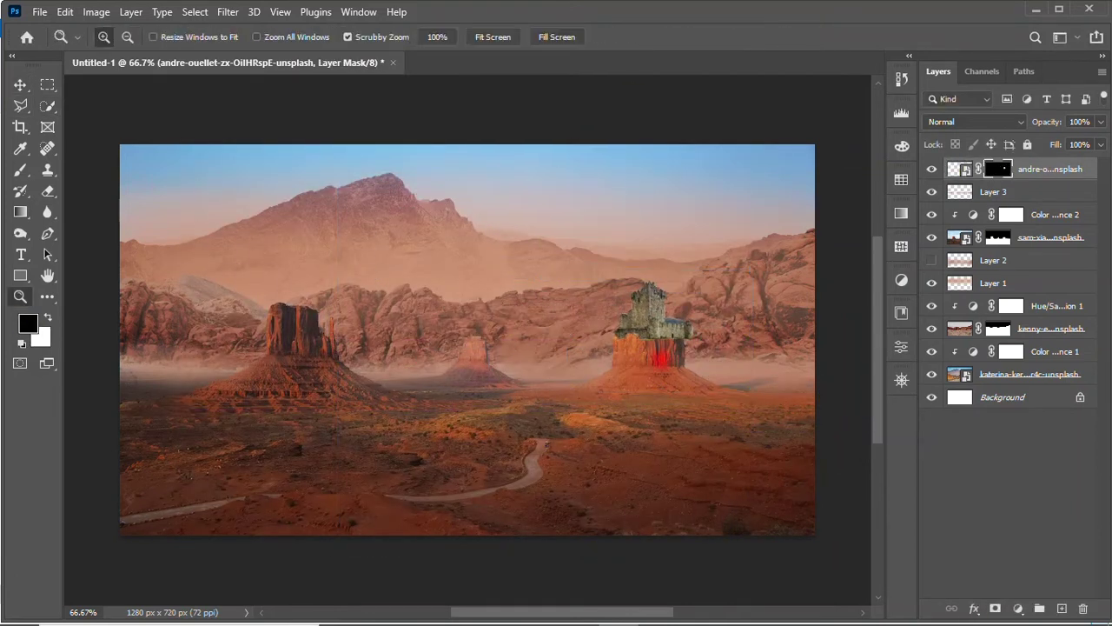
drag(397, 342, 452, 342)
key(v)
drag(643, 261, 645, 258)
Blend the castle's base into the rock by painting its mask with a black brush
key(b)
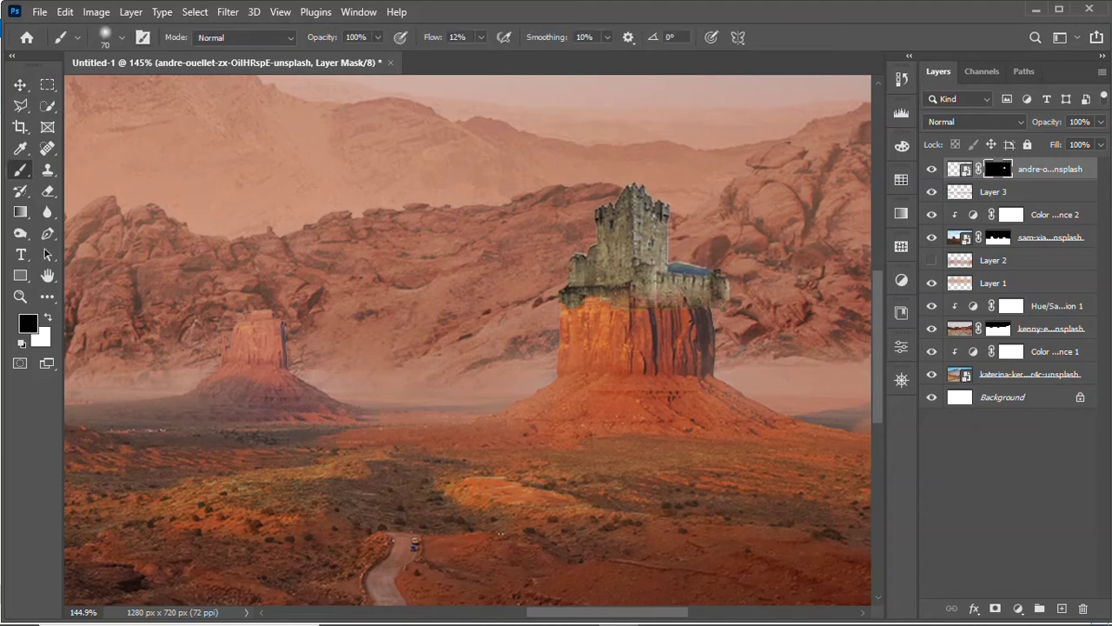
key(shift+0)
key(bracketleft)
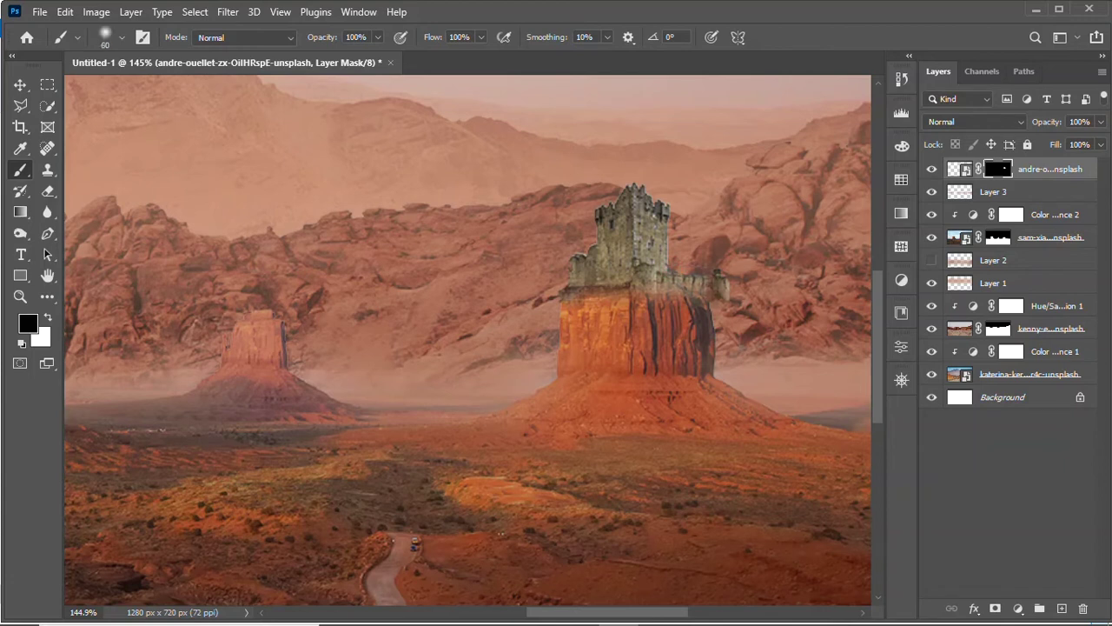
click(121, 36)
key(z)
click(808, 253)
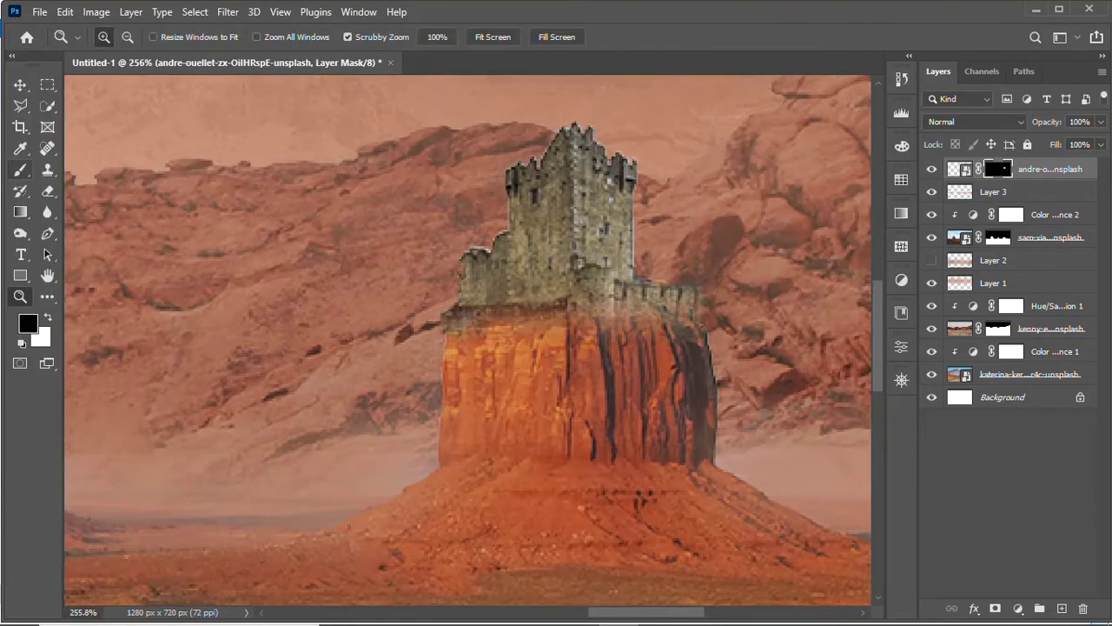
key(b)
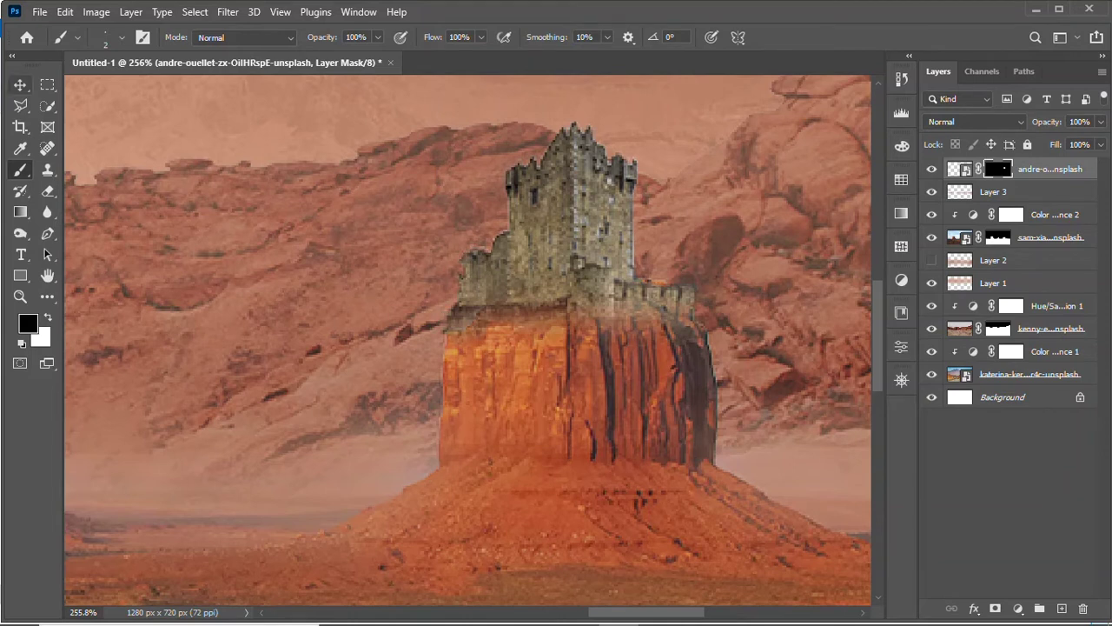
key(ctrl+0)
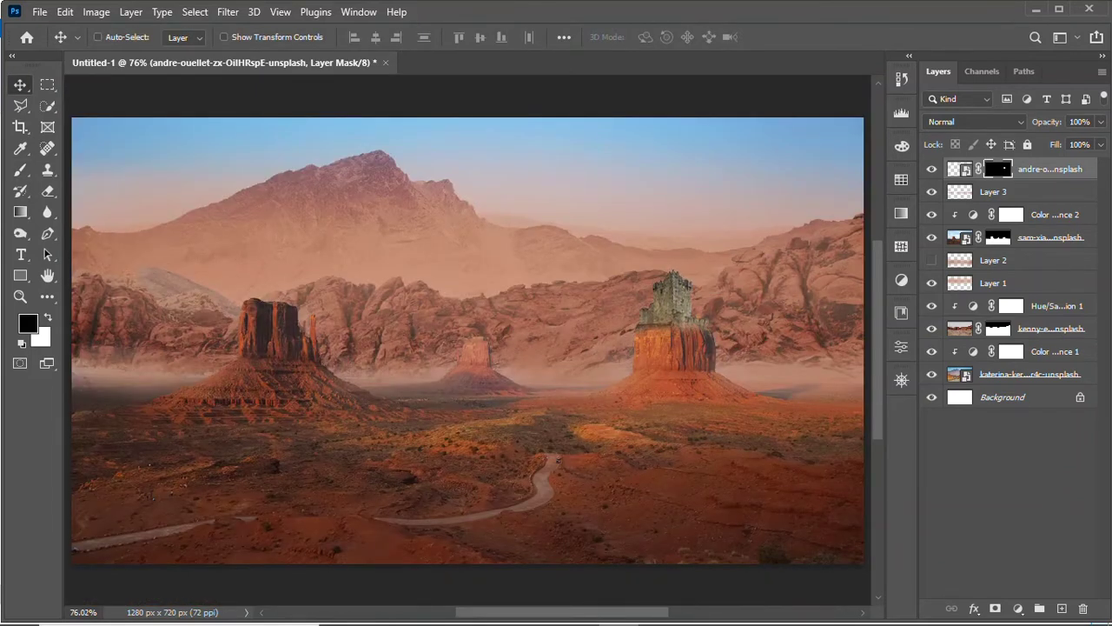
click(1018, 608)
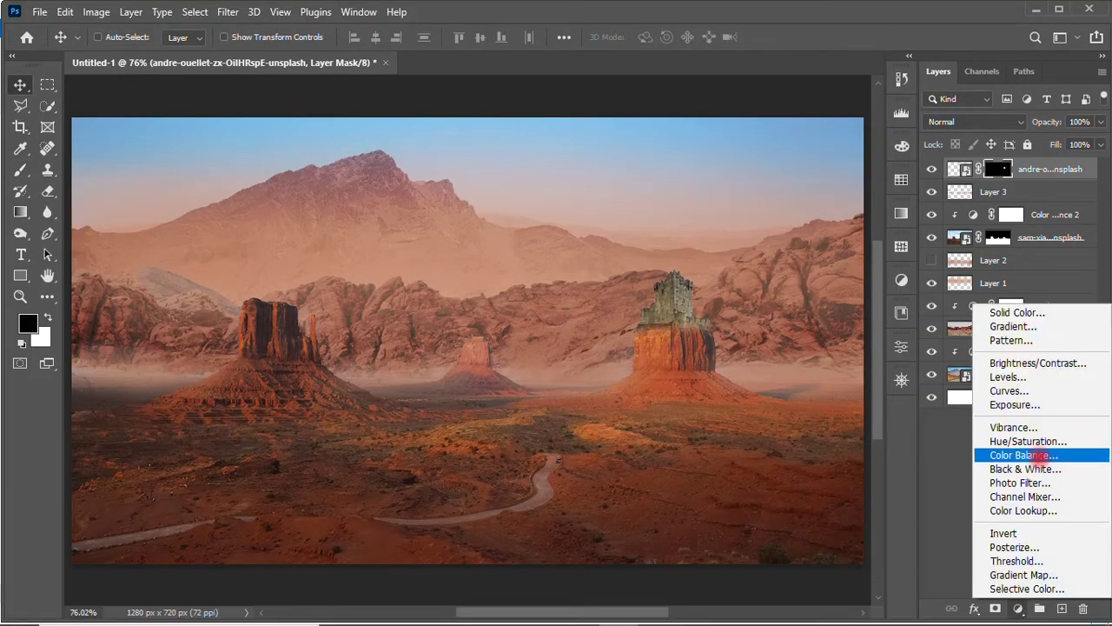
Warm the castle with a clipped Color Balance layer (Red +70, Blue −18)
click(1034, 455)
click(856, 319)
click(973, 169)
click(855, 319)
Darken the castle with a Brightness/Contrast layer and pick a soft round brush
click(1018, 608)
click(1017, 367)
click(855, 318)
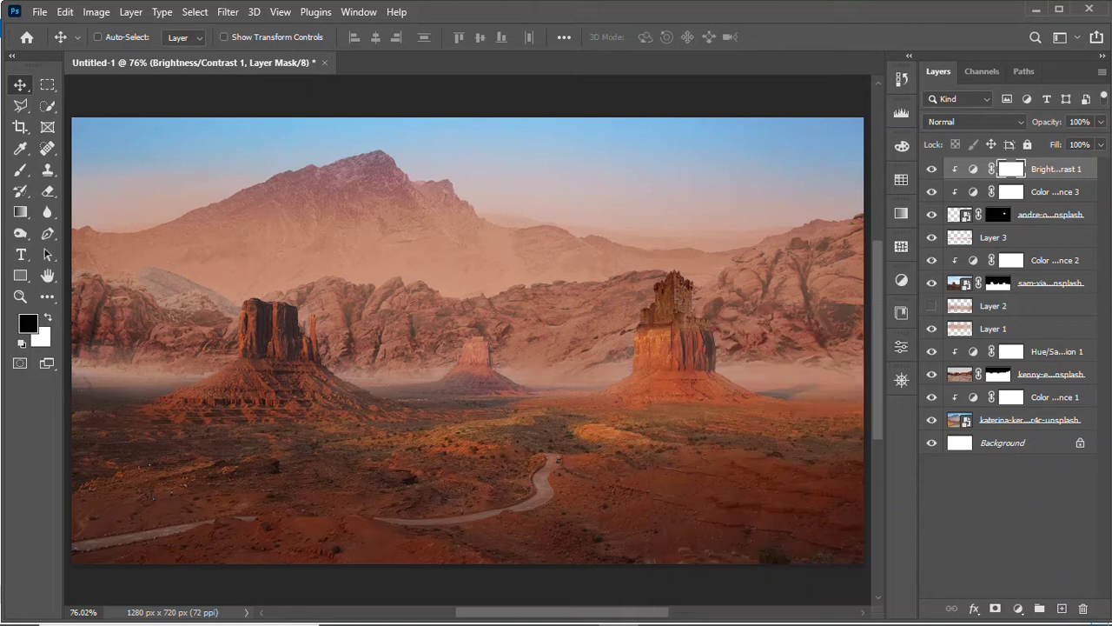
key(b)
click(105, 36)
click(41, 185)
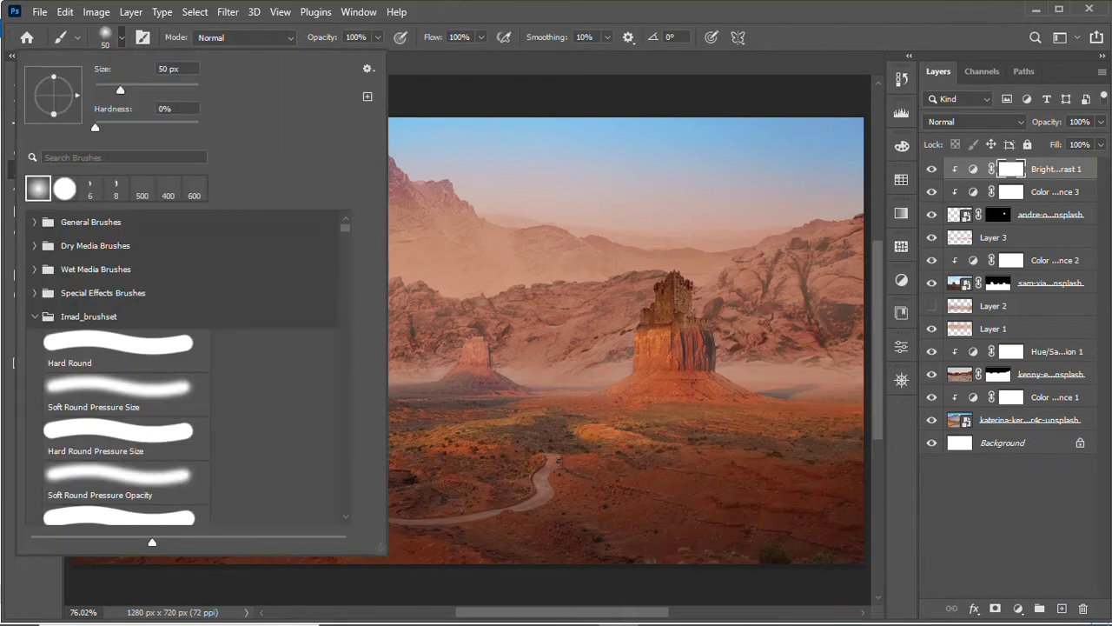
key(Return)
Drag a second castle photo from File Explorer into the composite
key(v)
key(alt+Tab)
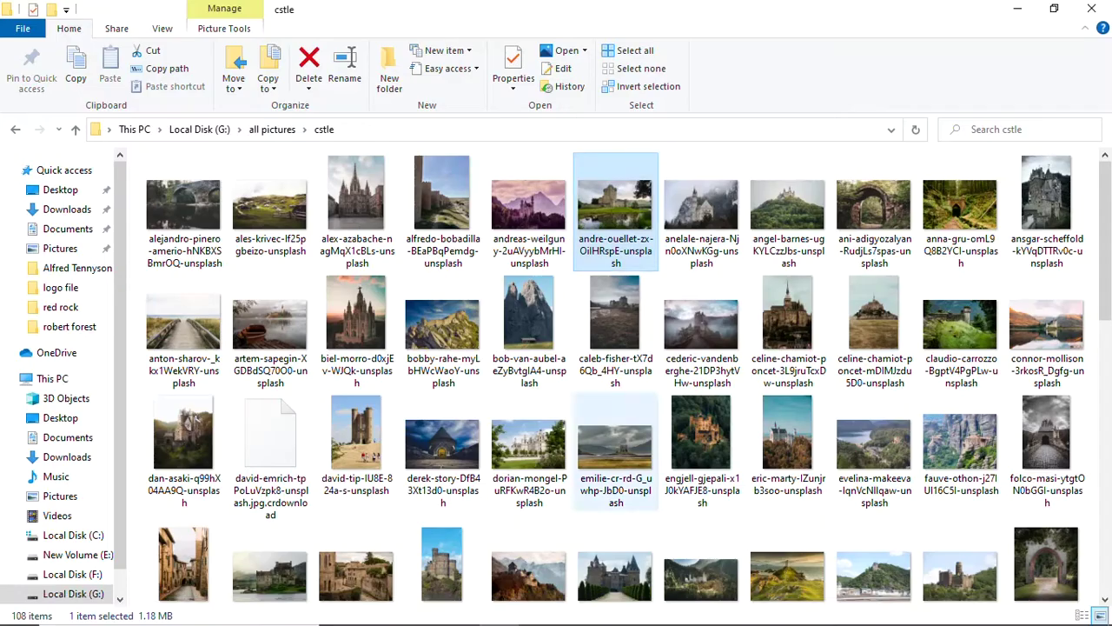
scroll(609, 391, down, 2)
mouse_move(960, 391)
mouse_down()
mouse_move(599, 574)
mouse_move(469, 339)
mouse_up()
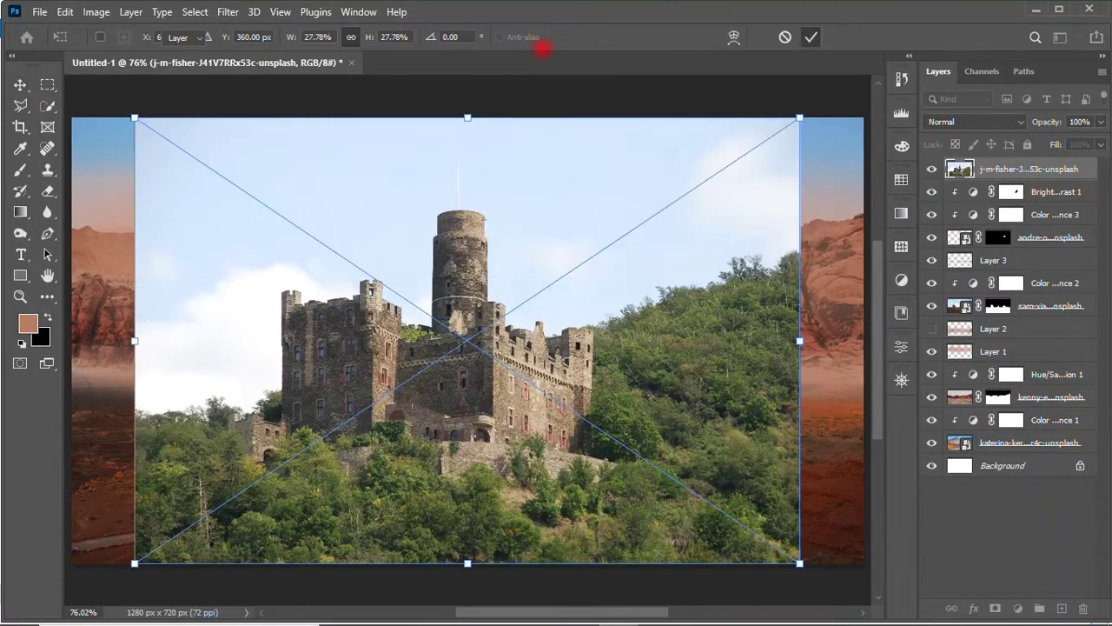
Commit the second castle photo, quick-select the castle and mask out its surroundings
key(Return)
key(w)
mouse_move(486, 330)
mouse_down()
mouse_move(591, 383)
mouse_move(451, 451)
mouse_move(382, 313)
mouse_up()
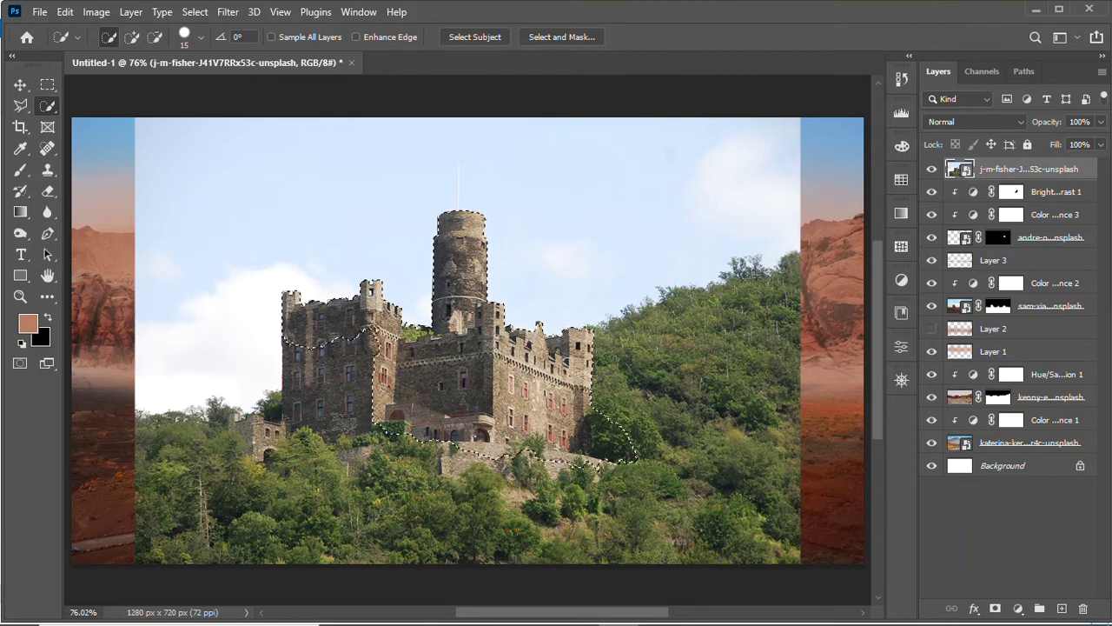
click(995, 608)
Shrink the second castle and move it onto the left butte
key(v)
drag(461, 347, 437, 347)
key(ctrl+t)
drag(776, 117, 489, 308)
drag(489, 563, 303, 422)
drag(208, 356, 294, 294)
drag(377, 233, 336, 254)
Tilt the castle slightly and fine-tune its size and position
drag(273, 295, 270, 278)
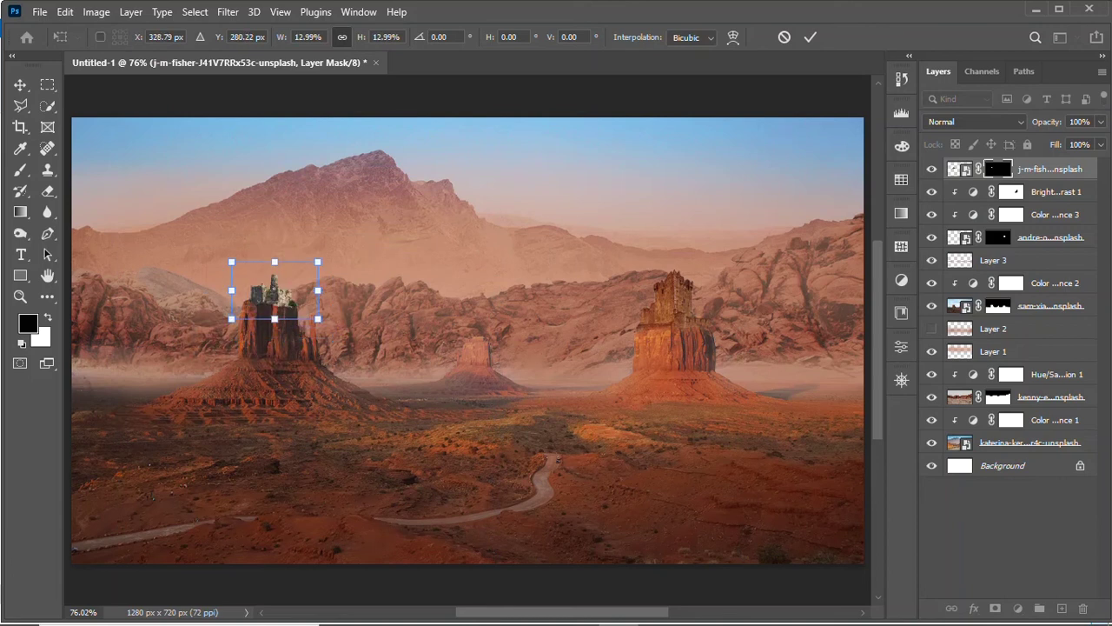
drag(198, 261, 199, 246)
drag(274, 247, 219, 241)
mouse_move(274, 278)
mouse_down()
mouse_move(278, 292)
mouse_move(304, 251)
mouse_move(313, 291)
mouse_up()
key(Return)
scroll(243, 308, up, 5)
Blend the castle base with a 28%-flow brush and lower it by 10 px
key(b)
click(480, 37)
drag(436, 56, 426, 57)
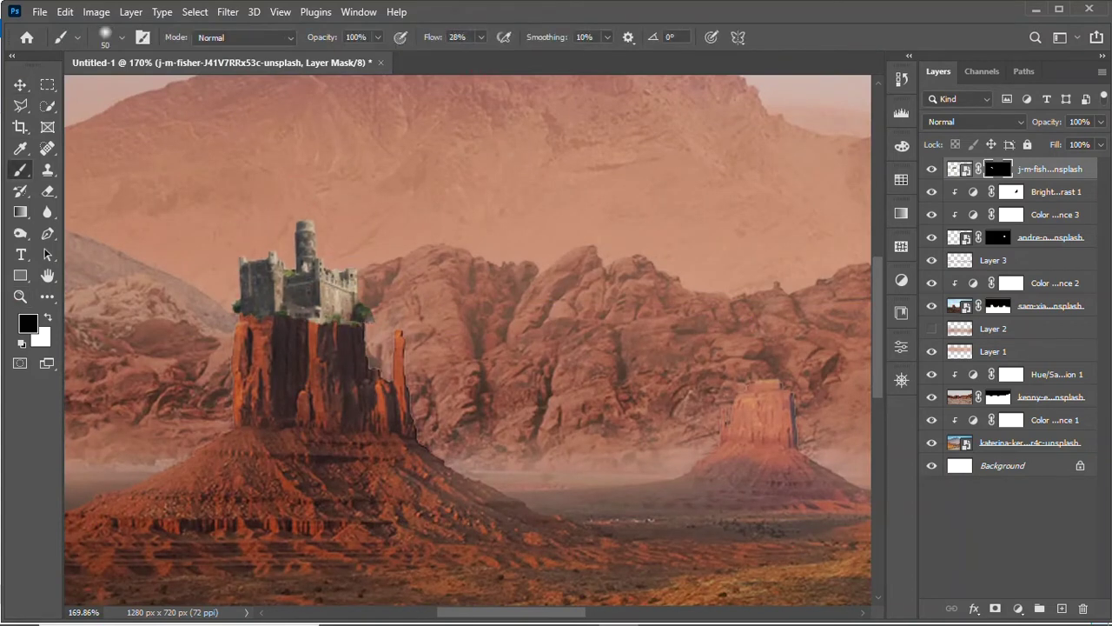
key(v)
drag(310, 237, 311, 246)
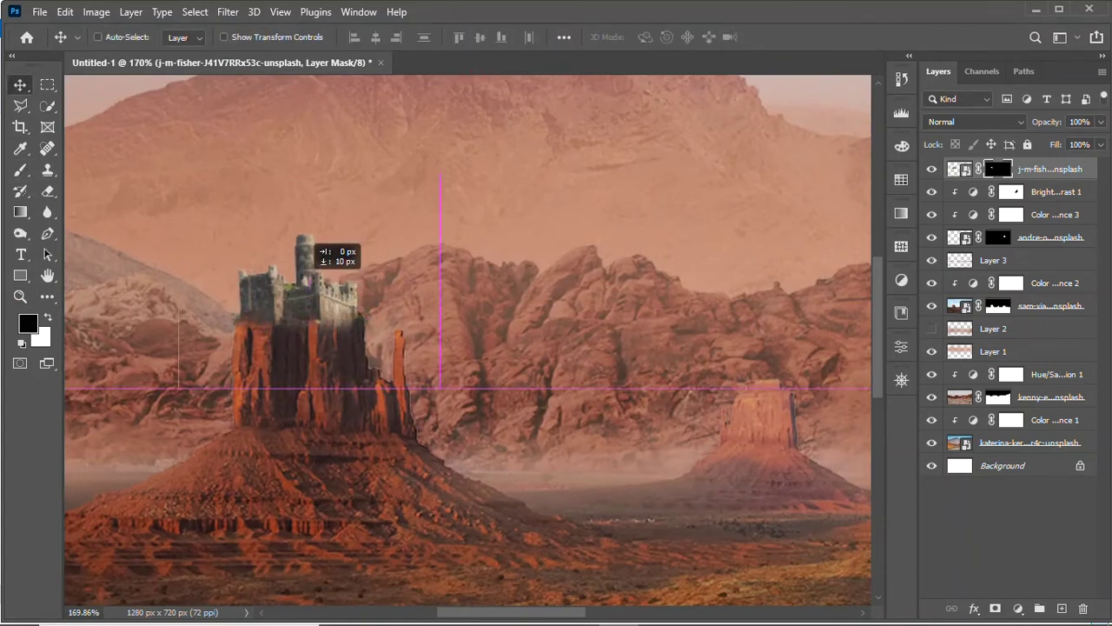
key(b)
key(v)
click(1018, 608)
click(1034, 467)
Push the left castle's midtones to Red +65, then darken it with Brightness/Contrast −150 and paint that mask
drag(742, 407, 800, 407)
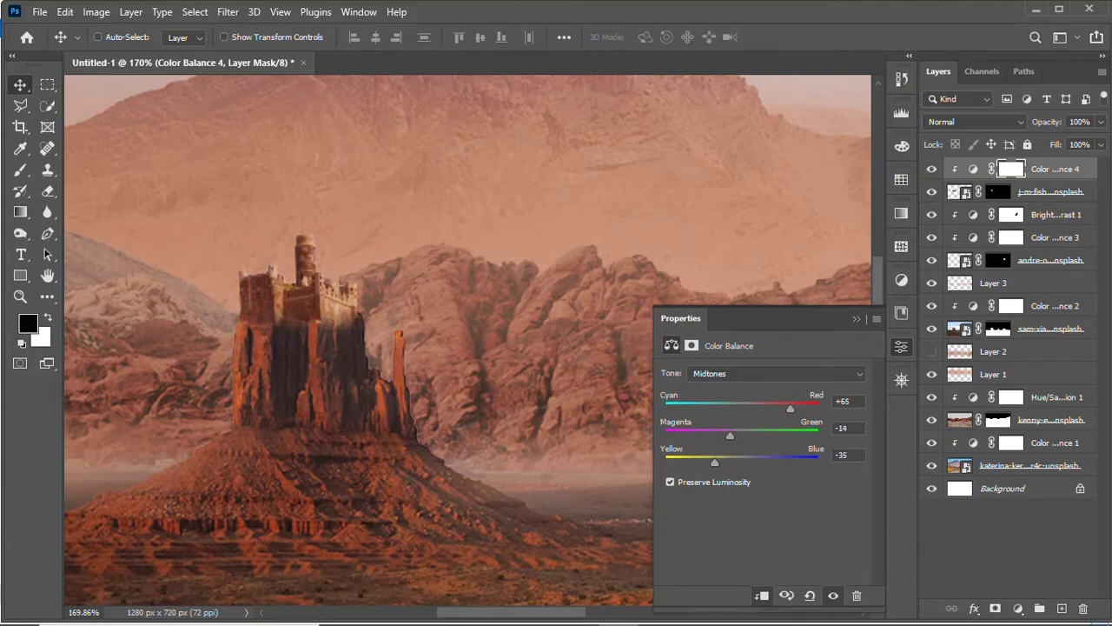
key(ctrl+0)
click(1018, 608)
click(1033, 373)
drag(763, 417, 665, 417)
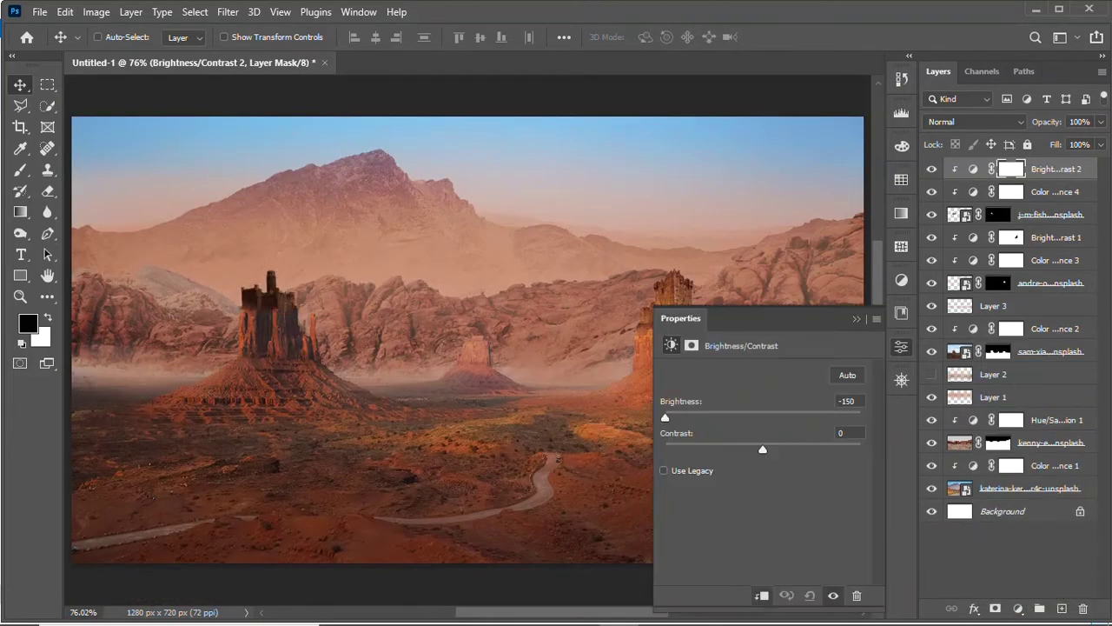
key(b)
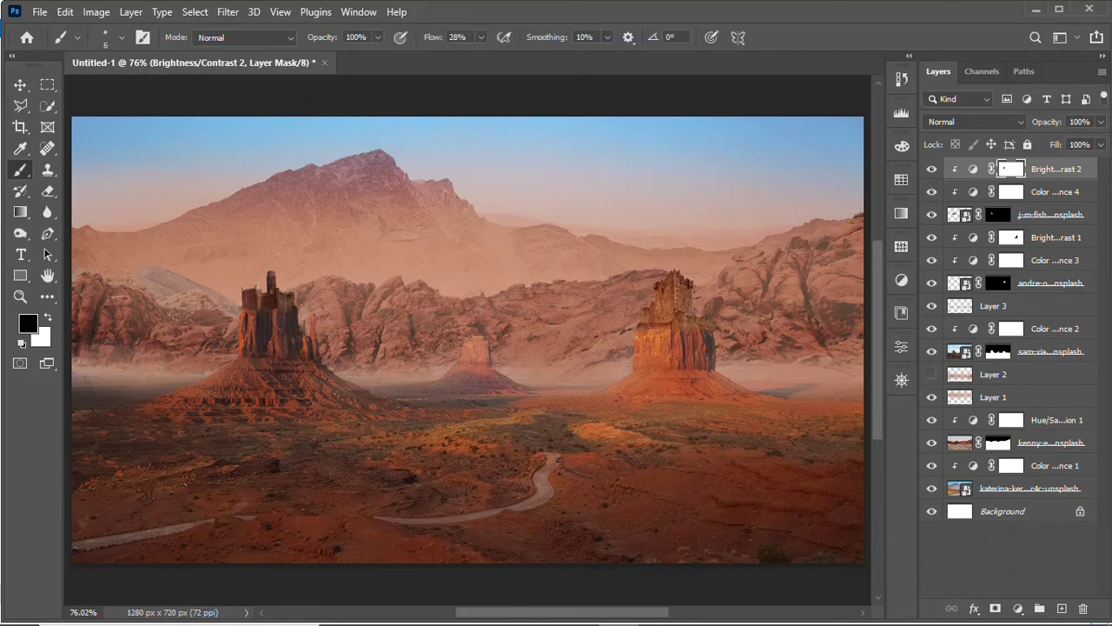
key(v)
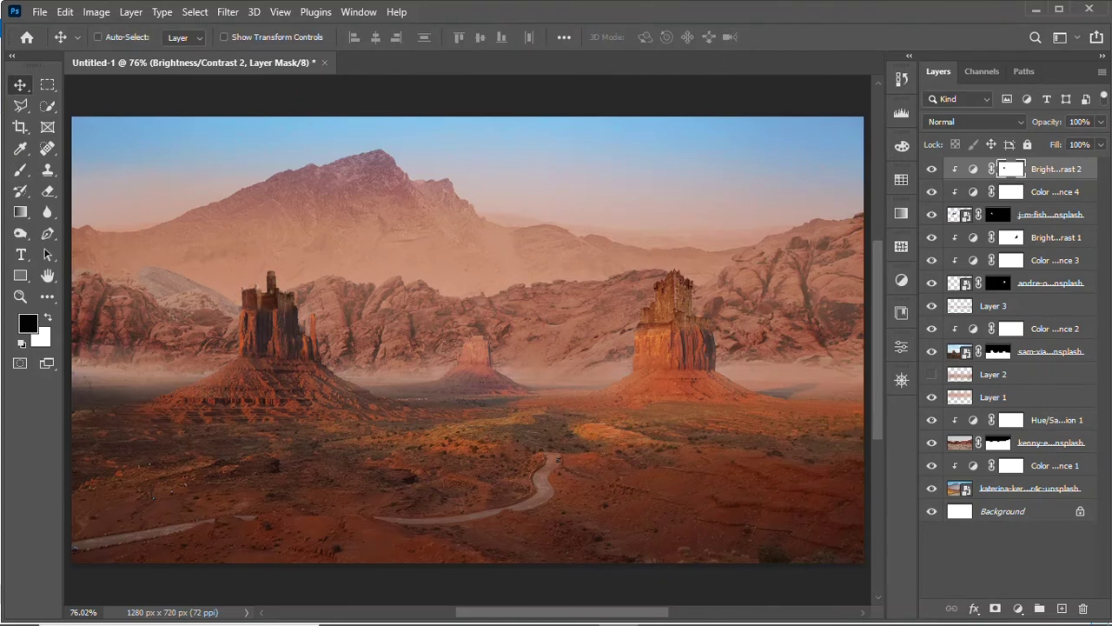
mouse_move(498, 609)
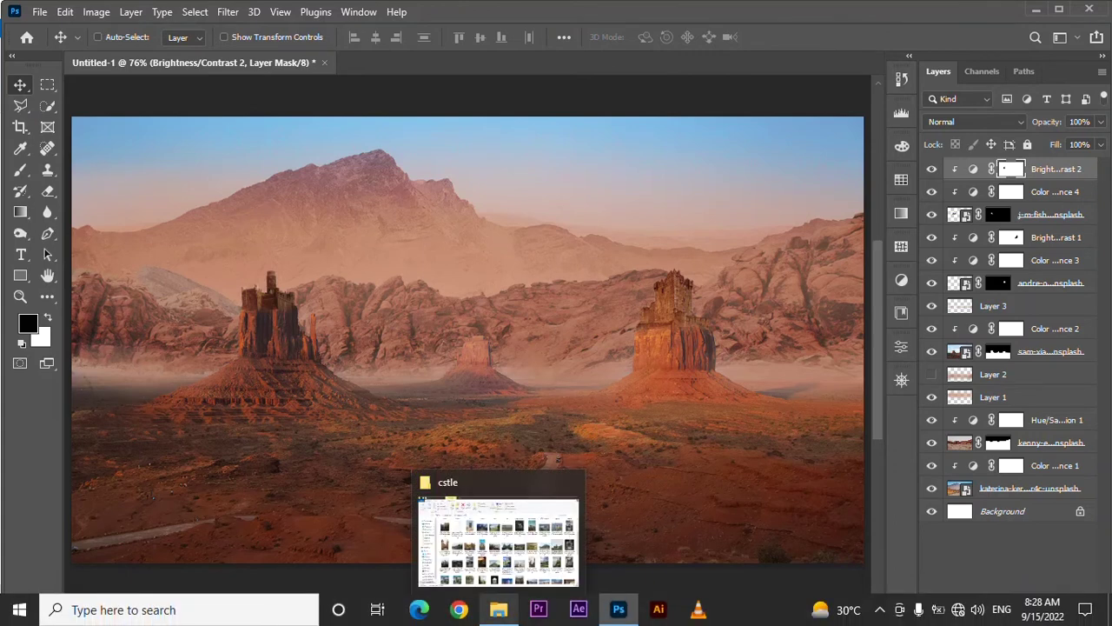
Drag the jorg-angeli castle photo from the cstle folder into the Photoshop composite
click(498, 538)
click(529, 469)
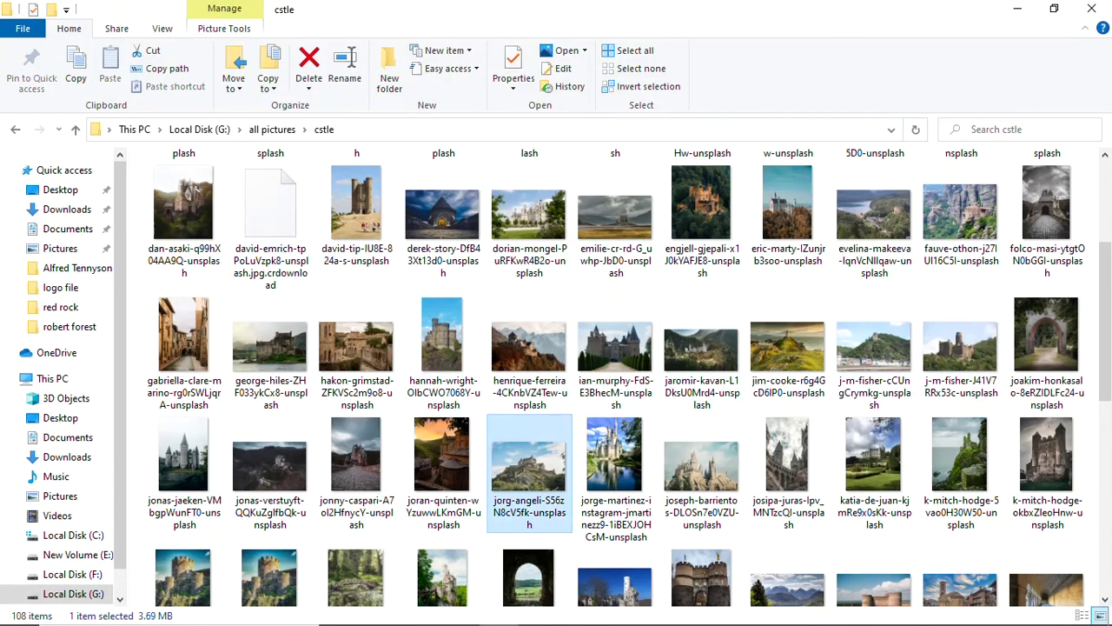
scroll(556, 465, down, 3)
scroll(556, 465, up, 1)
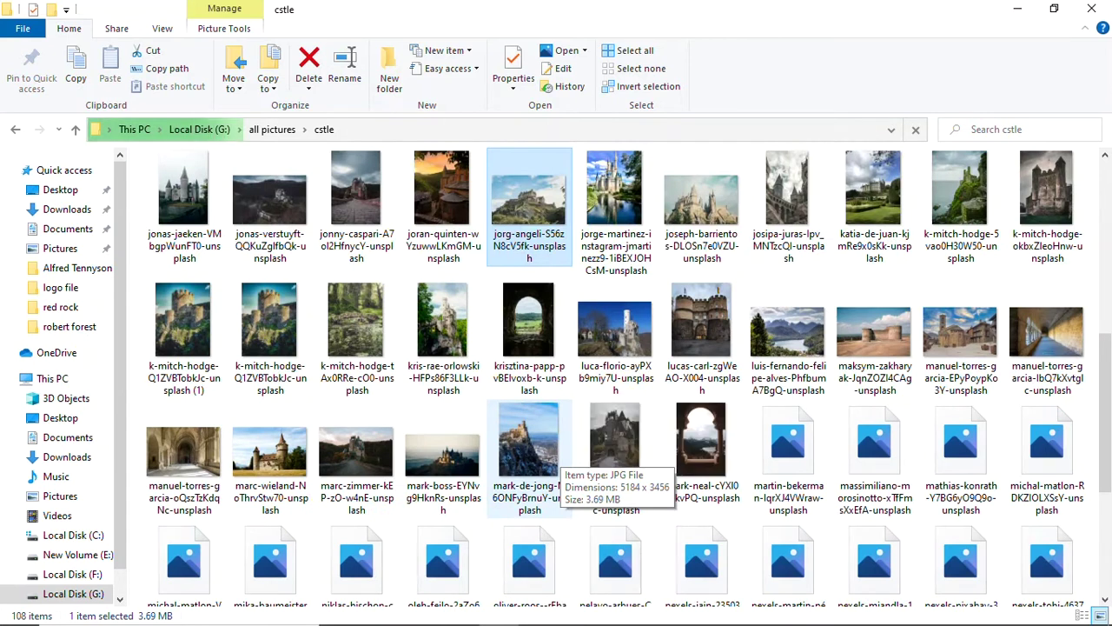
scroll(556, 465, up, 2)
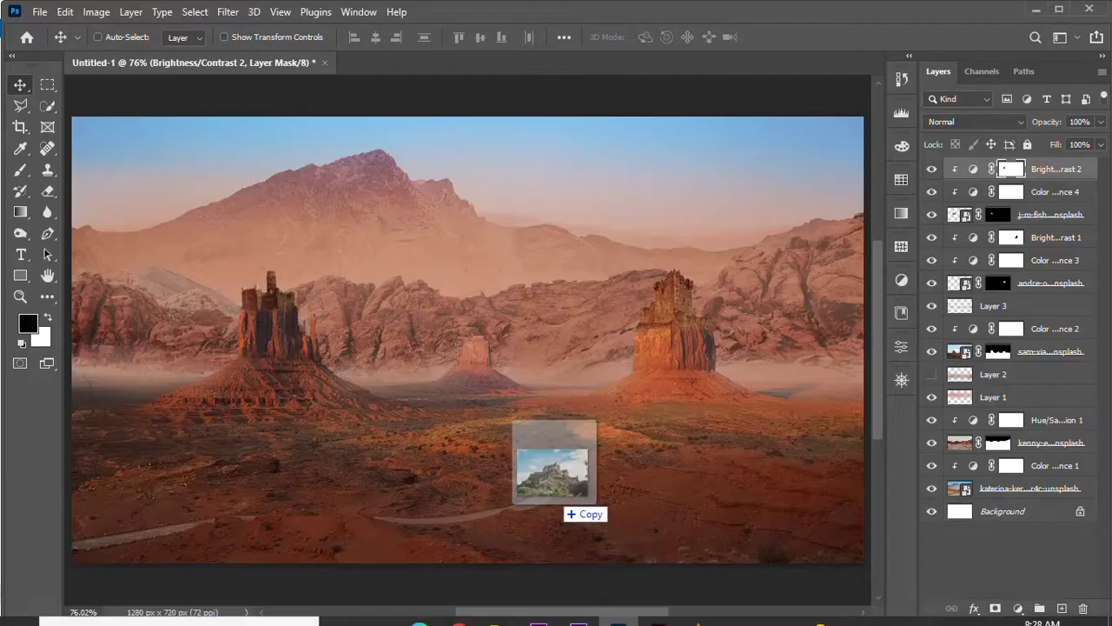
drag(530, 434, 560, 464)
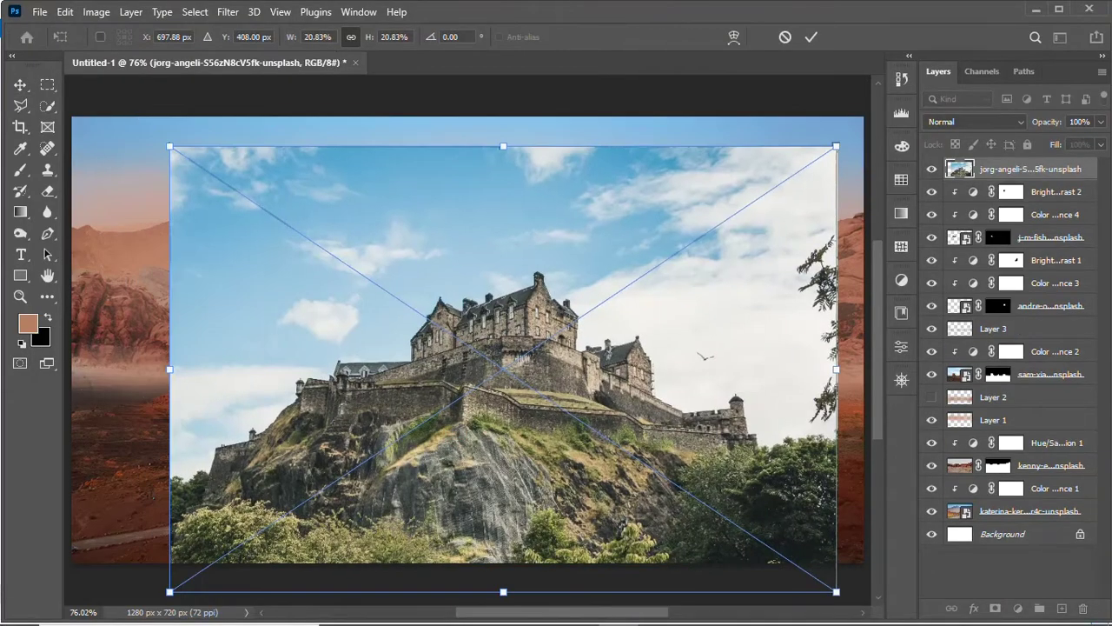
Shrink the third castle, mask it to the castle and hill, and move it right
drag(836, 591, 516, 379)
drag(399, 399, 472, 305)
click(811, 36)
mouse_move(617, 332)
mouse_down()
mouse_move(338, 230)
mouse_move(434, 322)
mouse_up()
key(w)
drag(295, 304, 487, 304)
click(995, 608)
key(v)
drag(374, 295, 582, 374)
Place the andrea-leopardi photo from the red rock folder, enlarged over the scene centre
key(alt+Tab)
key(alt+Up)
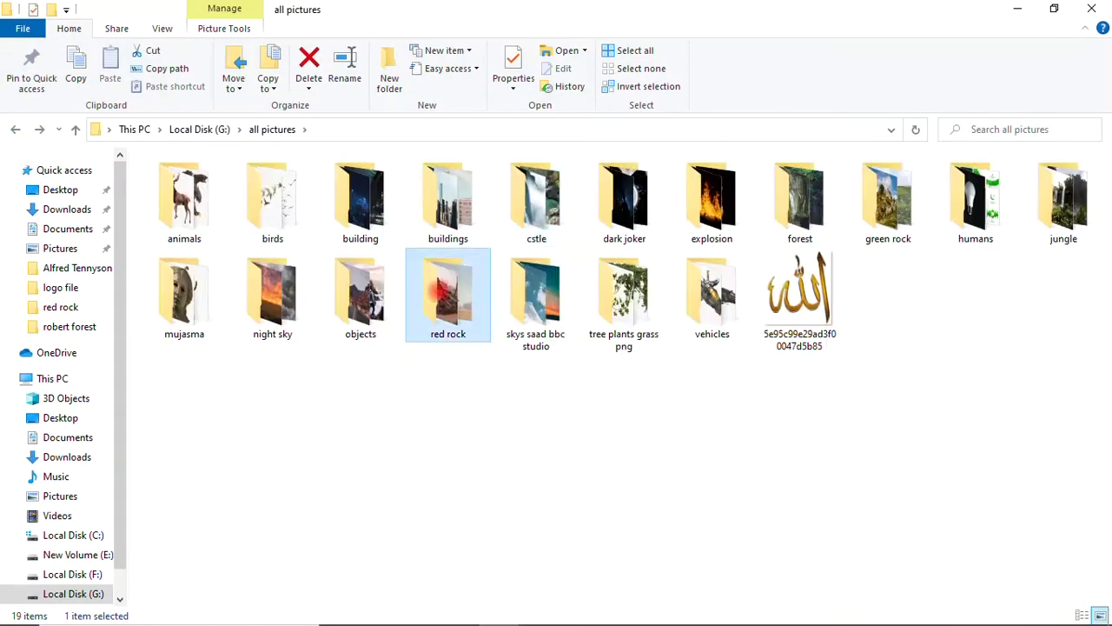
double_click(448, 296)
mouse_move(270, 191)
mouse_down()
mouse_move(608, 556)
mouse_move(565, 487)
mouse_move(599, 389)
mouse_up()
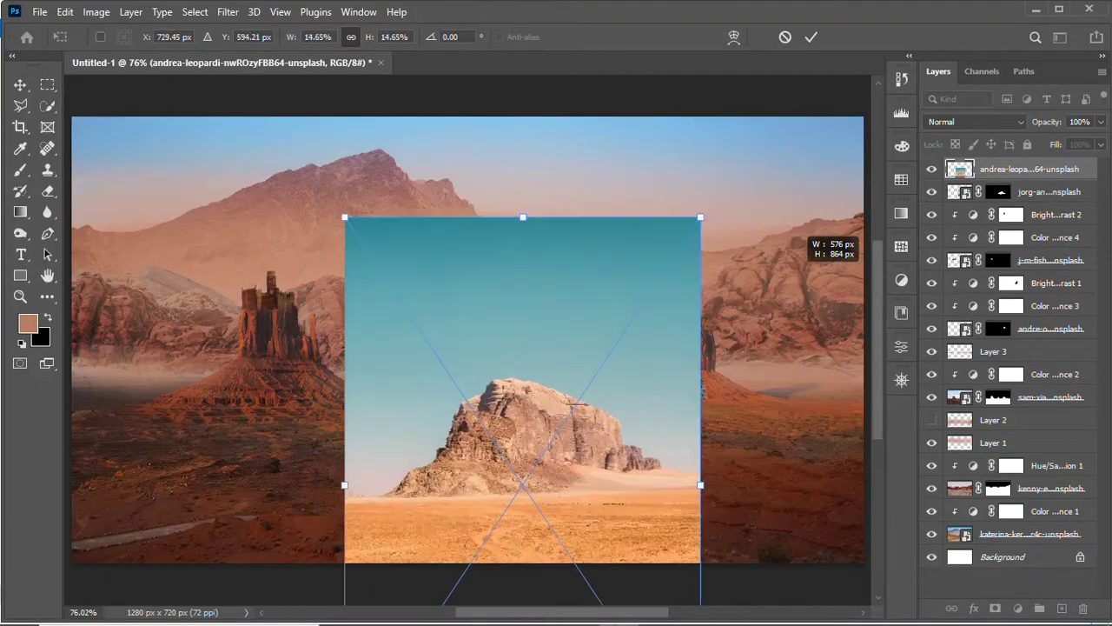
mouse_move(579, 506)
mouse_down()
mouse_move(483, 366)
mouse_move(788, 348)
mouse_up()
drag(640, 293, 552, 165)
mouse_move(700, 299)
mouse_down()
mouse_move(717, 346)
mouse_move(442, 320)
mouse_up()
key(Return)
key(w)
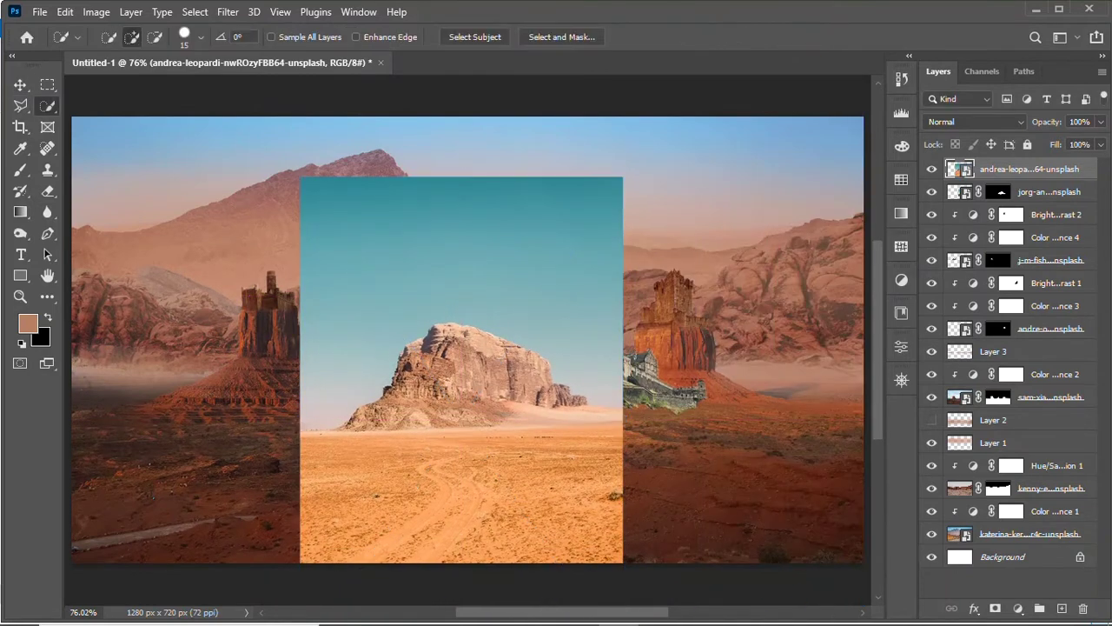
Mask the desert rock, shift it down-right, and scale the castle onto its top
click(995, 608)
key(v)
drag(448, 329, 504, 358)
ctrl+click(608, 356)
drag(608, 356, 521, 343)
key(ctrl+bracketright)
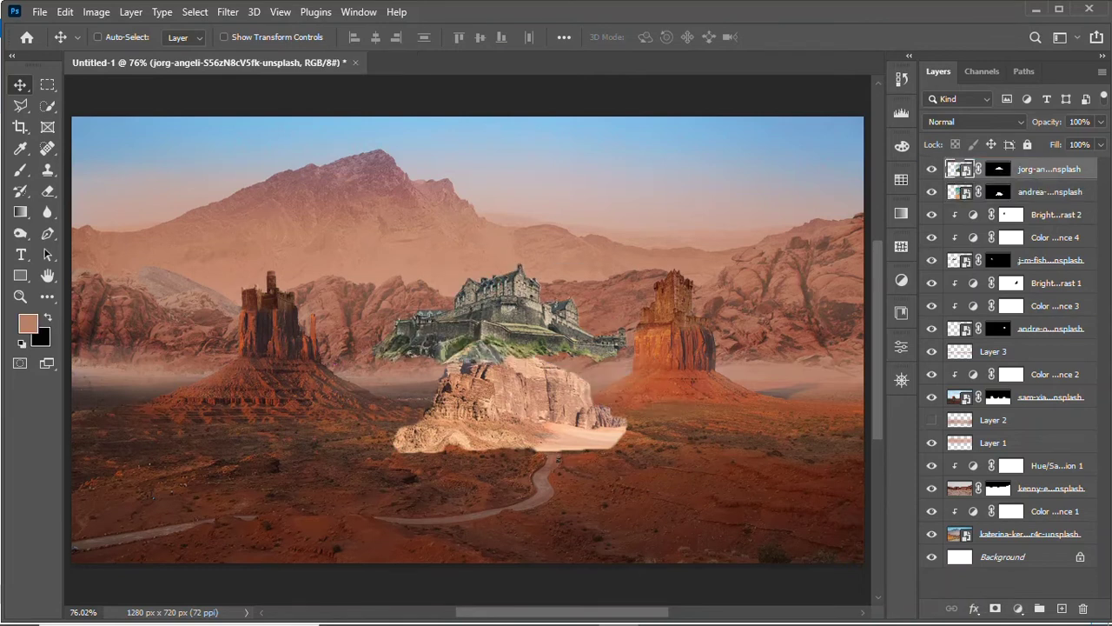
key(ctrl+t)
drag(359, 248, 425, 293)
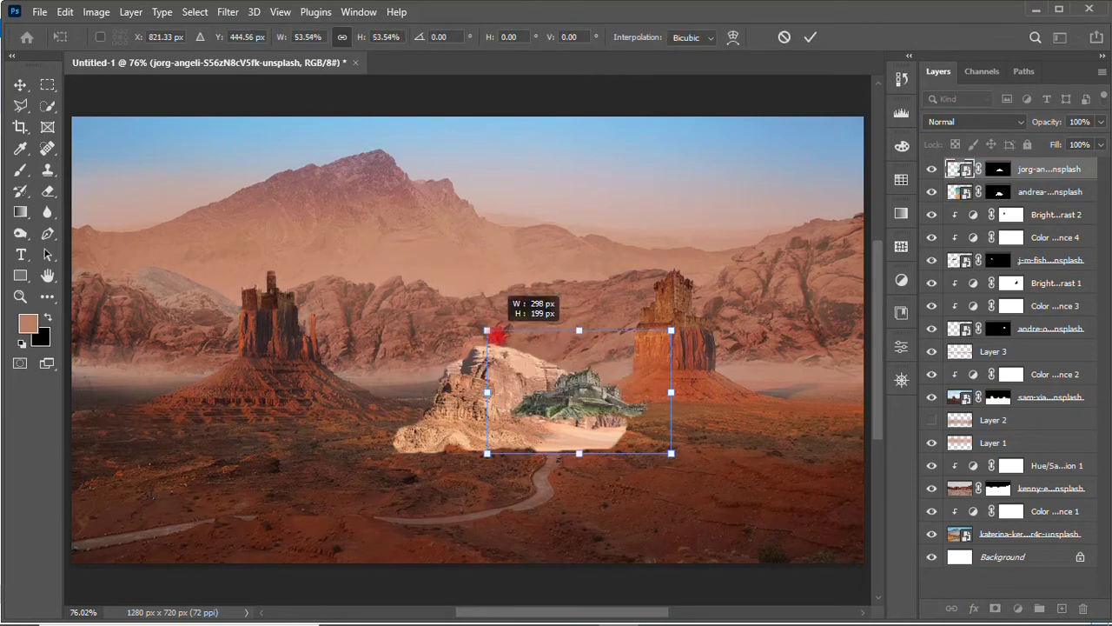
key(Return)
Darken the rock's bright base on its mask with a 5% flow black brush
key(alt+bracketleft)
key(b)
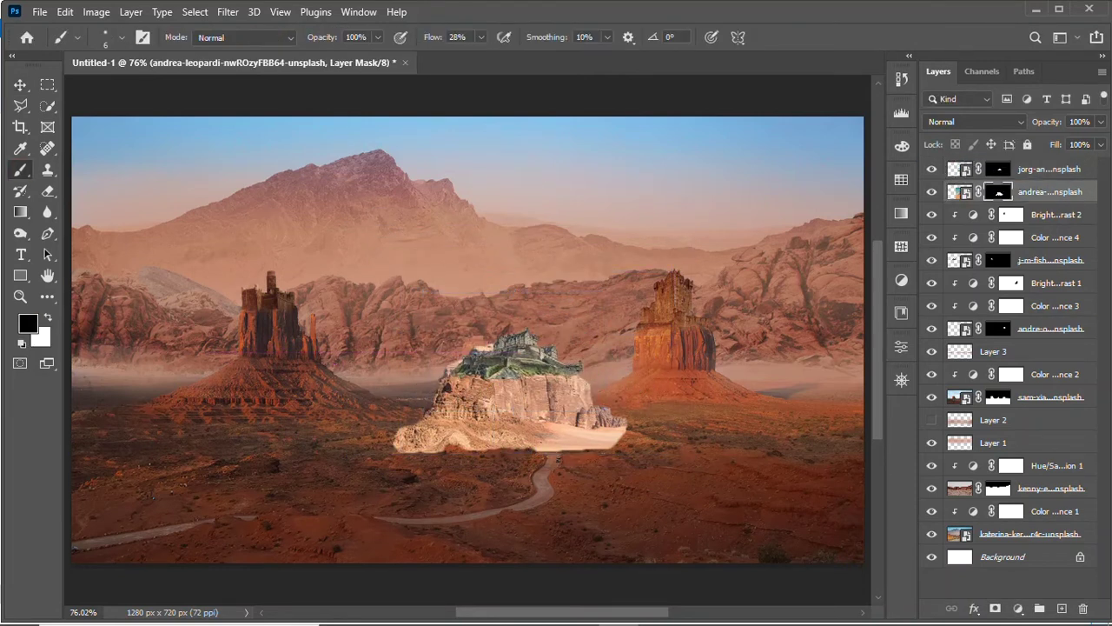
key(shift+0)
key(shift+5)
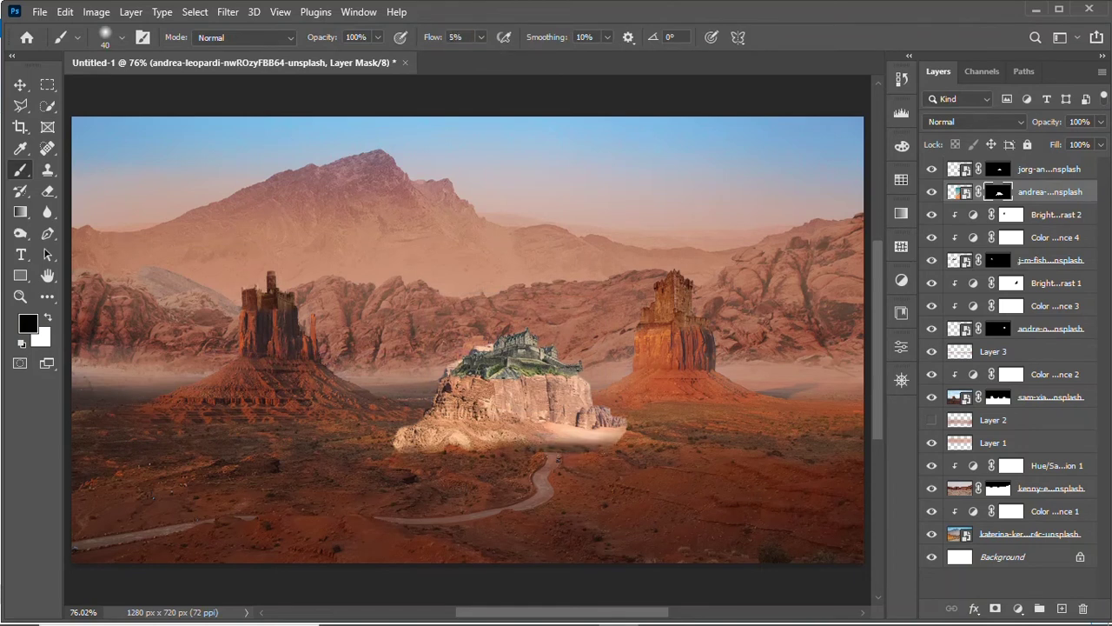
drag(486, 440, 426, 440)
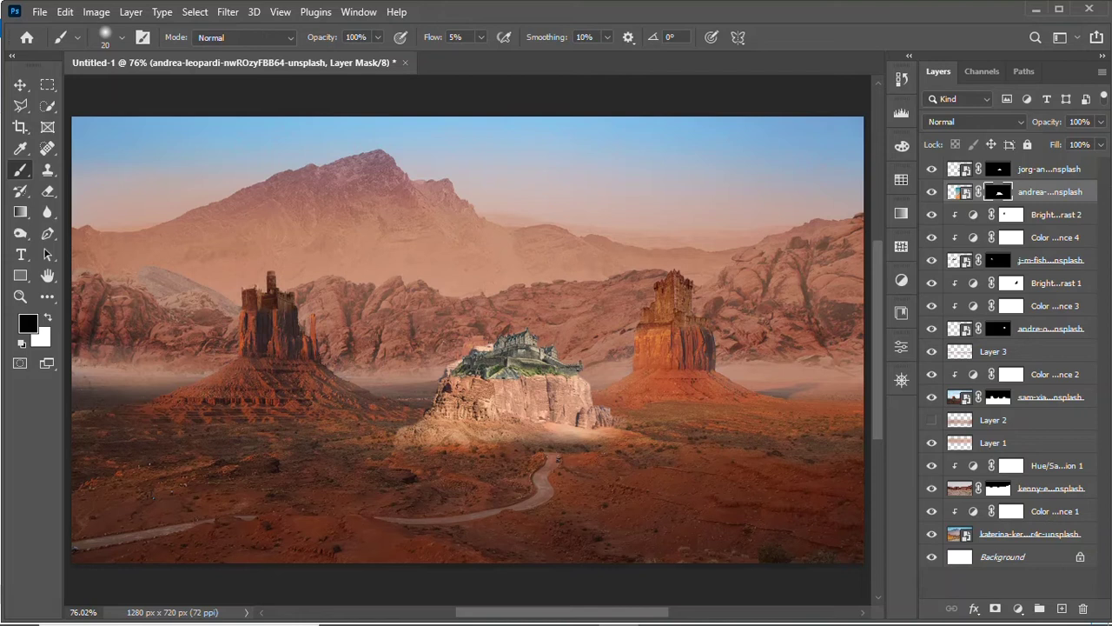
Nudge the castle slightly right, then select both the castle and rock layers
key(alt+bracketright)
key(v)
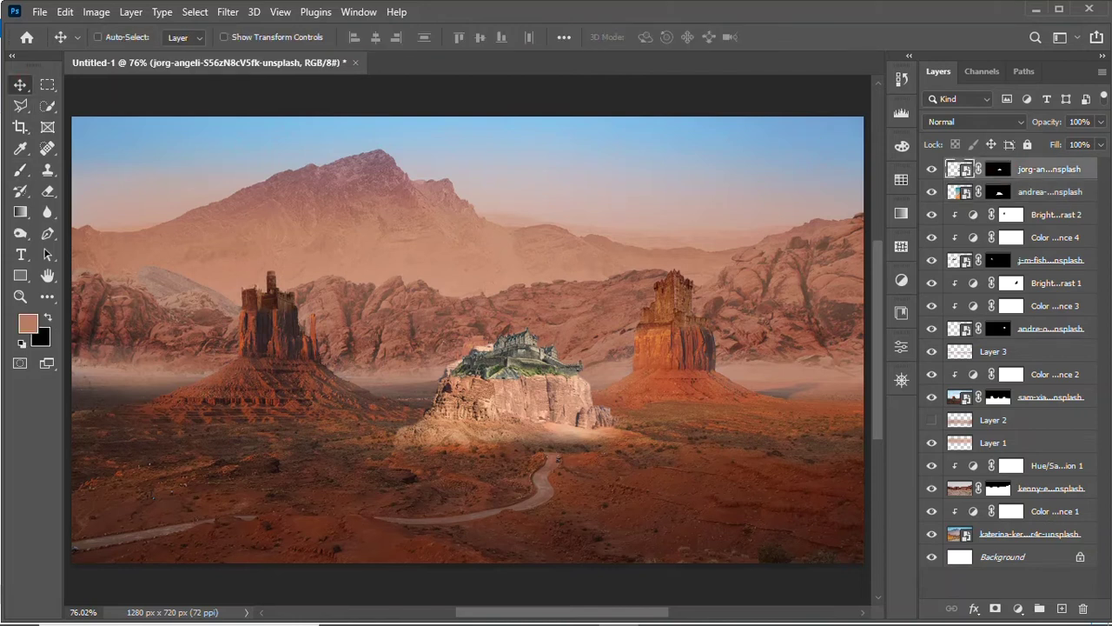
drag(503, 302, 515, 302)
key(z)
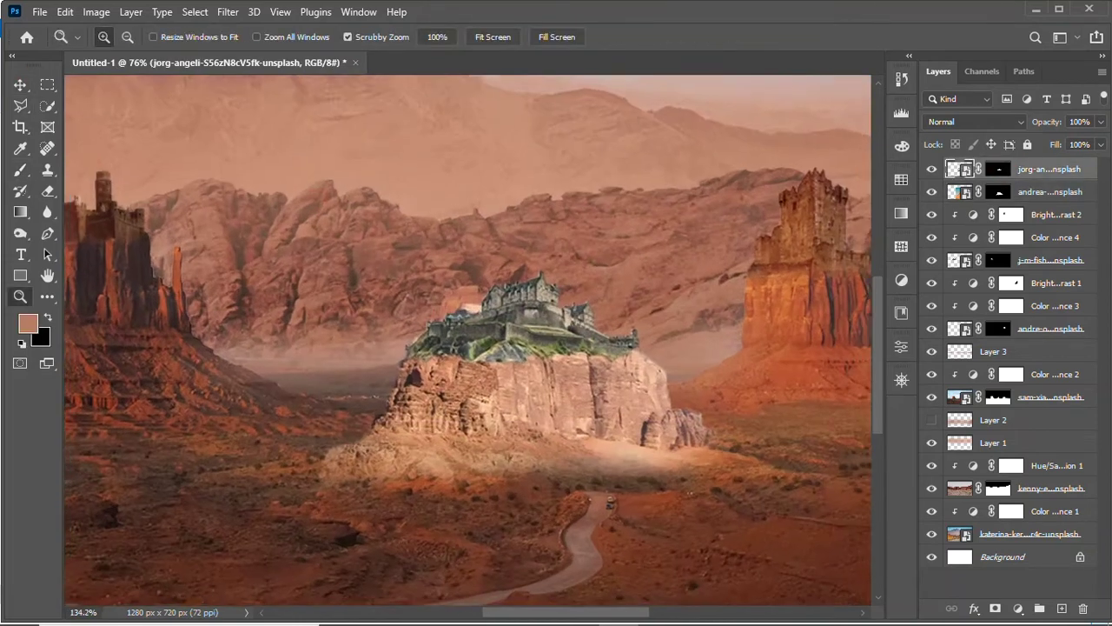
drag(492, 400, 530, 400)
key(b)
key(ctrl+backslash)
key(d)
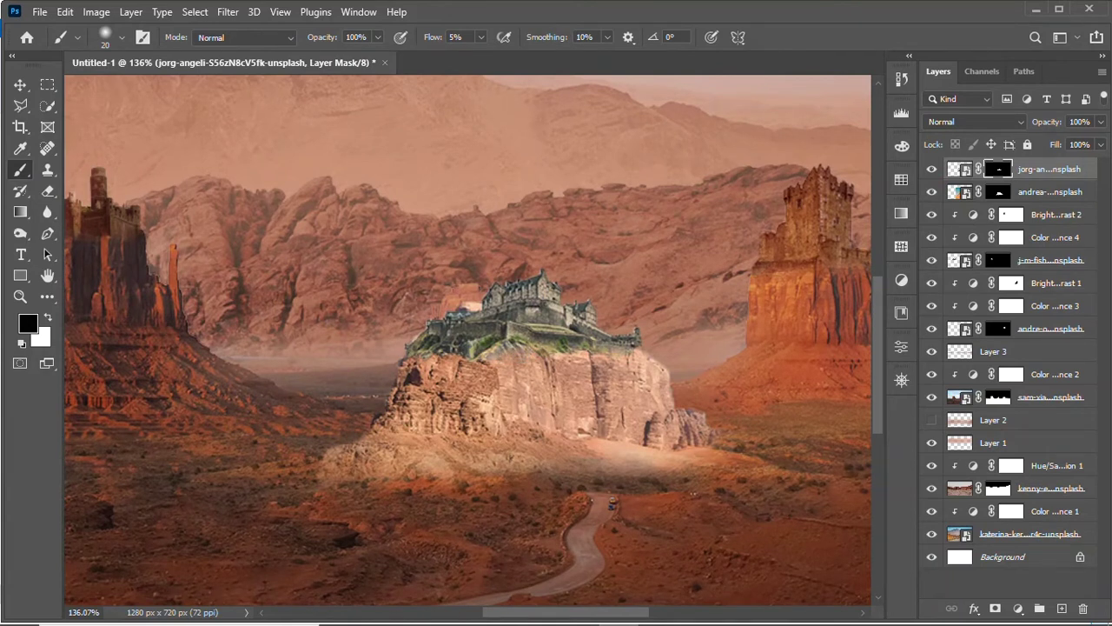
key(v)
key(ctrl+0)
ctrl+click(1050, 191)
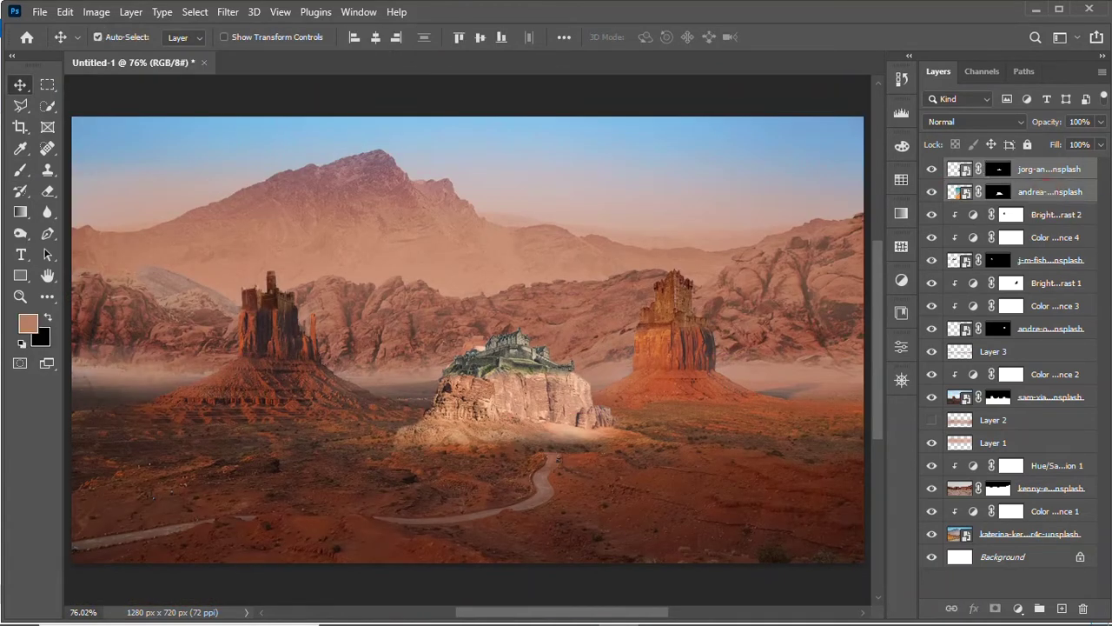
Enlarge the castle and rock together at the upper right, softening the rock's right base
key(ctrl+t)
mouse_move(513, 382)
mouse_down()
mouse_move(707, 260)
mouse_move(708, 176)
mouse_up()
drag(555, 449, 472, 576)
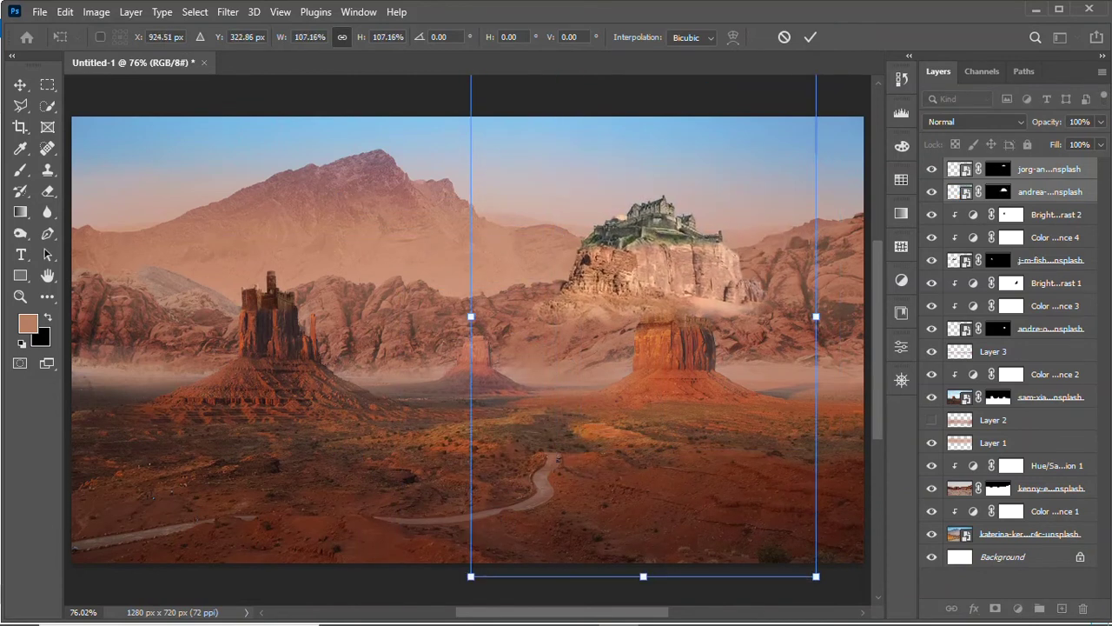
drag(599, 276, 638, 209)
click(810, 37)
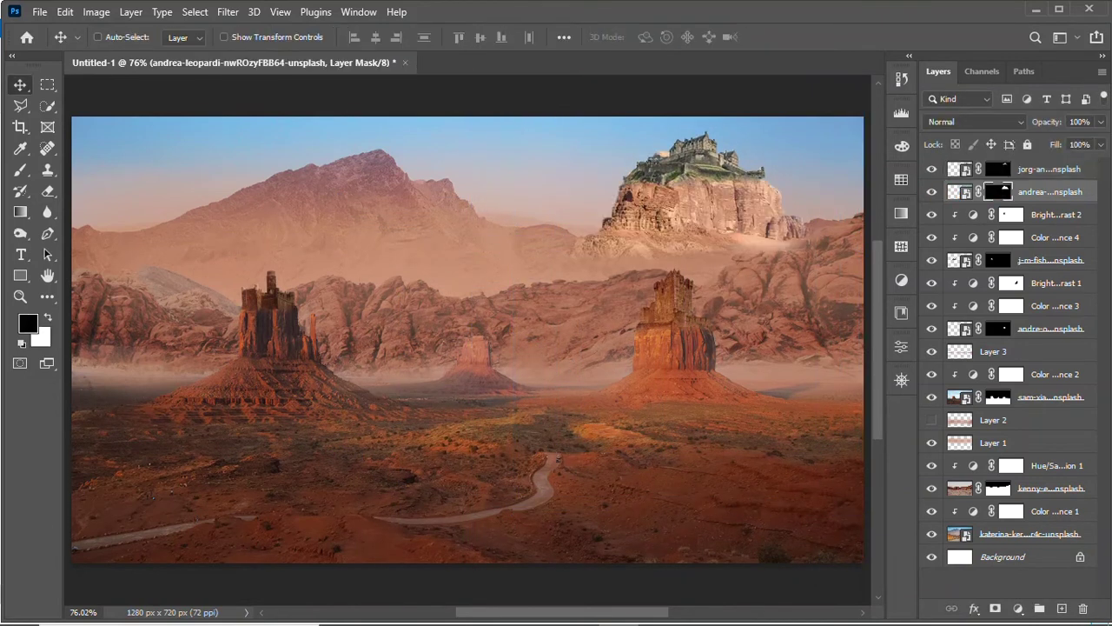
key(b)
drag(806, 241, 735, 240)
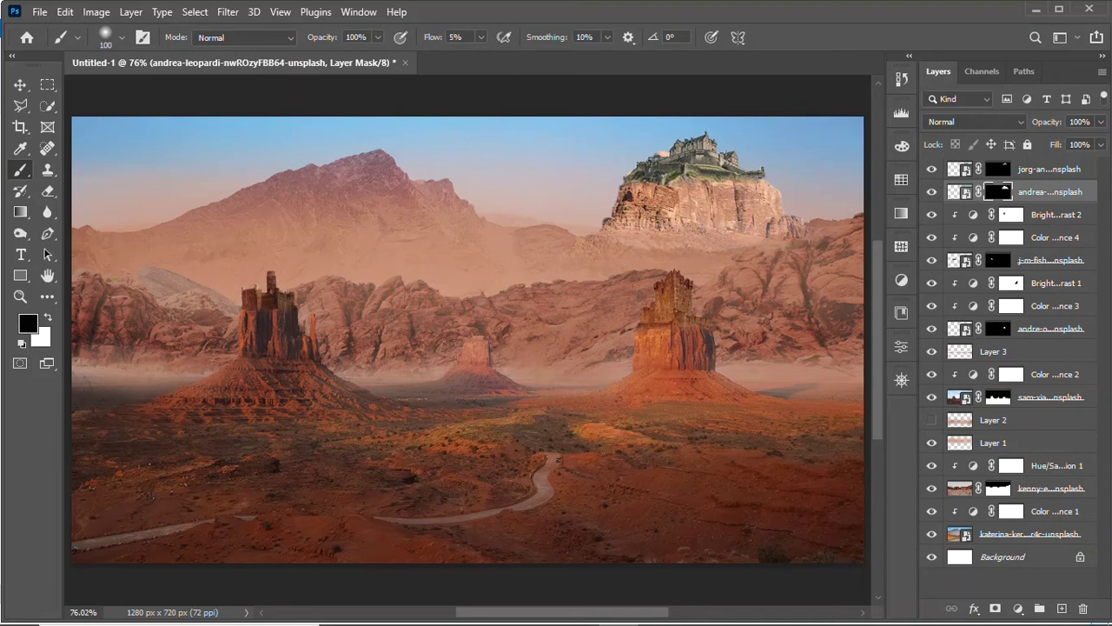
Add a Color Balance layer clipped to the castle with Red +58, Green +6, Blue −9
key(v)
click(1042, 169)
click(1017, 609)
click(999, 465)
click(762, 595)
drag(742, 407, 778, 407)
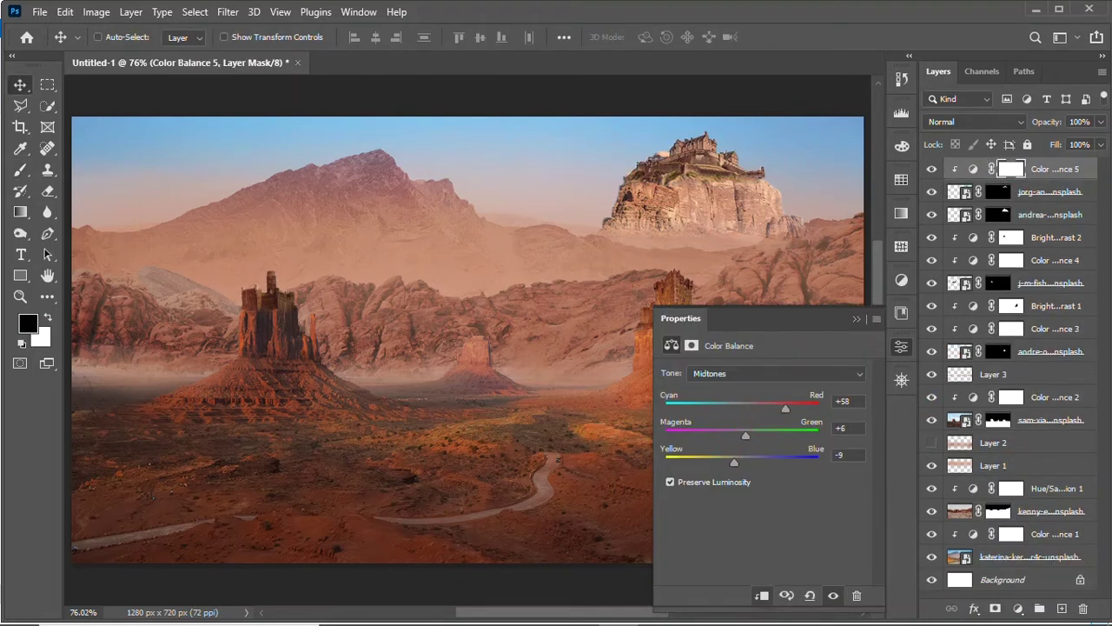
Add a Brightness/Contrast adjustment with Contrast −23 to the floating castle
click(901, 346)
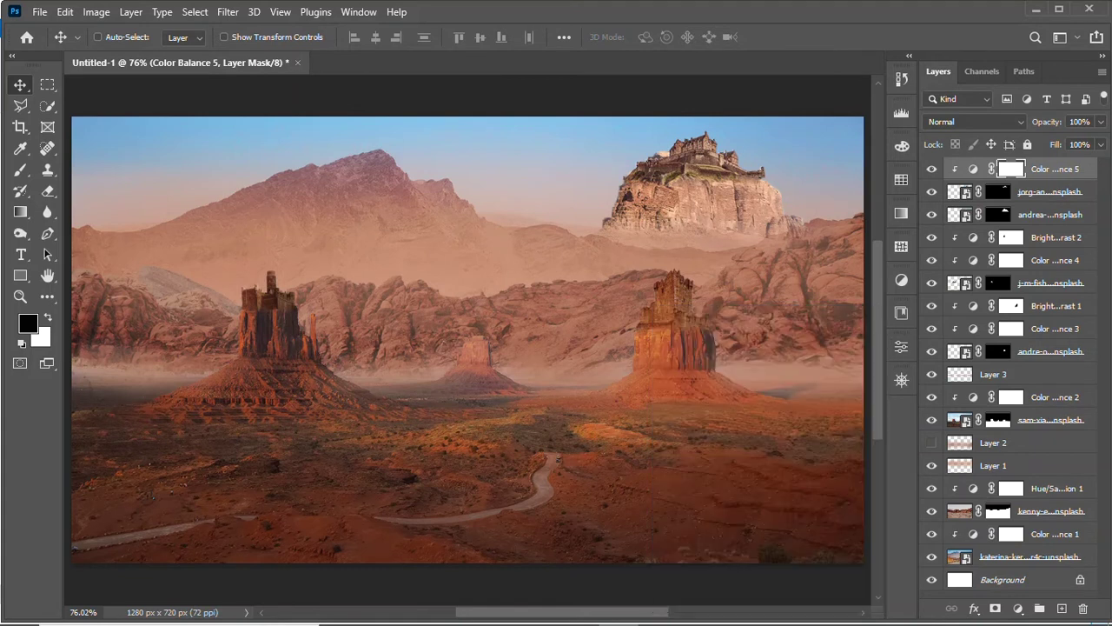
click(1017, 608)
click(999, 365)
drag(762, 449, 733, 449)
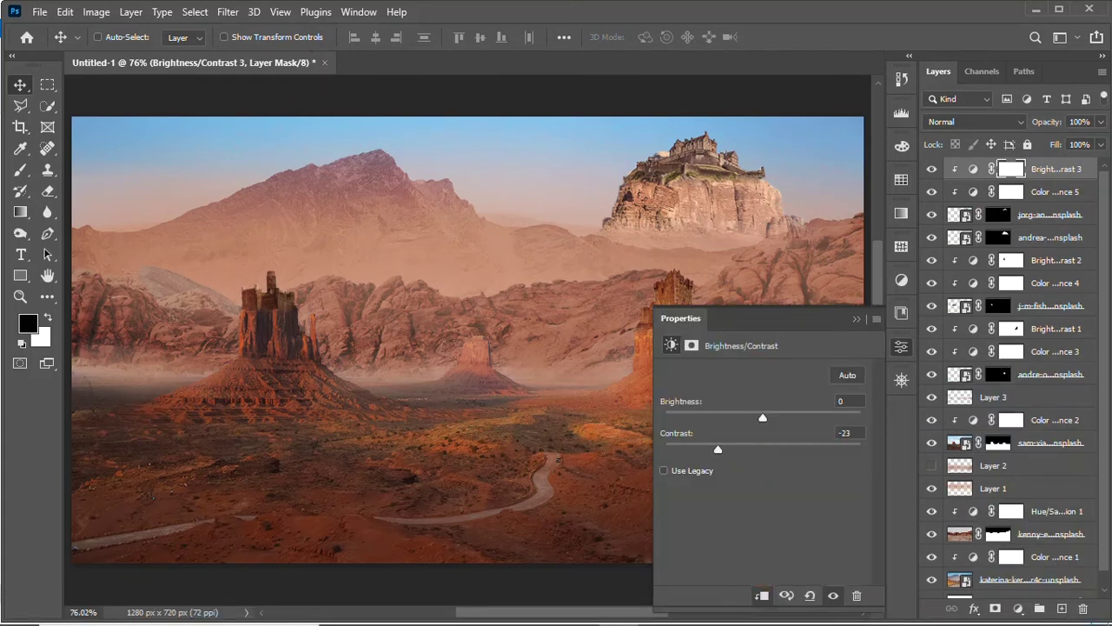
click(901, 346)
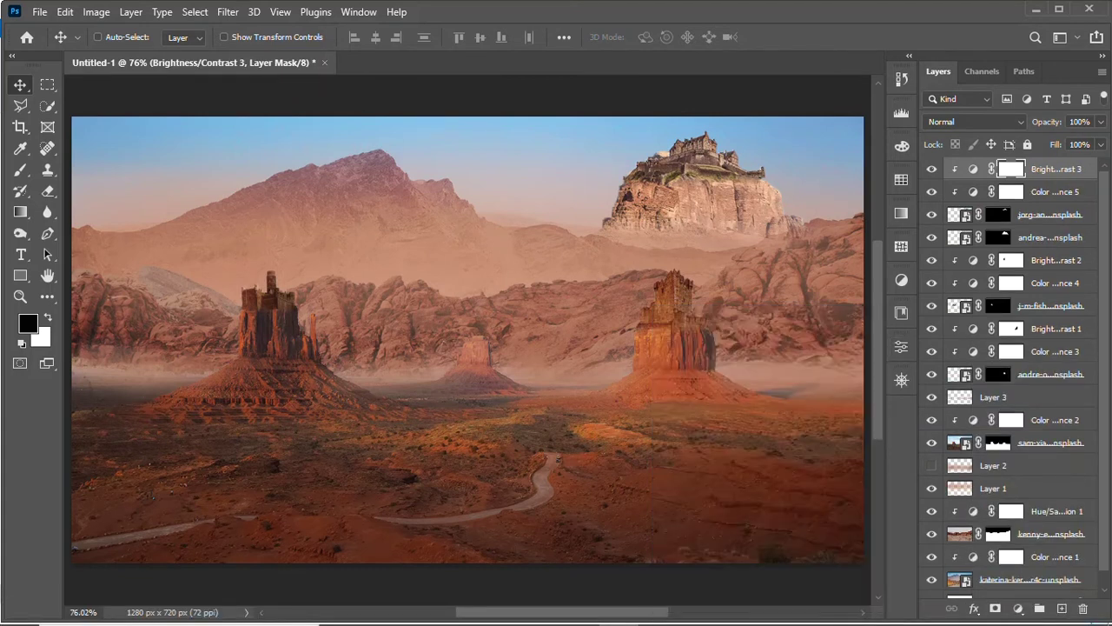
Place tree_PNG92700 from the tree plants grass png folder in the middle of the desert
click(118, 600)
click(15, 128)
double_click(620, 304)
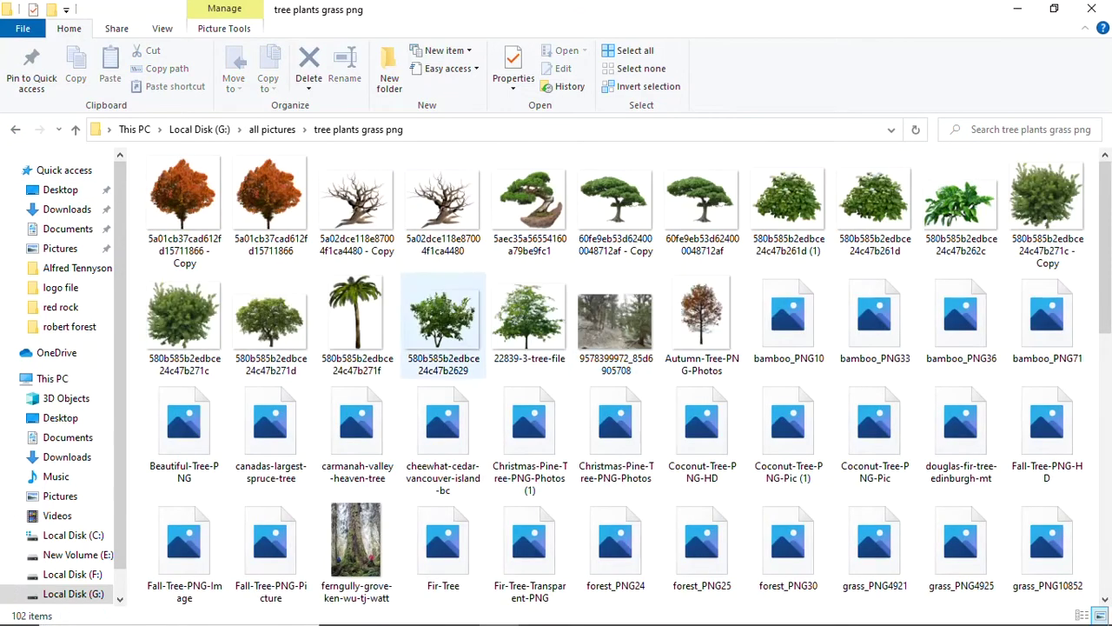
scroll(617, 425, down, 10)
scroll(702, 426, down, 2)
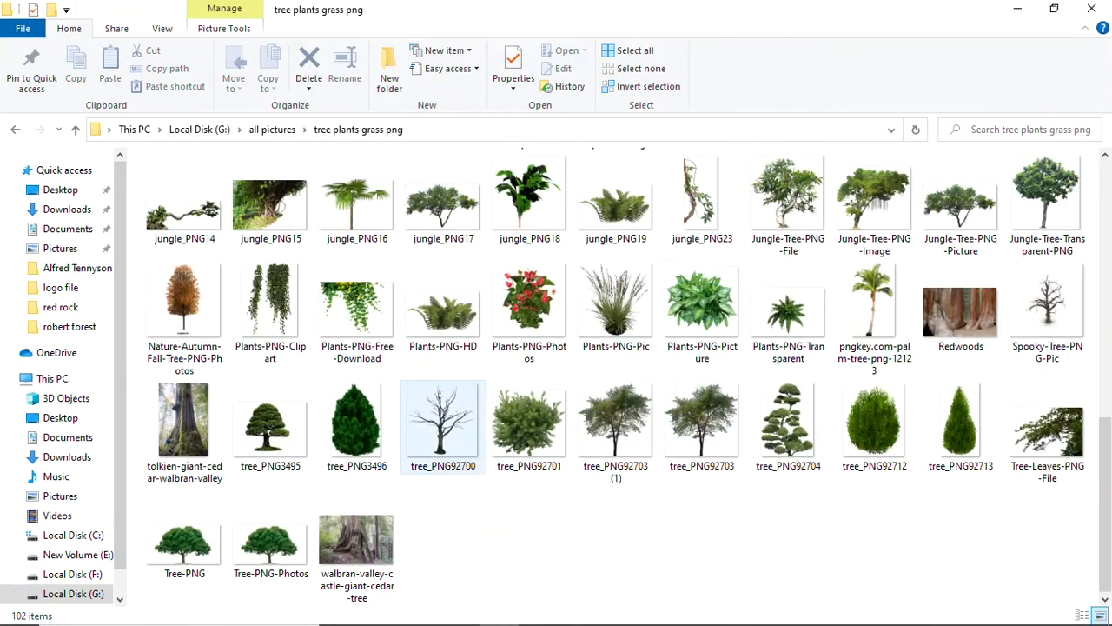
drag(443, 426, 374, 426)
drag(563, 443, 425, 352)
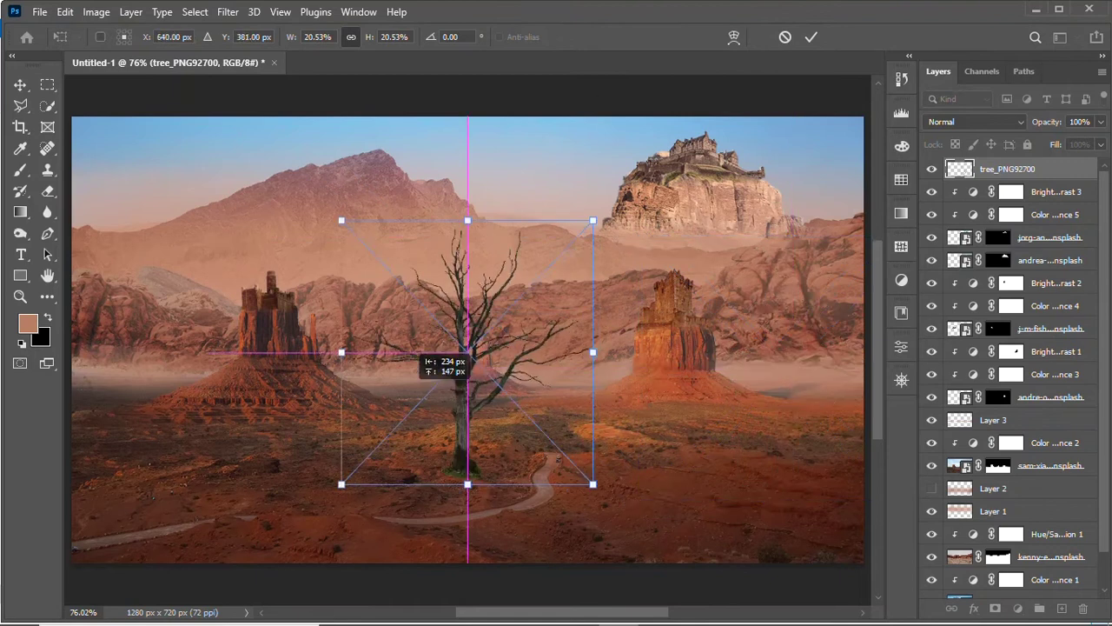
Shrink the tree, move it right, and give the tree layer a mask
mouse_move(538, 303)
mouse_down()
mouse_move(765, 426)
mouse_move(825, 435)
mouse_up()
key(Return)
key(z)
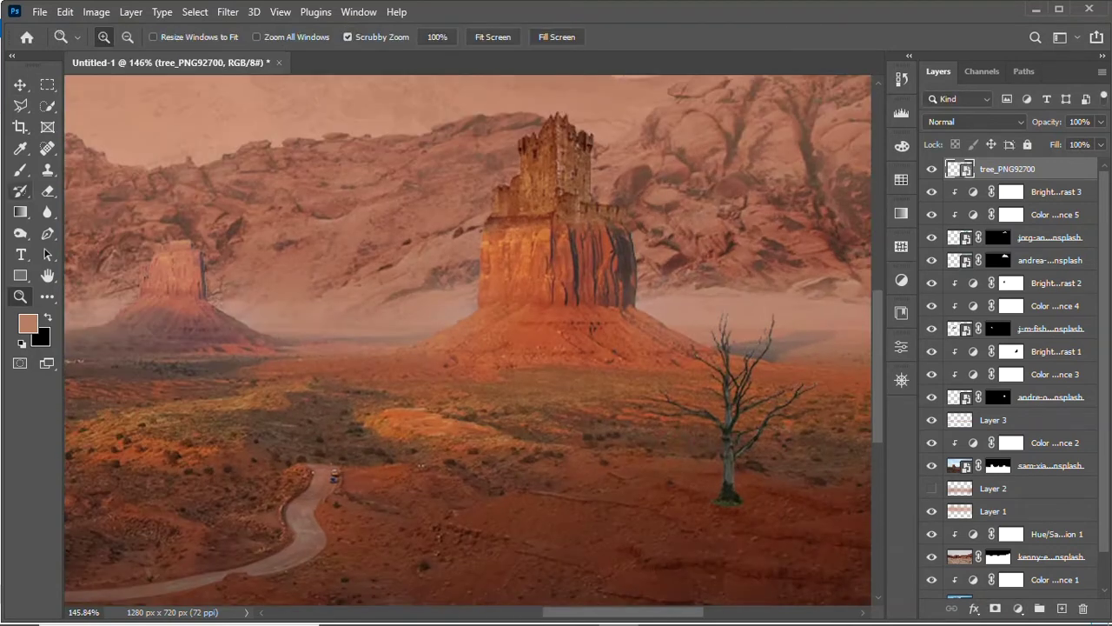
key(b)
key(d)
click(995, 608)
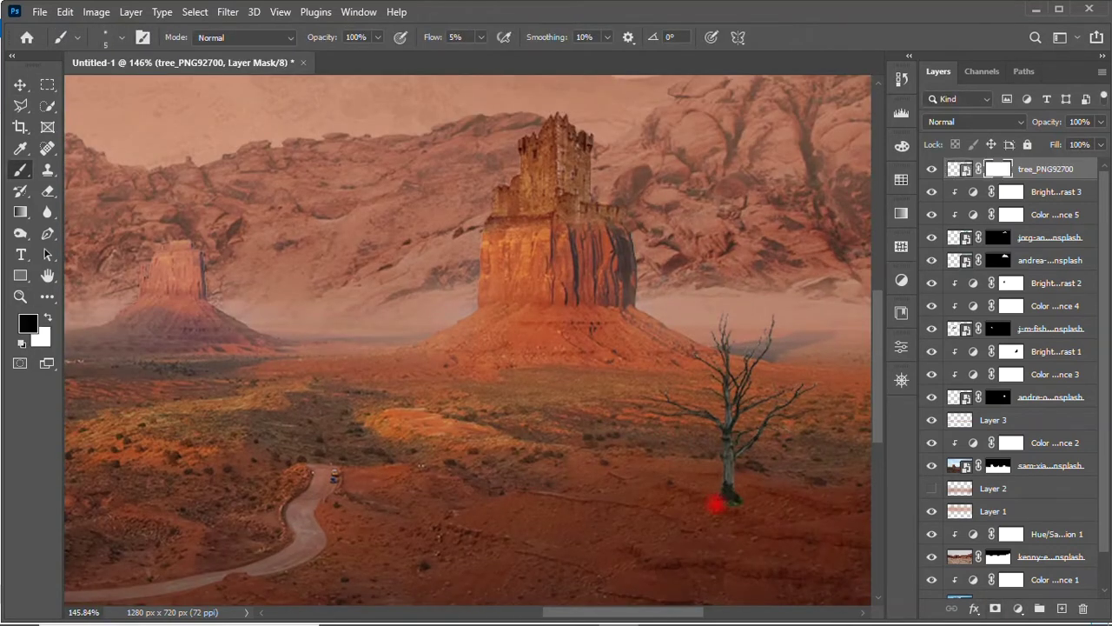
Add Layer 4 for the shadow and flatten the brush tip into a tilted ellipse
click(1062, 609)
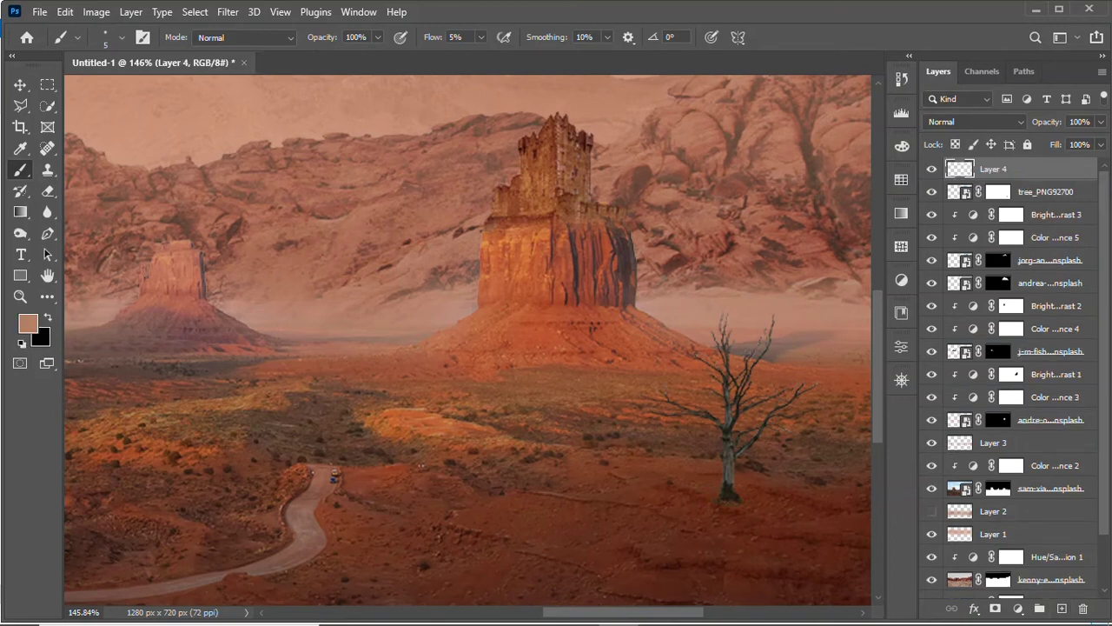
right_click(722, 502)
key(Escape)
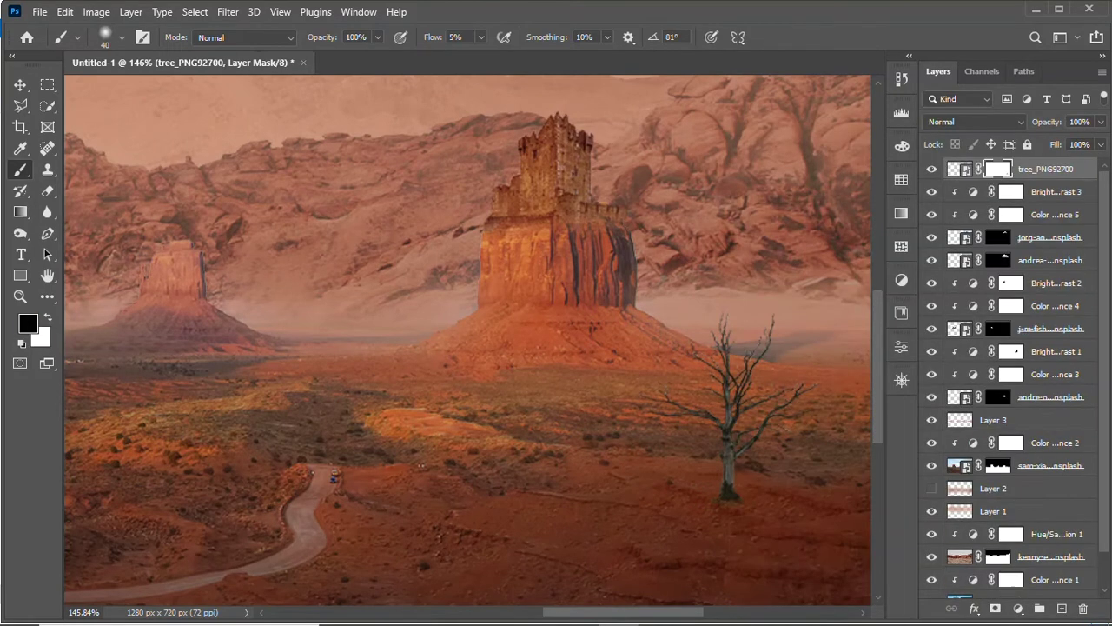
click(121, 38)
drag(39, 95, 50, 85)
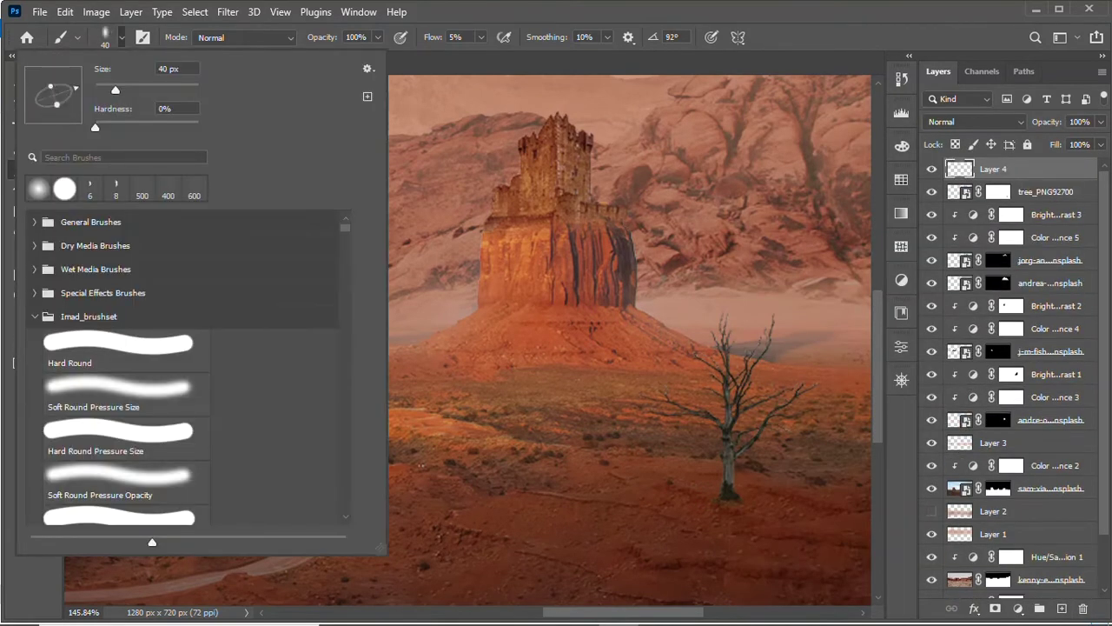
key(Escape)
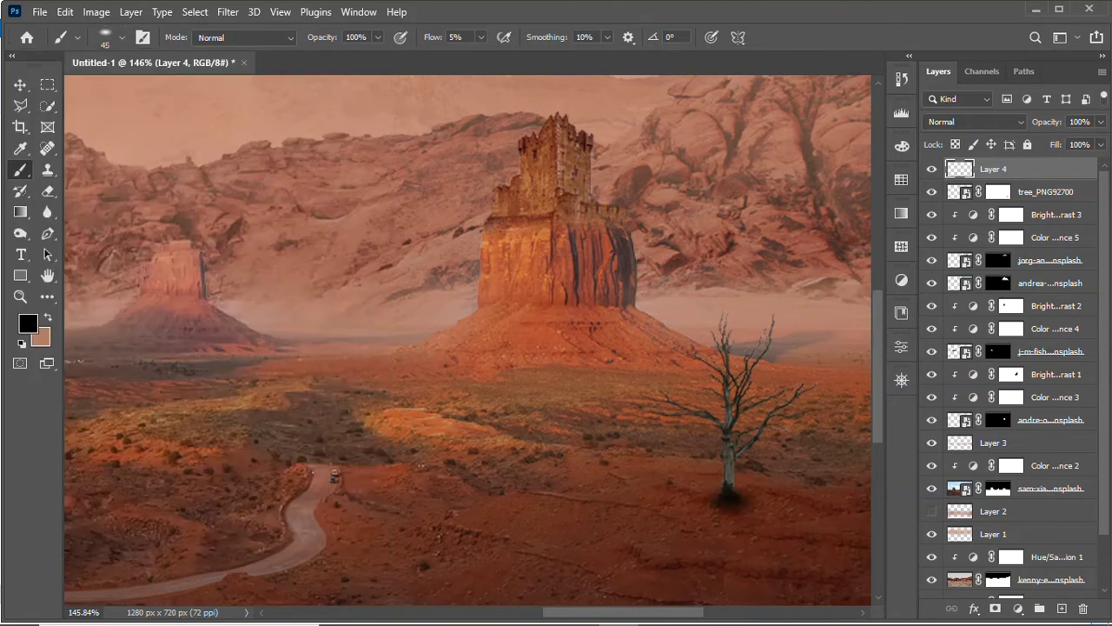
Adjust Layer 4's opacity and clip a Color Balance 6 adjustment to tree_PNG92700
key(v)
click(1100, 121)
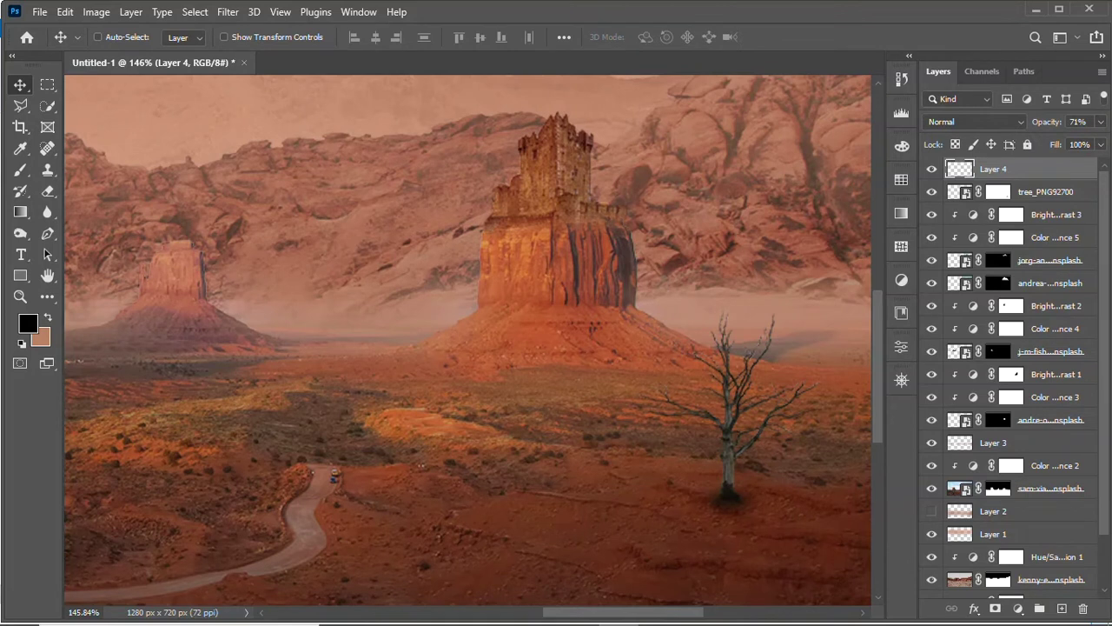
click(1042, 191)
click(1019, 609)
click(1017, 462)
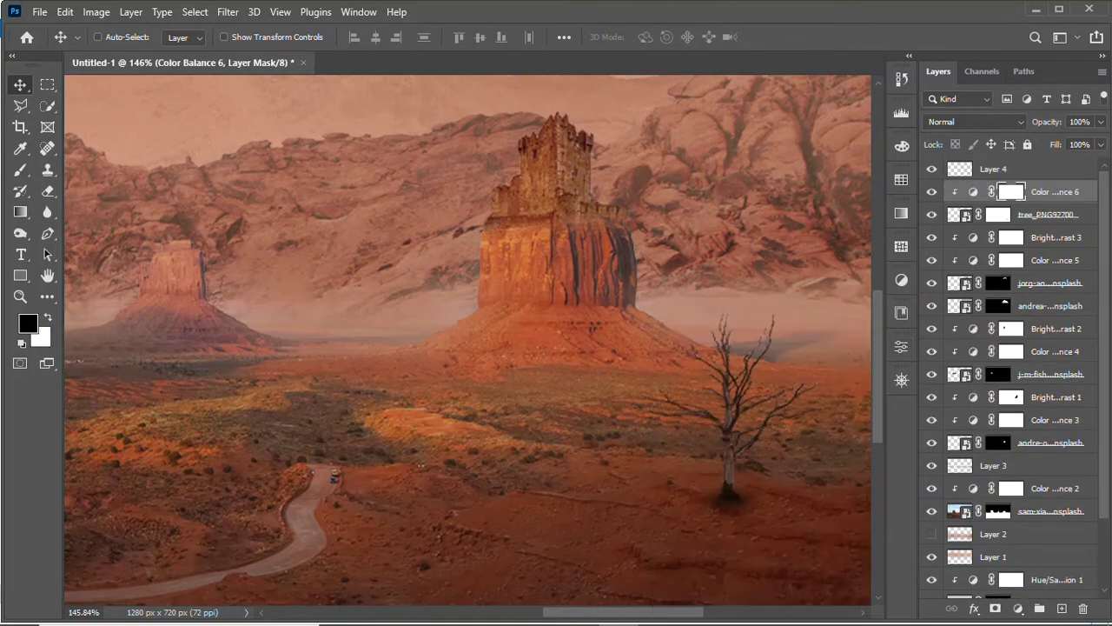
Zoom to the whole image and clip a Brightness/Contrast 4 adjustment to the tree
key(ctrl+0)
click(1018, 608)
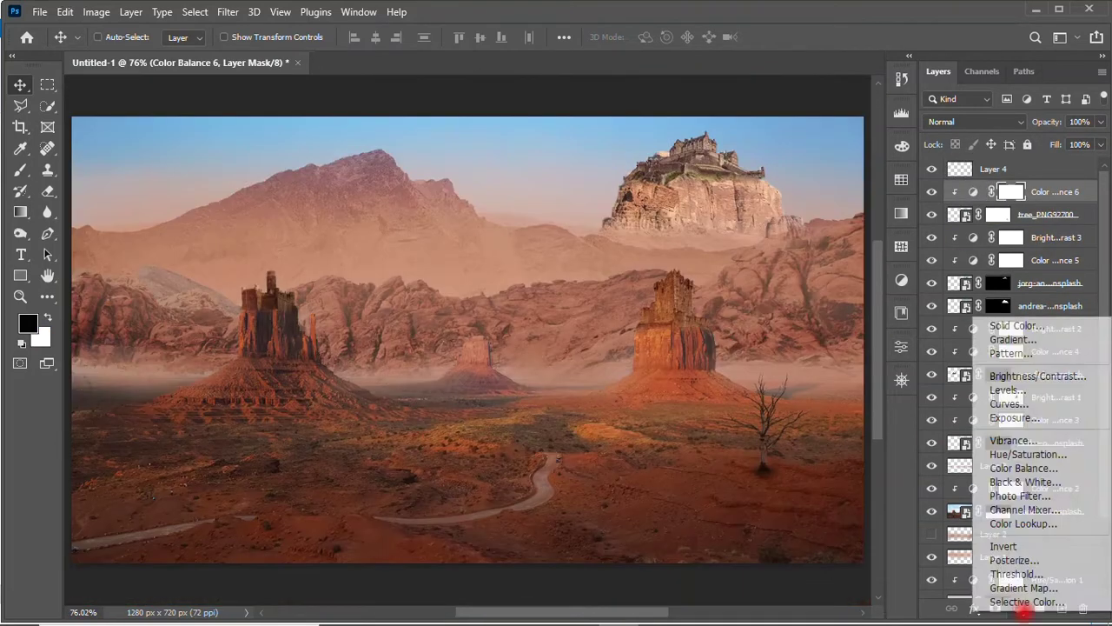
click(1012, 368)
click(901, 346)
key(b)
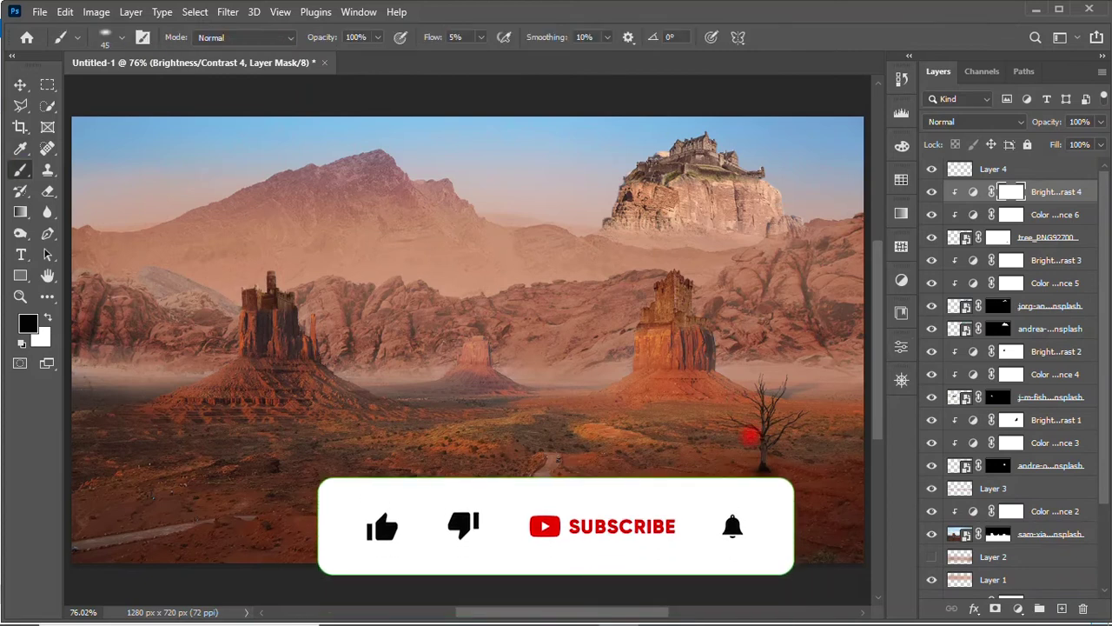
key(v)
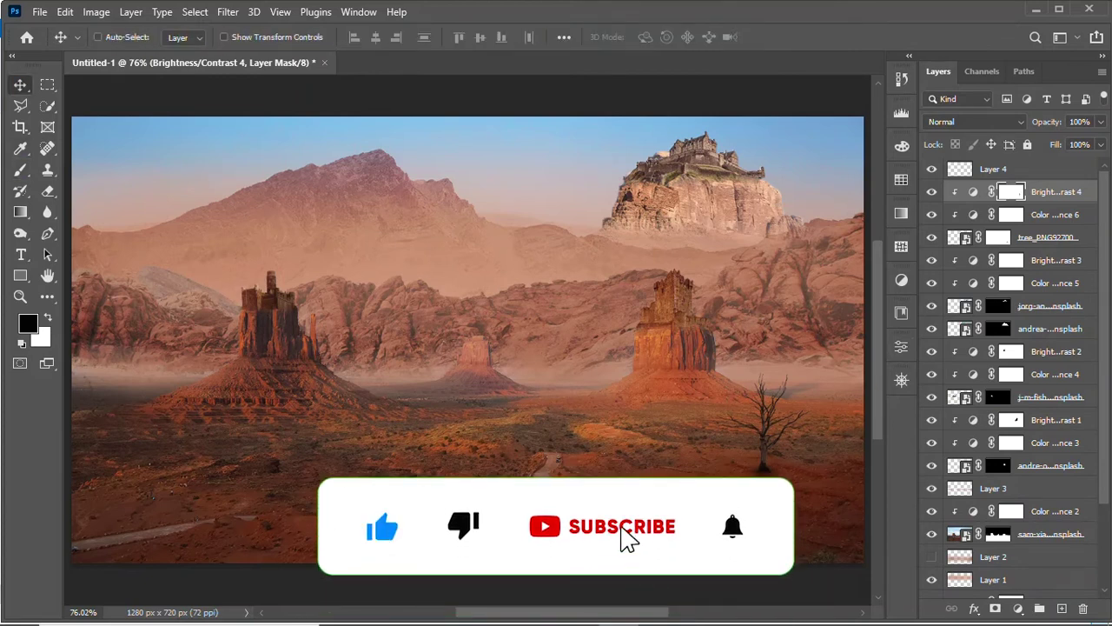
Duplicate the tree, darken the copy with a black Color Overlay, and perspective-flatten it
key(ctrl+j)
right_click(936, 252)
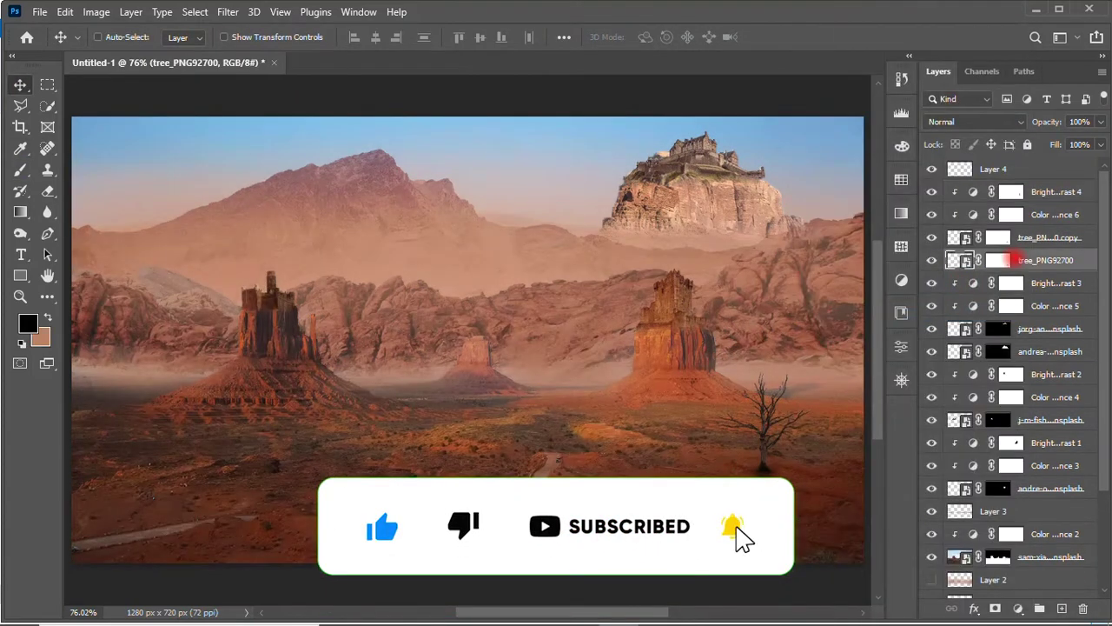
key(ctrl+t)
right_click(747, 452)
click(774, 93)
mouse_move(819, 368)
mouse_down()
mouse_move(848, 409)
mouse_move(829, 444)
mouse_up()
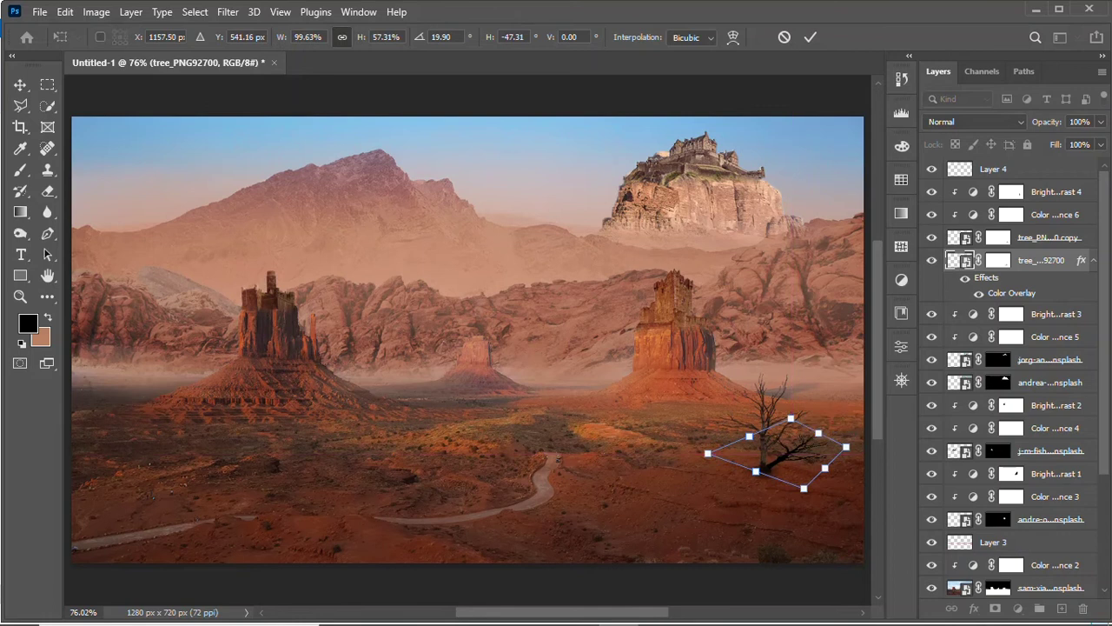
Stretch the tree shadow along the ground to the lower right and apply a 3.4 px Gaussian Blur
drag(765, 452, 791, 465)
key(Return)
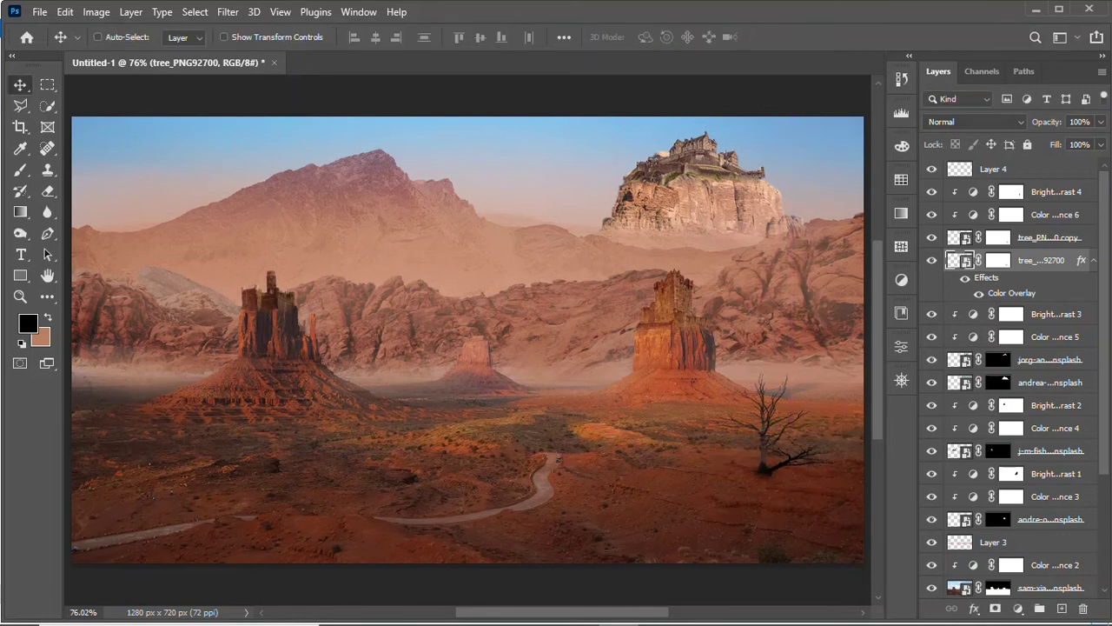
click(227, 11)
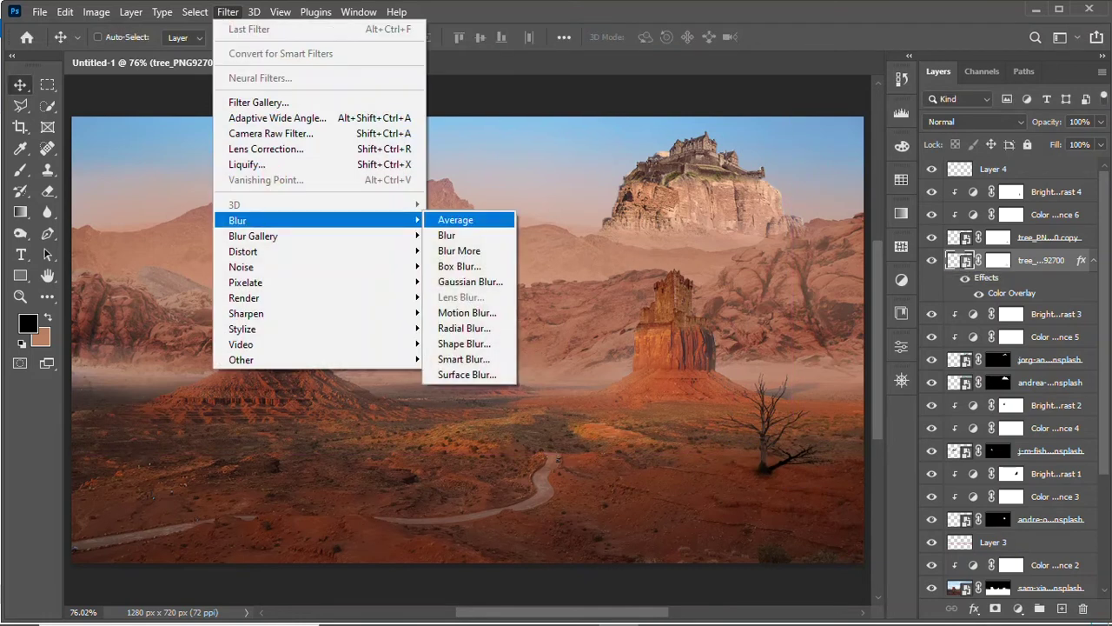
click(472, 288)
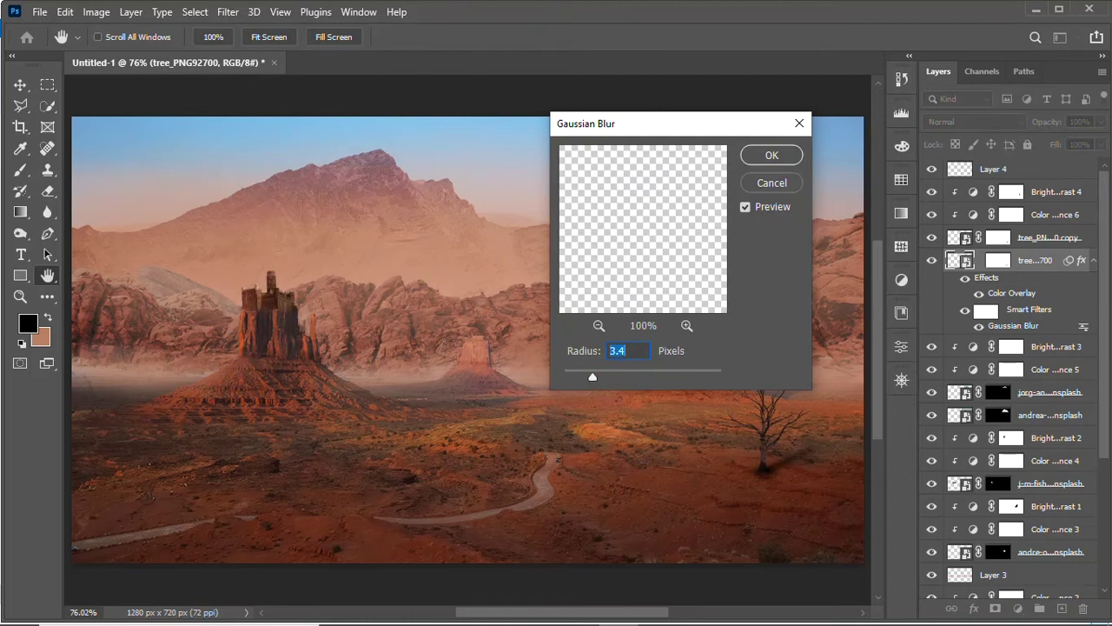
key(Return)
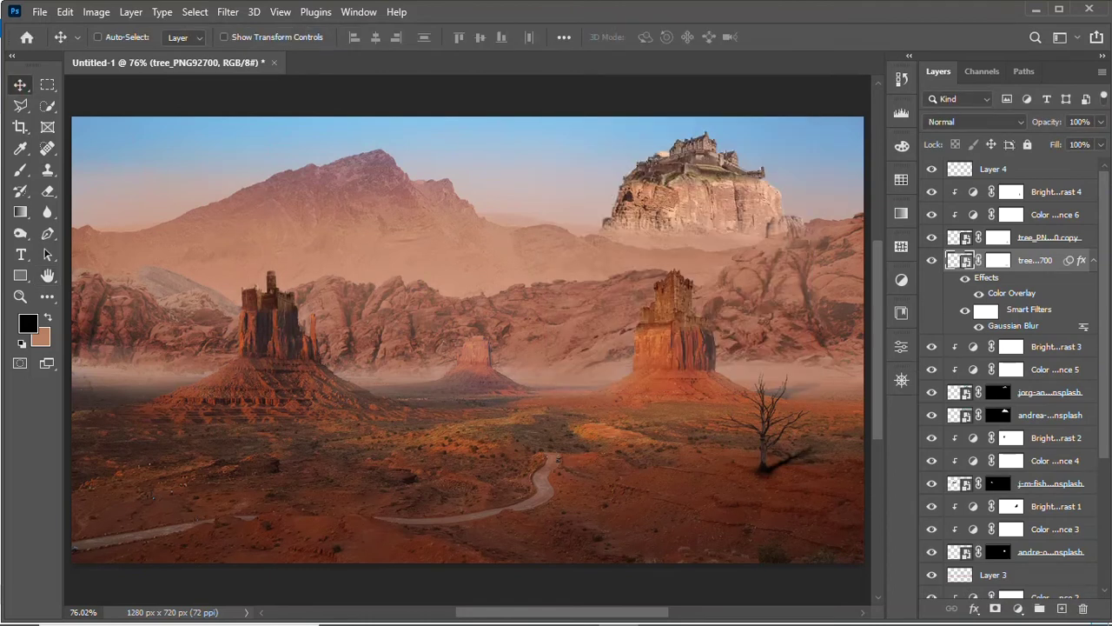
Set the shadow to 73% opacity and paint peach haze on a new layer with a 600 px soft brush
key(7)
key(3)
key(ctrl+shift+alt+n)
key(b)
click(120, 38)
click(394, 101)
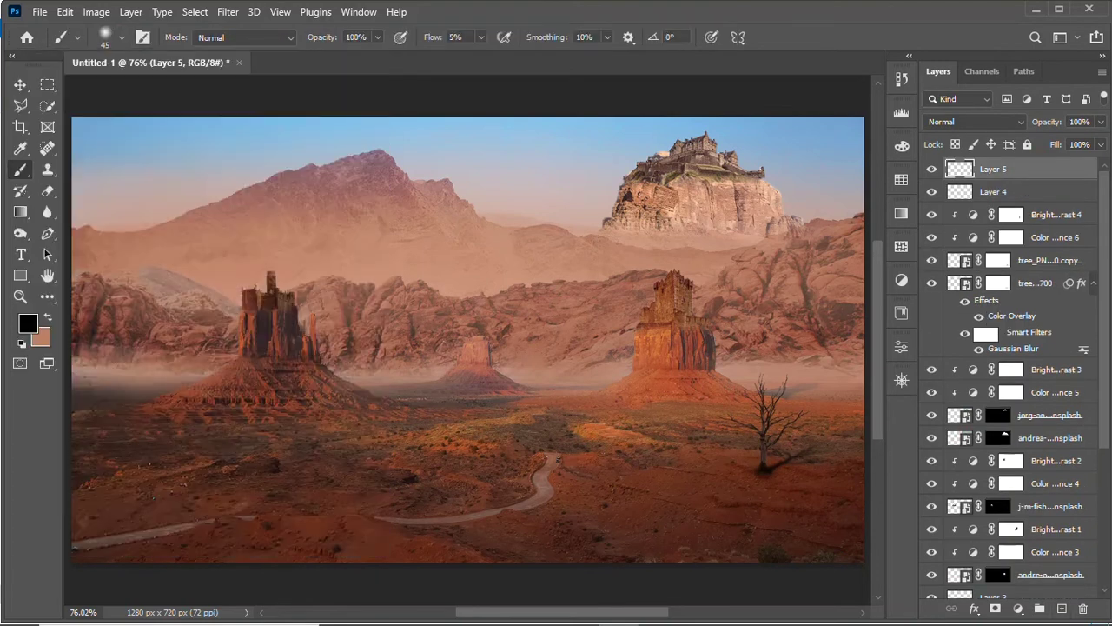
alt+click(436, 229)
key(bracketright)
key(bracketright)
click(709, 210)
mouse_move(174, 217)
mouse_down()
mouse_move(368, 185)
mouse_move(380, 117)
mouse_up()
Keep the haze layer Normal but hidden, and fade the floating castle photo to 52% opacity
key(v)
mouse_move(1100, 122)
mouse_down()
mouse_move(1078, 141)
mouse_move(1087, 141)
mouse_up()
click(973, 122)
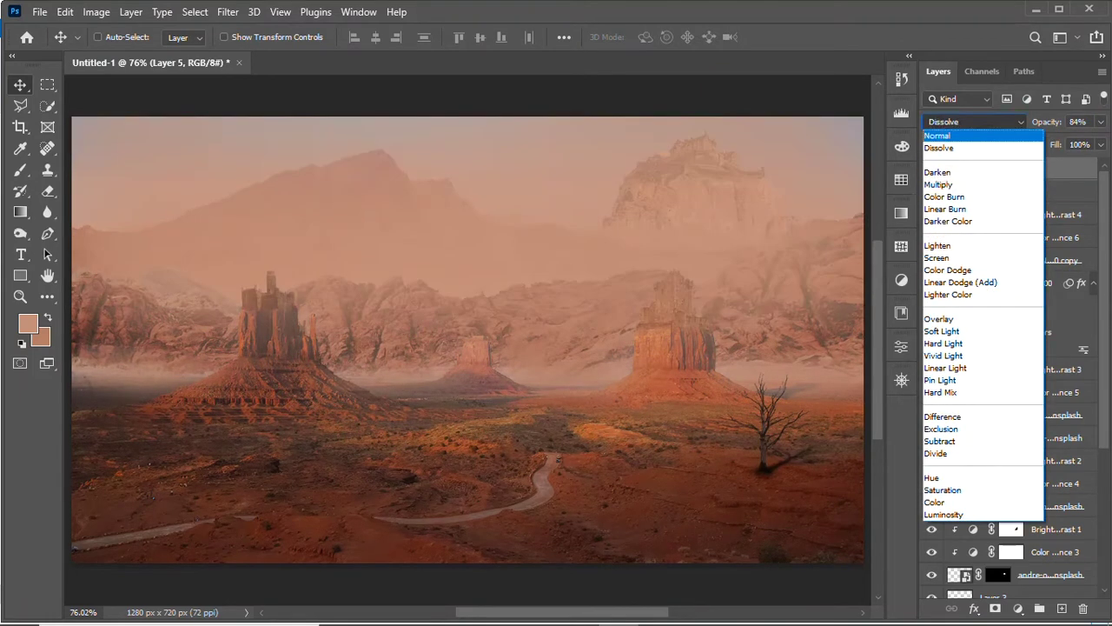
click(937, 135)
click(931, 168)
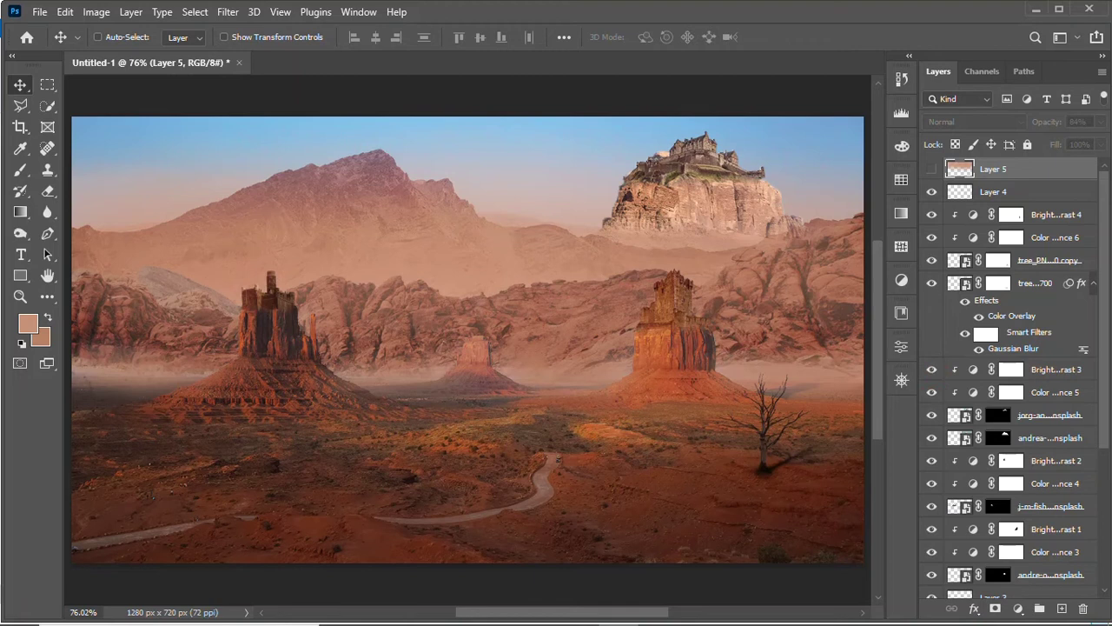
click(1042, 415)
click(1099, 122)
drag(1094, 141, 1062, 141)
Fade the second castle photo layer to 59% opacity
scroll(1008, 374, down, 3)
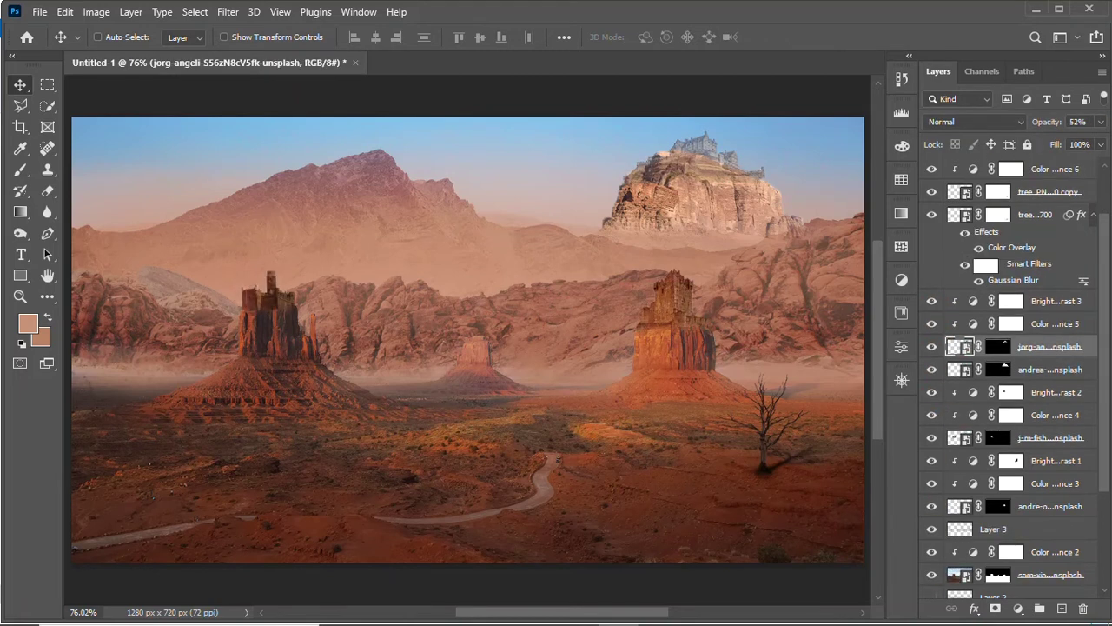
scroll(931, 192, down, 2)
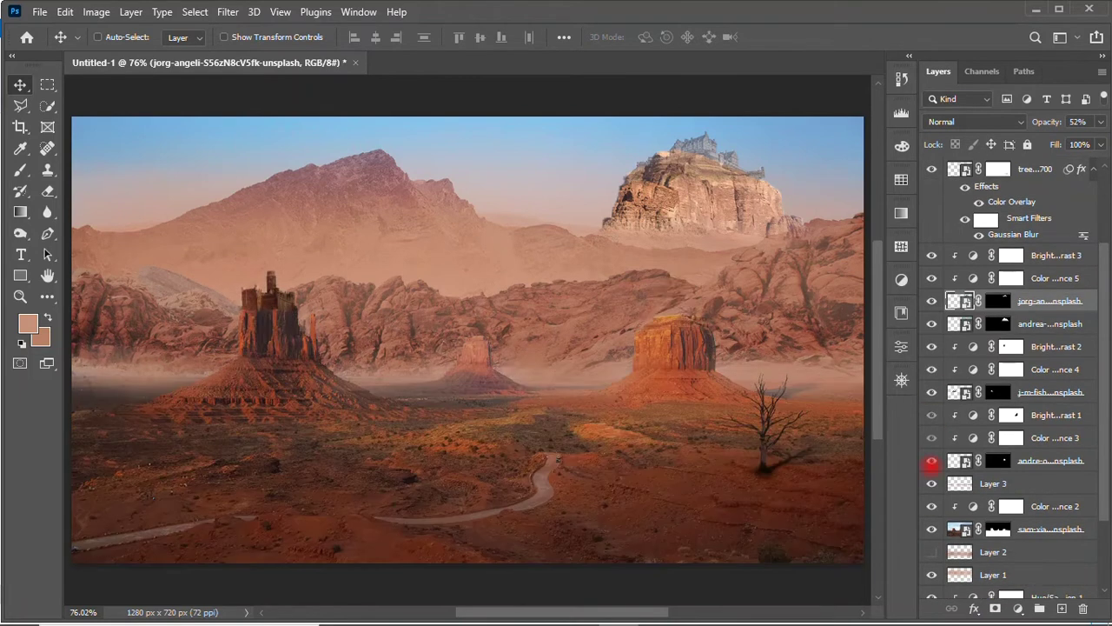
scroll(931, 460, down, 5)
scroll(1008, 374, up, 9)
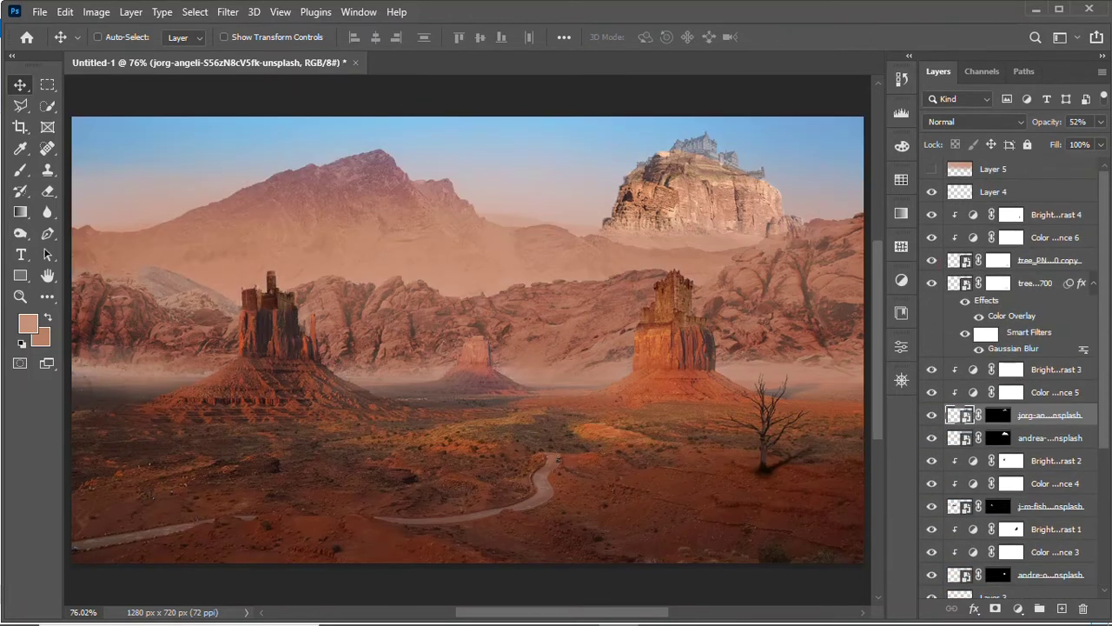
click(1049, 438)
click(1100, 121)
drag(1061, 140, 1071, 141)
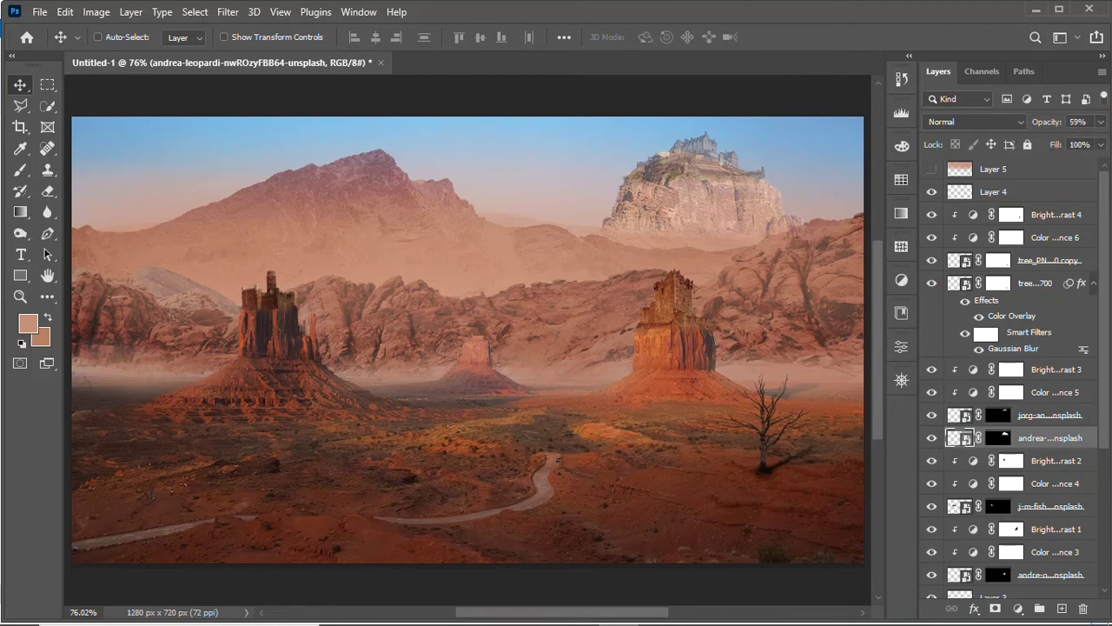
Add a Brightness/Contrast adjustment above Hue/Saturation 1 with strongly negative brightness
scroll(1007, 391, down, 5)
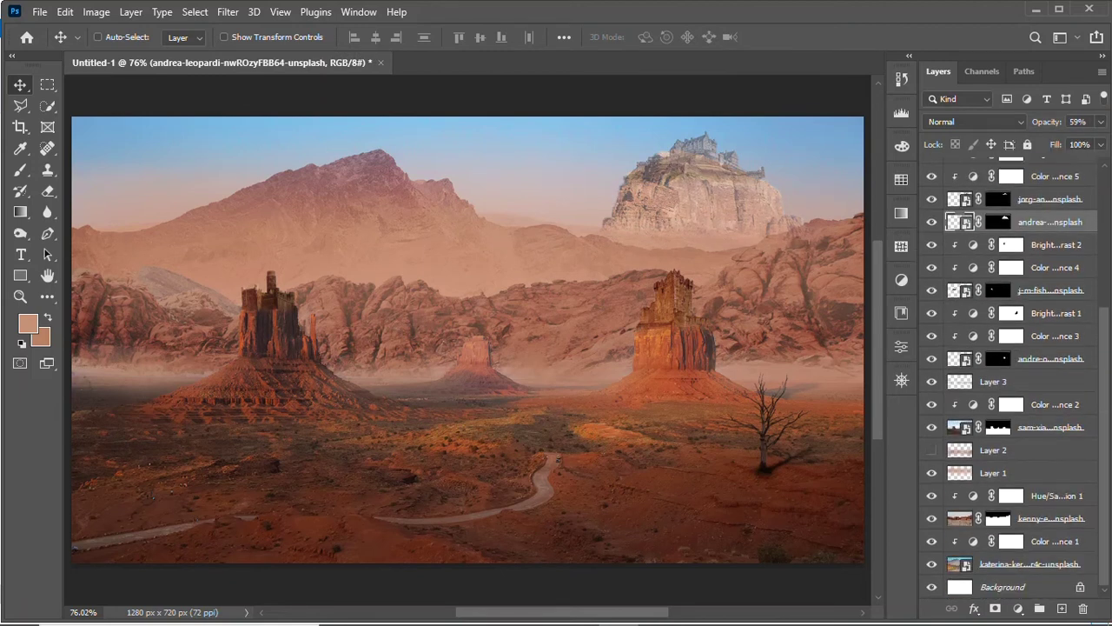
click(1051, 495)
click(1019, 608)
click(1013, 372)
drag(761, 417, 671, 417)
click(856, 318)
Paint the middle band out of the Brightness/Contrast mask
key(b)
drag(87, 322, 834, 313)
key(v)
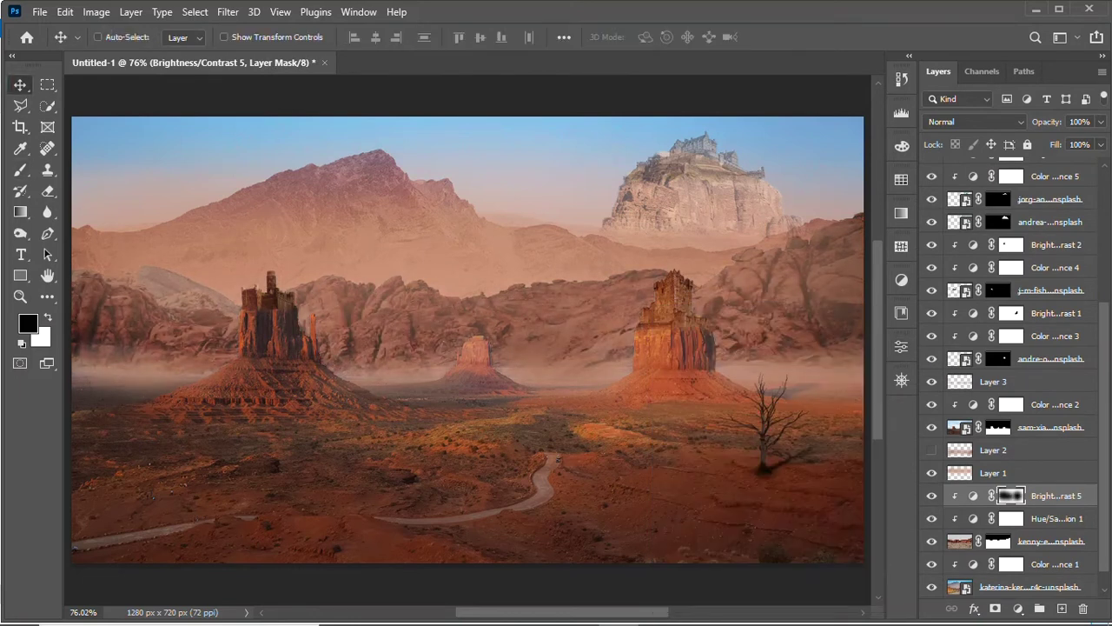
scroll(1008, 374, up, 5)
scroll(1008, 374, down, 2)
Add a clipped Hue/Saturation above Color Balance 2 with slightly reduced saturation
scroll(1008, 374, down, 3)
click(1051, 437)
click(901, 346)
key(ctrl+alt+g)
drag(762, 466, 752, 467)
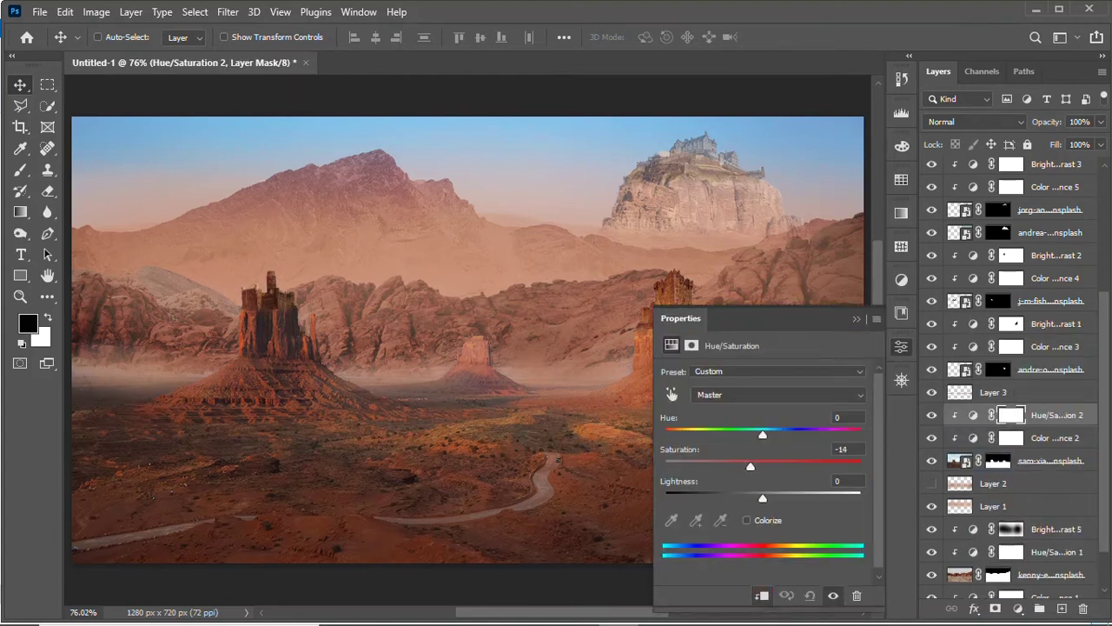
click(856, 318)
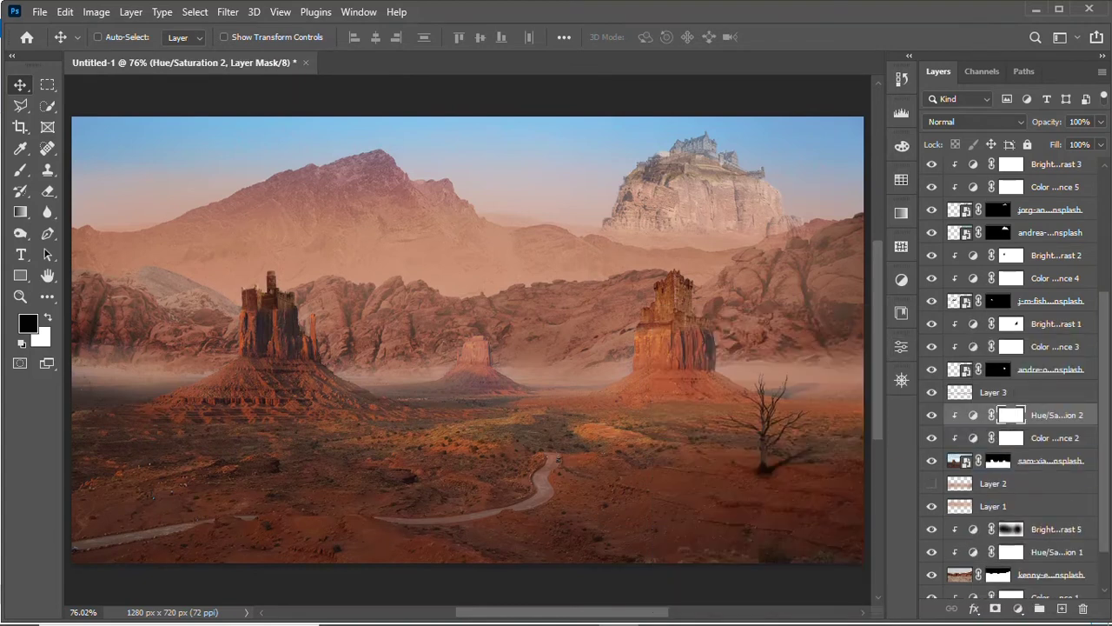
click(973, 415)
click(856, 318)
scroll(1008, 391, up, 1)
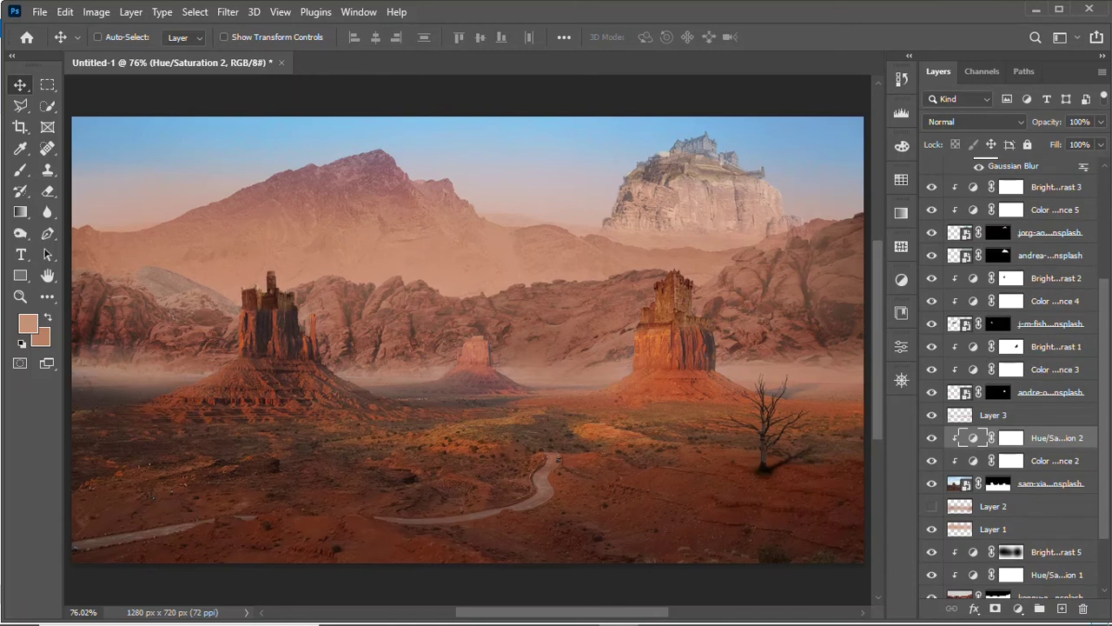
Add a clipped Hue/Saturation above Brightness/Contrast 3, raising saturation to +19
click(1012, 346)
scroll(1017, 347, up, 2)
click(1011, 278)
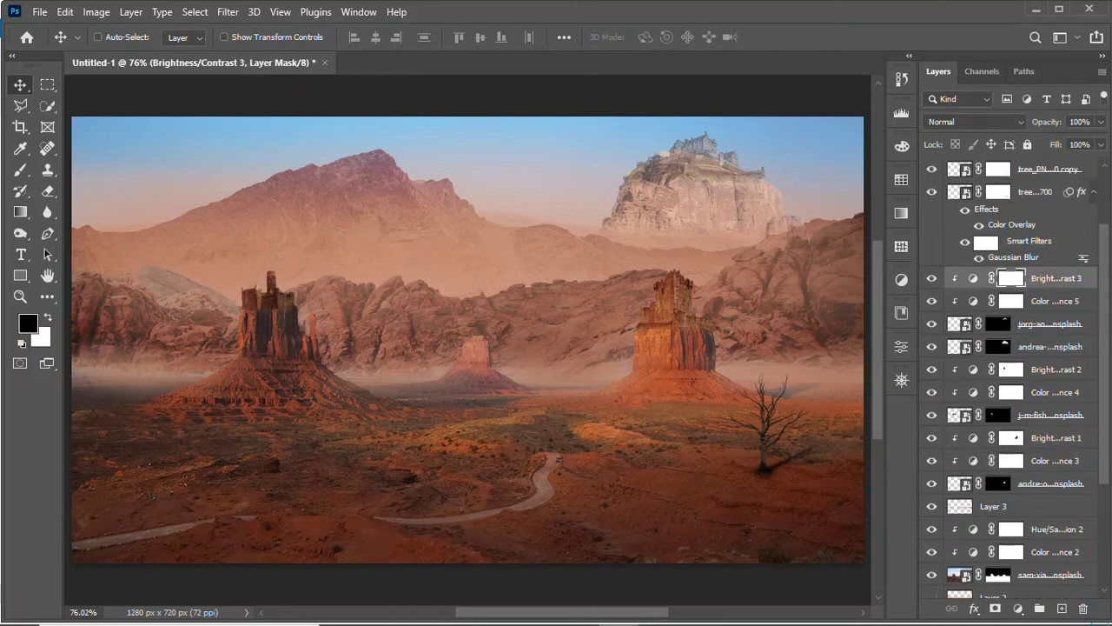
click(1043, 346)
click(1018, 608)
click(1007, 447)
drag(762, 461, 777, 465)
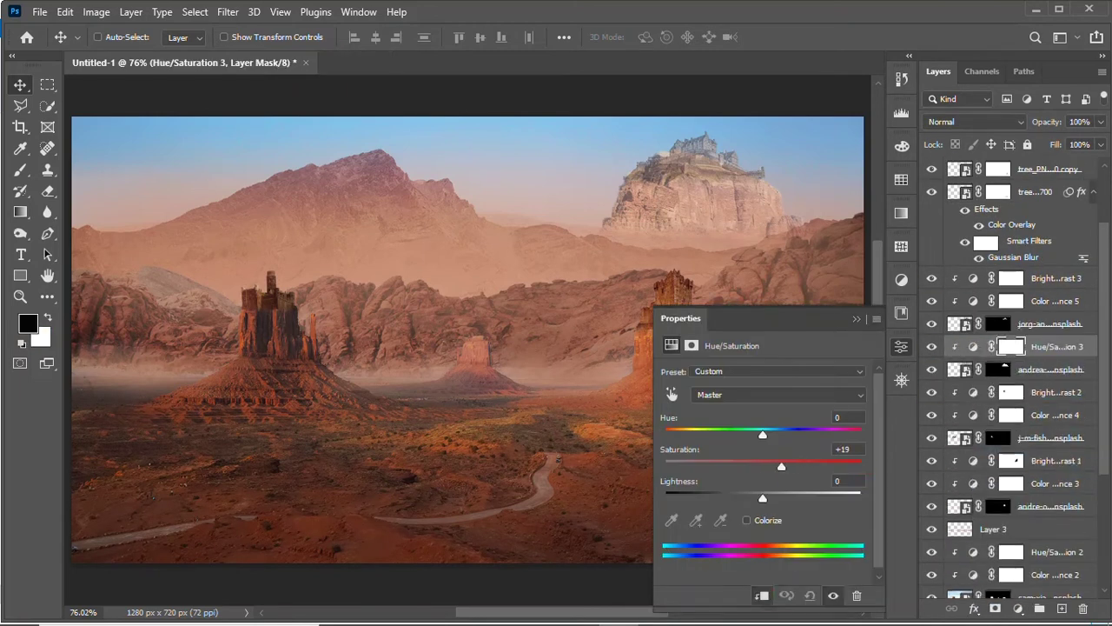
click(856, 319)
Add another clipped Hue/Saturation layer with saturation nudged slightly down
click(1042, 278)
click(1019, 608)
click(993, 447)
click(762, 466)
click(901, 345)
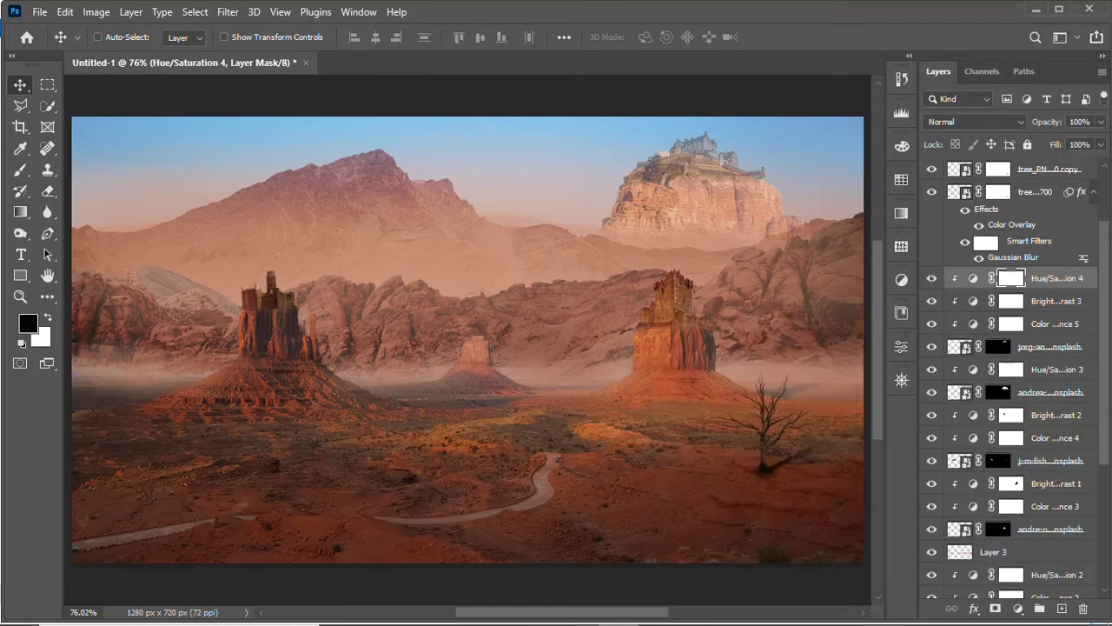
Fade the rock photo layer to 59% and paint sky blue over the castle top
click(1042, 345)
click(1101, 121)
drag(1101, 139, 1068, 139)
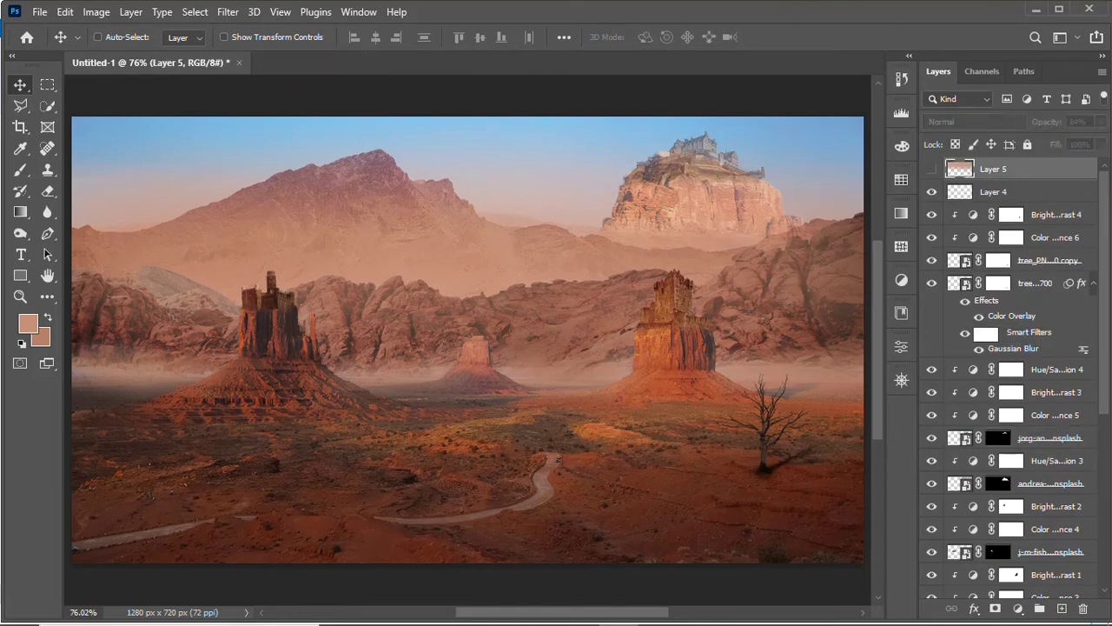
alt+click(715, 144)
drag(747, 156, 621, 166)
Lower the blue paint layer's opacity and add a clipped pinkish-brown Solid Color fill above Hue/Saturation 3
click(1101, 122)
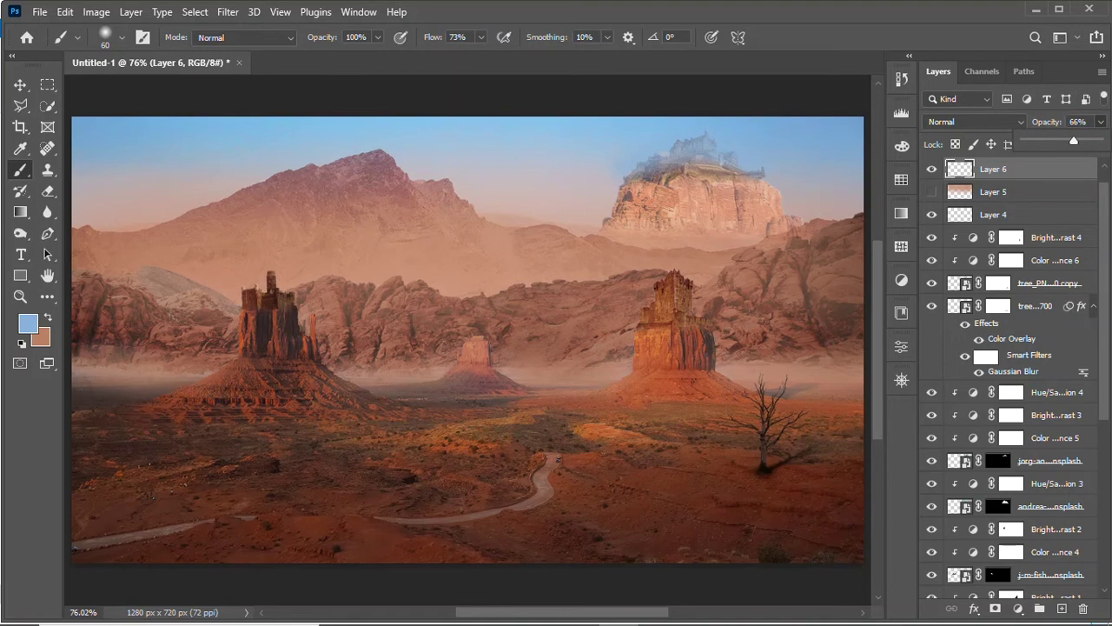
scroll(930, 438, down, 1)
click(1042, 461)
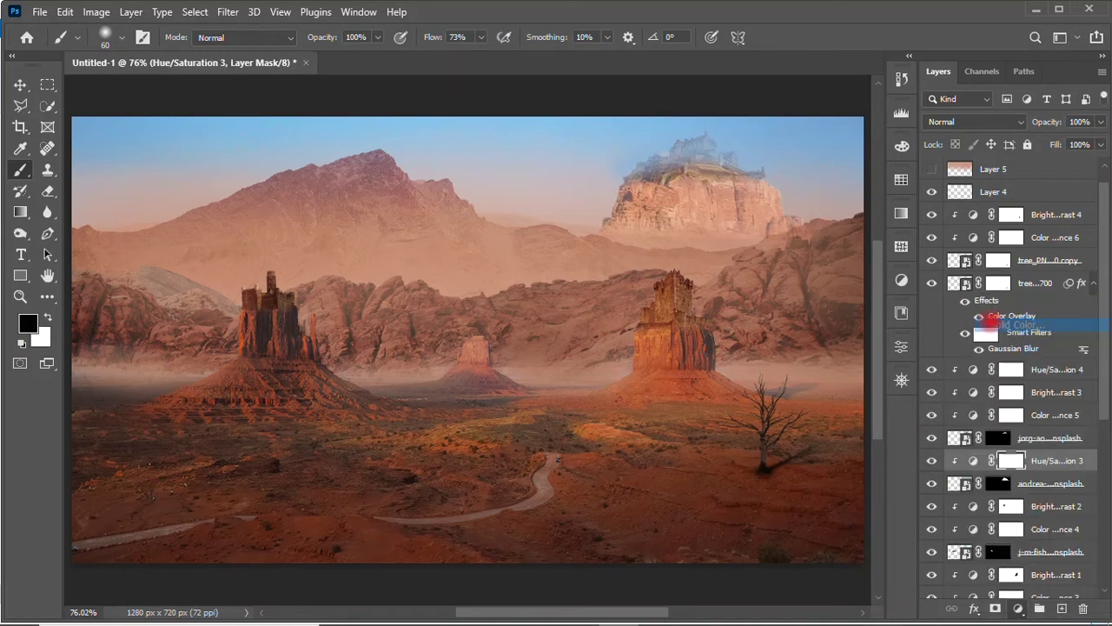
click(1046, 232)
right_click(1034, 460)
click(869, 313)
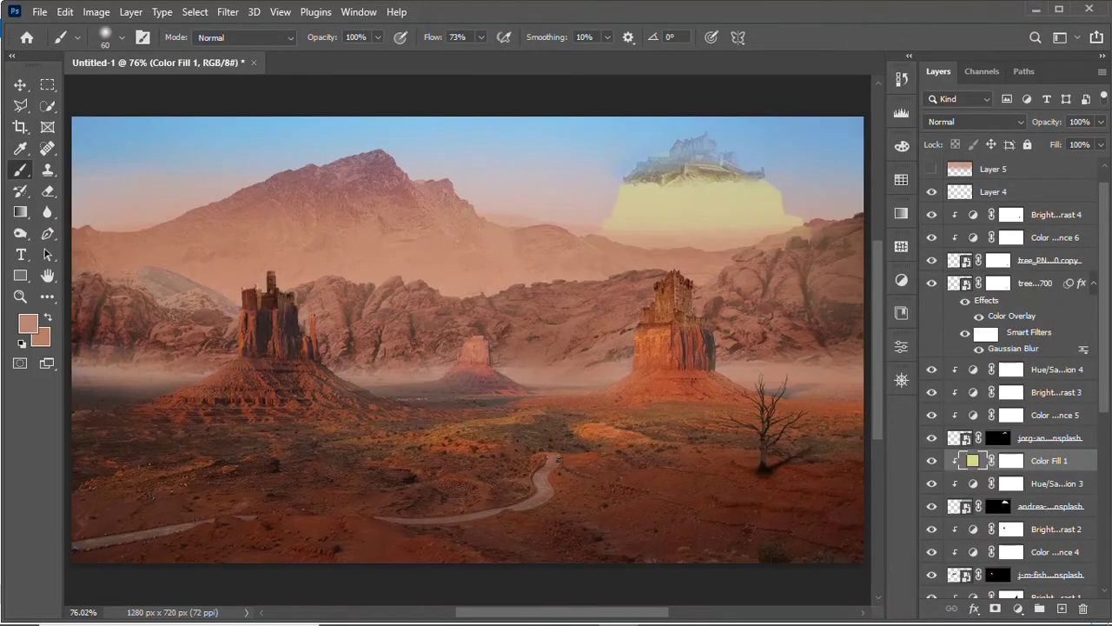
double_click(972, 461)
click(603, 238)
click(1007, 231)
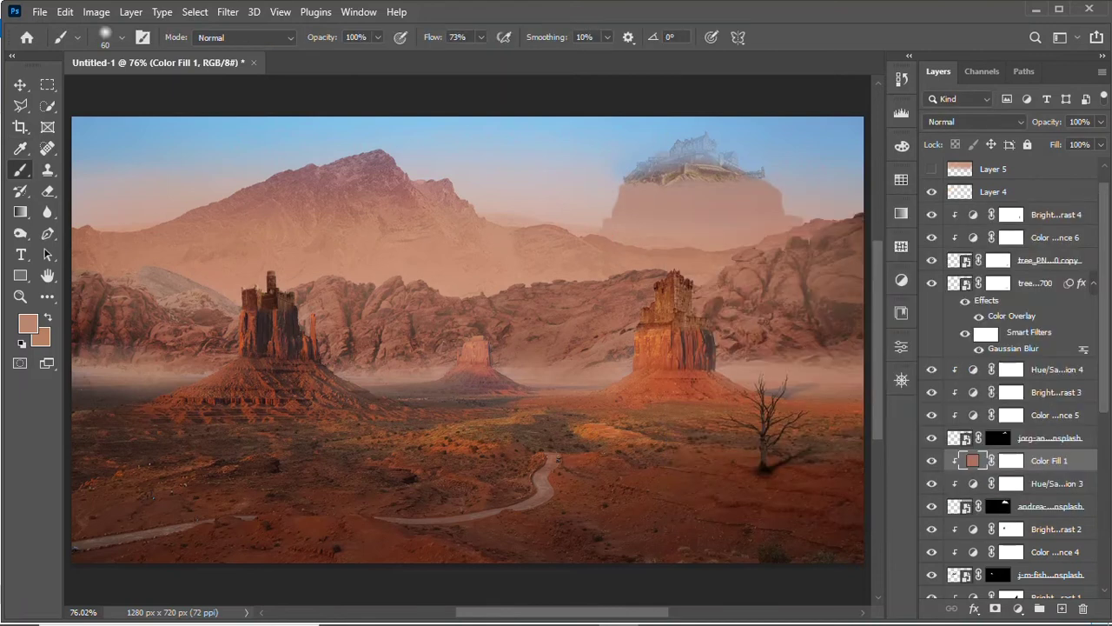
Invert the fill's mask, paint it back over the floating rock at 17% flow, set opacity 82%
key(d)
key(ctrl+i)
key(bracketright)
key(bracketright)
drag(480, 37, 434, 54)
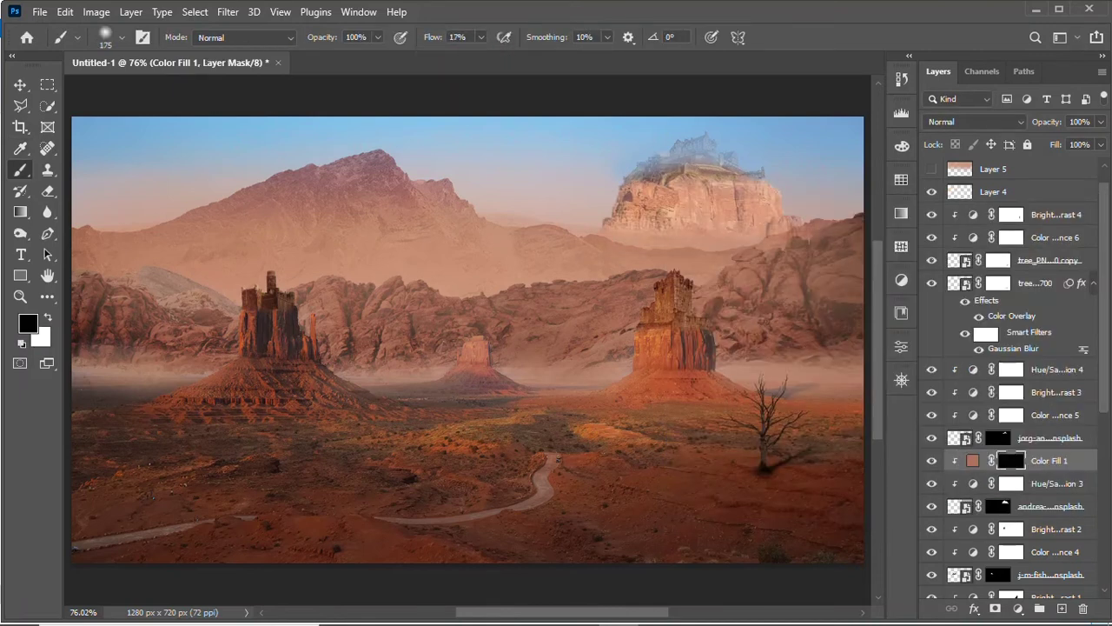
key(x)
drag(669, 213, 773, 195)
key(v)
drag(1100, 121, 1084, 140)
scroll(467, 327, down, 1)
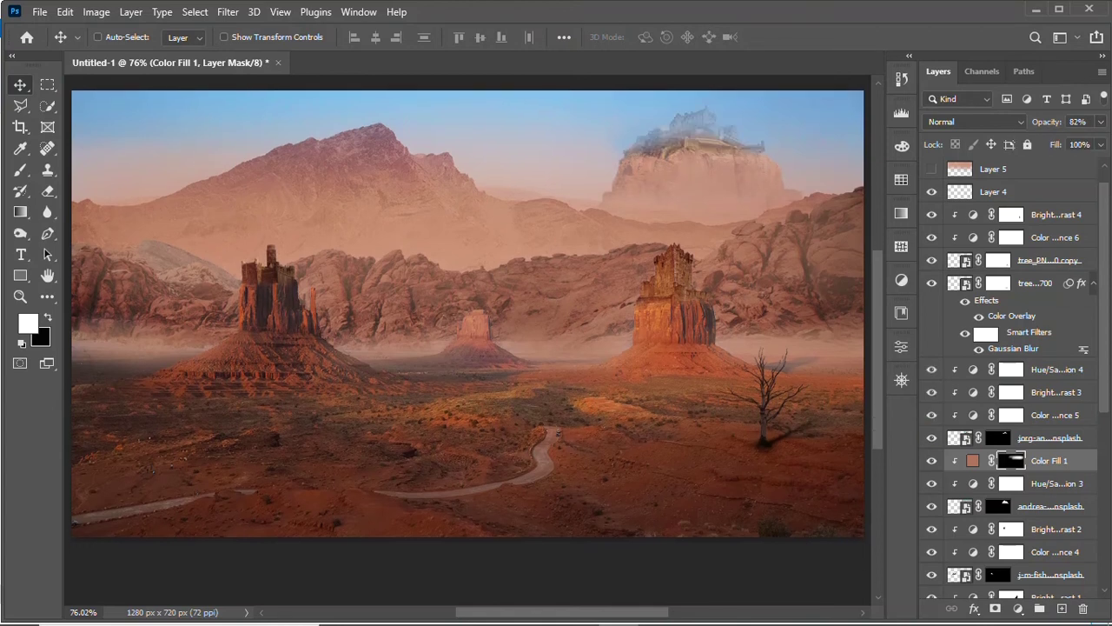
Add a Color Balance layer above Hue/Saturation 4 shifting midtones toward red (+59)
click(1055, 370)
click(1018, 608)
click(995, 447)
drag(741, 405, 783, 405)
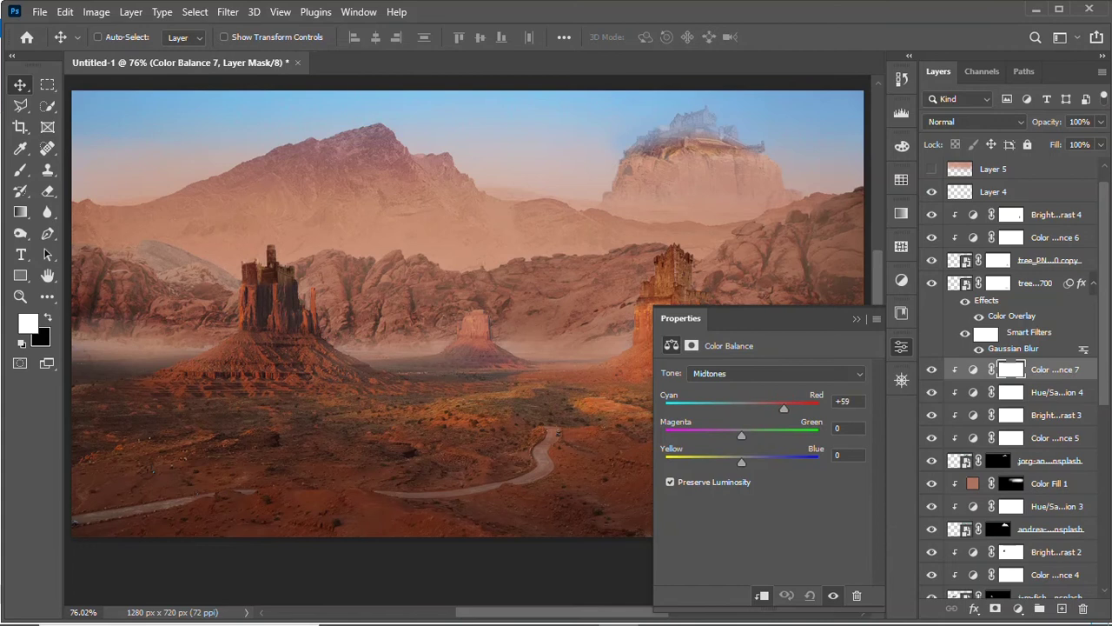
click(997, 461)
key(b)
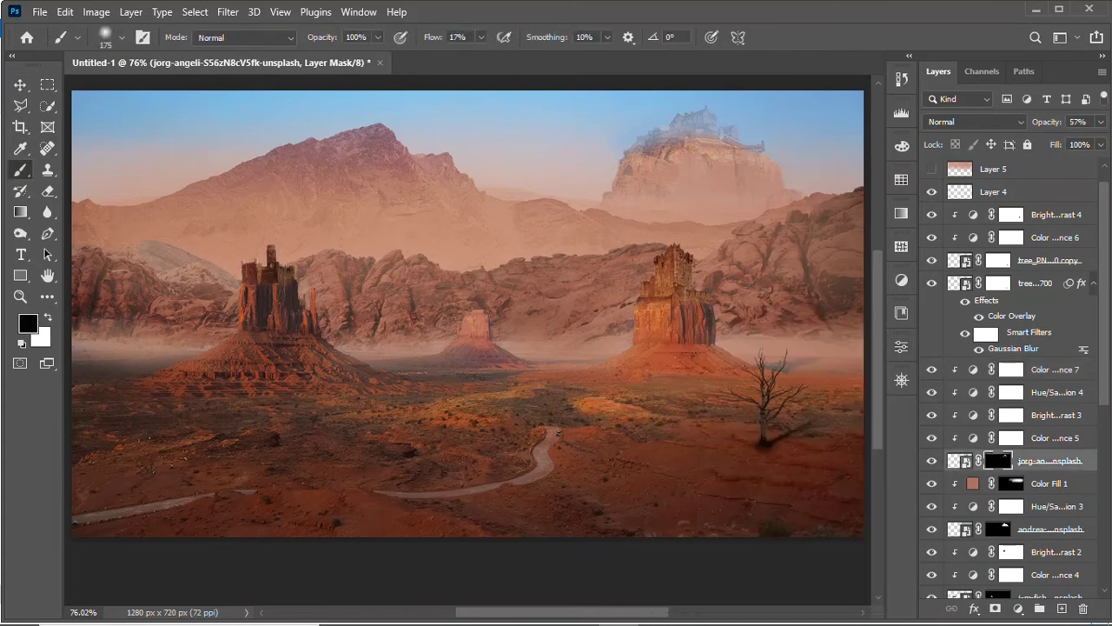
key(v)
scroll(1008, 373, down, 5)
Inspect the Hue/Saturation 2 adjustment settings
click(1010, 369)
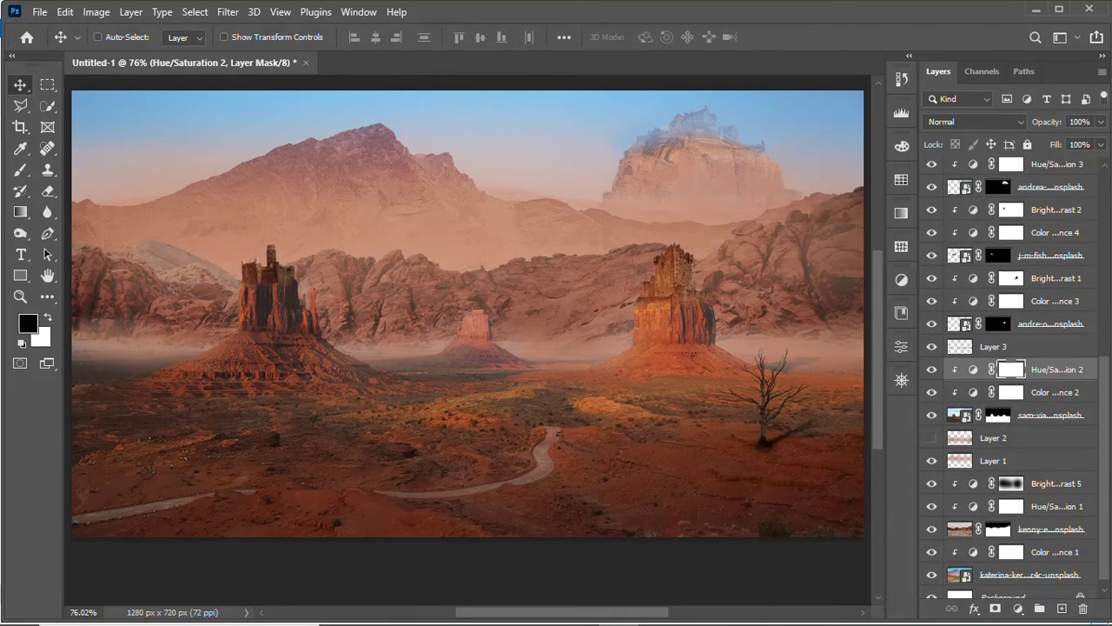
double_click(973, 369)
click(901, 346)
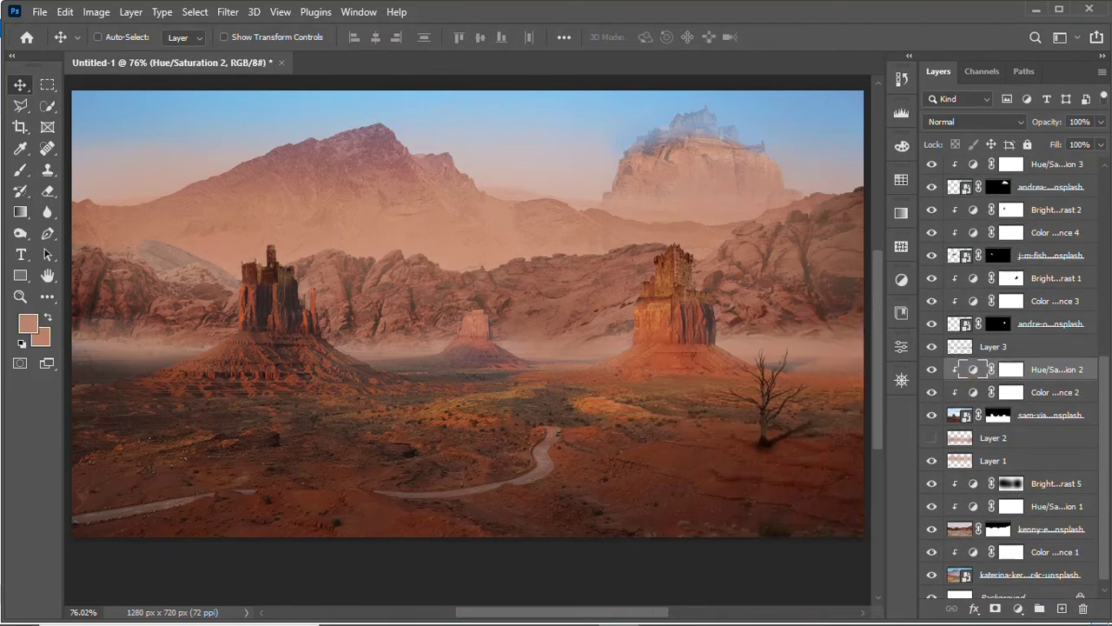
scroll(1008, 374, up, 1)
Add Hue/Saturation 5 and 6 above Brightness/Contrast 1 and 2
click(1052, 323)
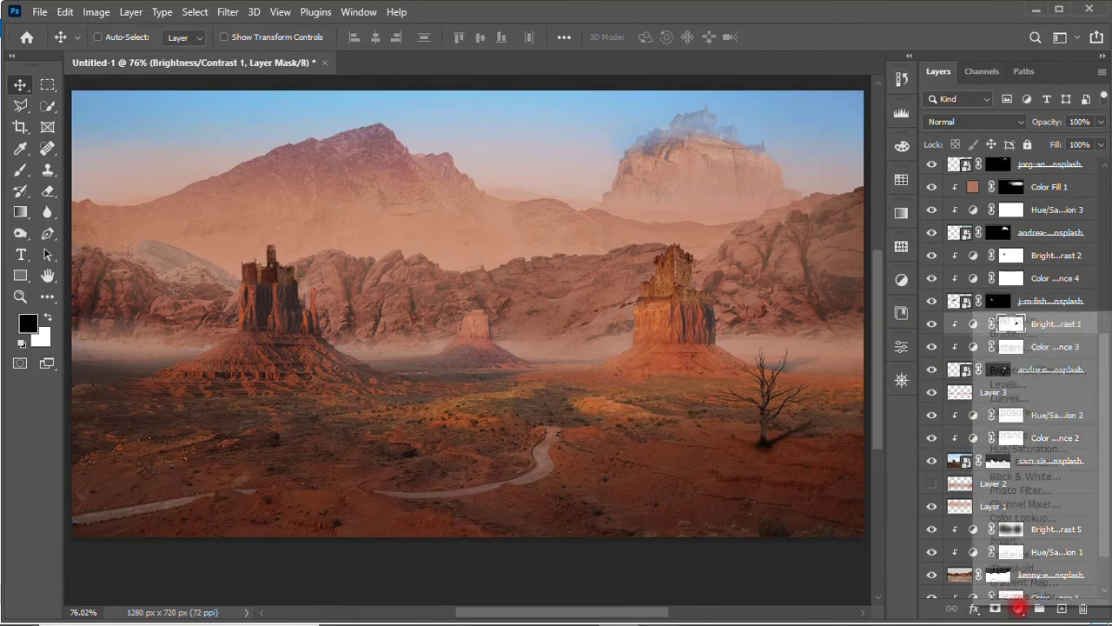
click(901, 278)
click(901, 346)
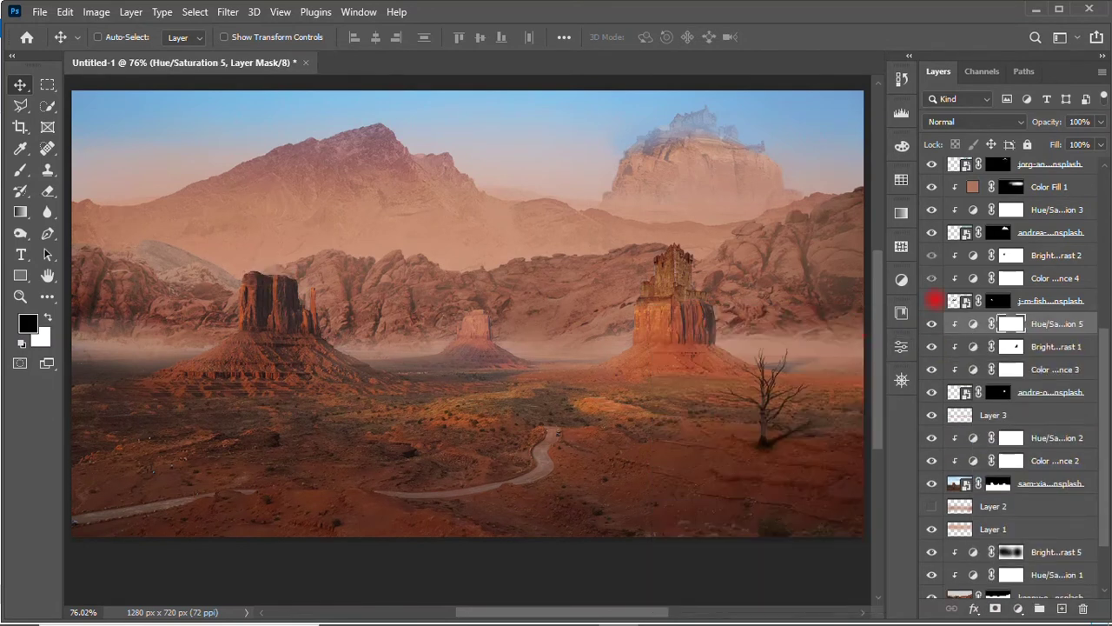
click(933, 256)
click(901, 279)
click(901, 345)
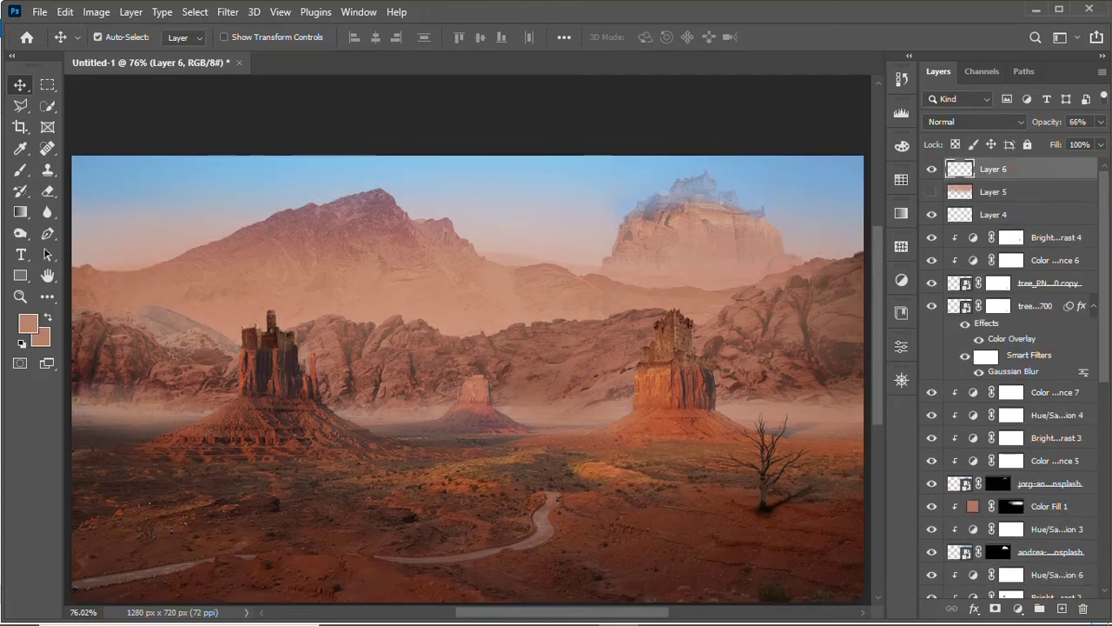
Stamp visible layers into Layer 7 and grade it in Camera Raw (Temp +7, Tint +21, Highlights −37)
key(ctrl+shift+alt+e)
click(228, 12)
click(377, 132)
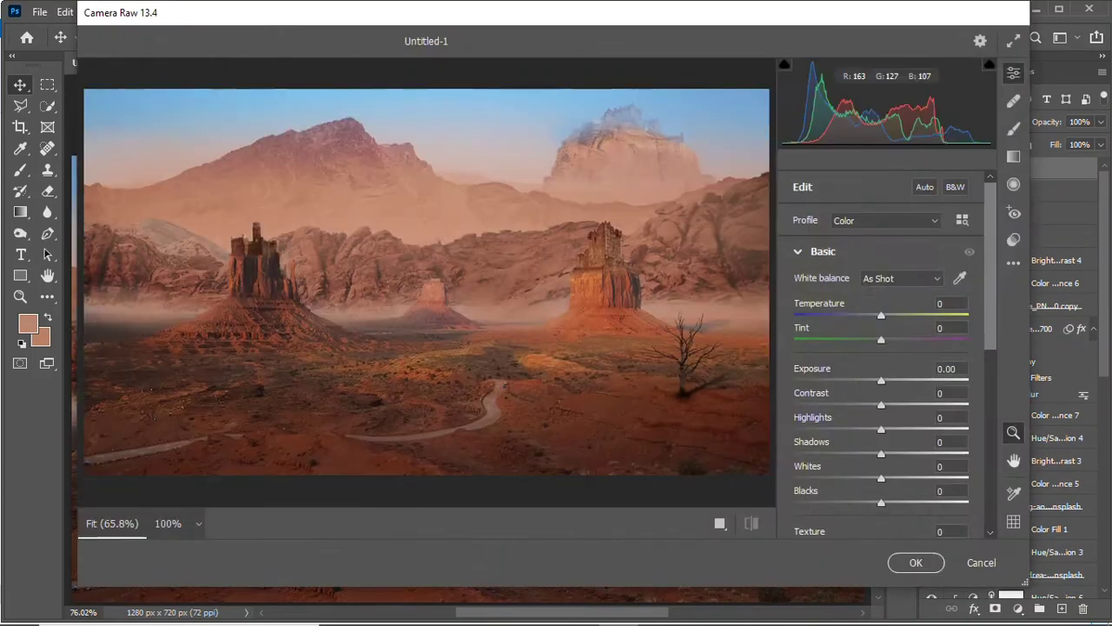
drag(881, 315, 899, 339)
drag(881, 405, 894, 405)
scroll(881, 391, down, 3)
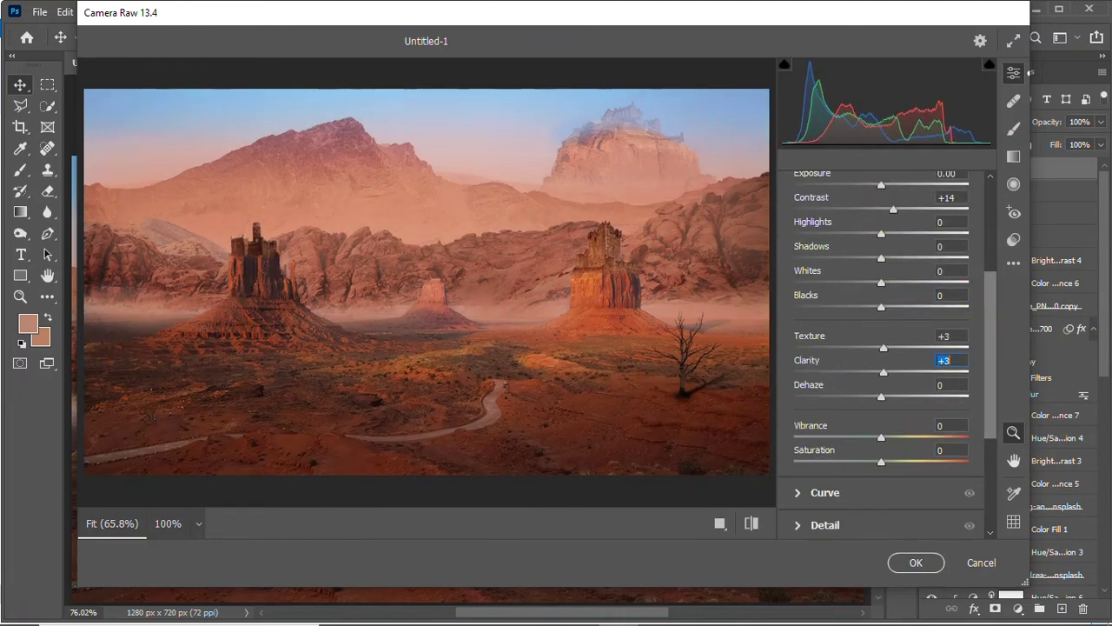
mouse_move(881, 461)
mouse_down()
mouse_move(849, 429)
mouse_move(871, 453)
mouse_up()
scroll(881, 348, up, 3)
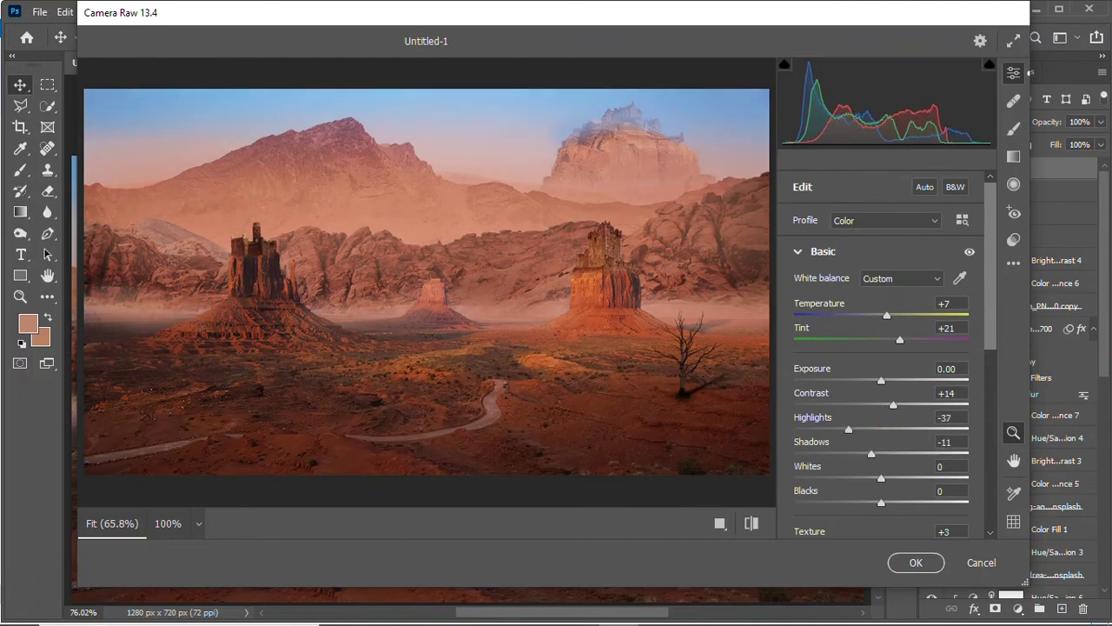
click(916, 562)
Add a bright orange Solid Color fill layer
click(1018, 609)
click(999, 320)
click(881, 242)
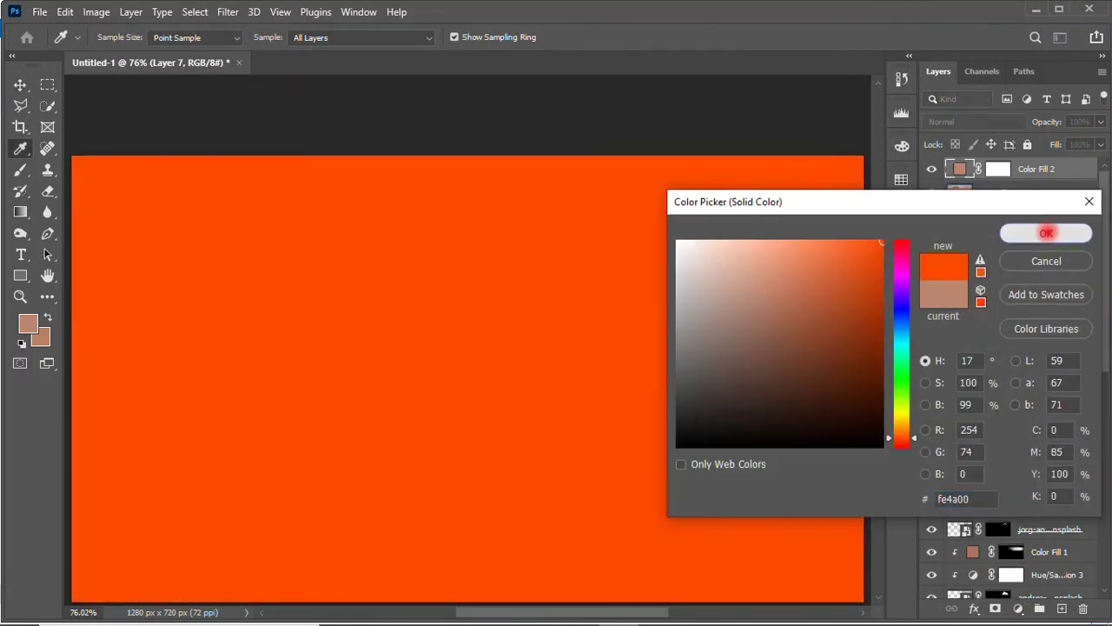
Set Color Fill 2 to Overlay, recolour it ff5a00, and lower its opacity to 25%
click(1046, 233)
click(973, 122)
click(938, 319)
double_click(959, 169)
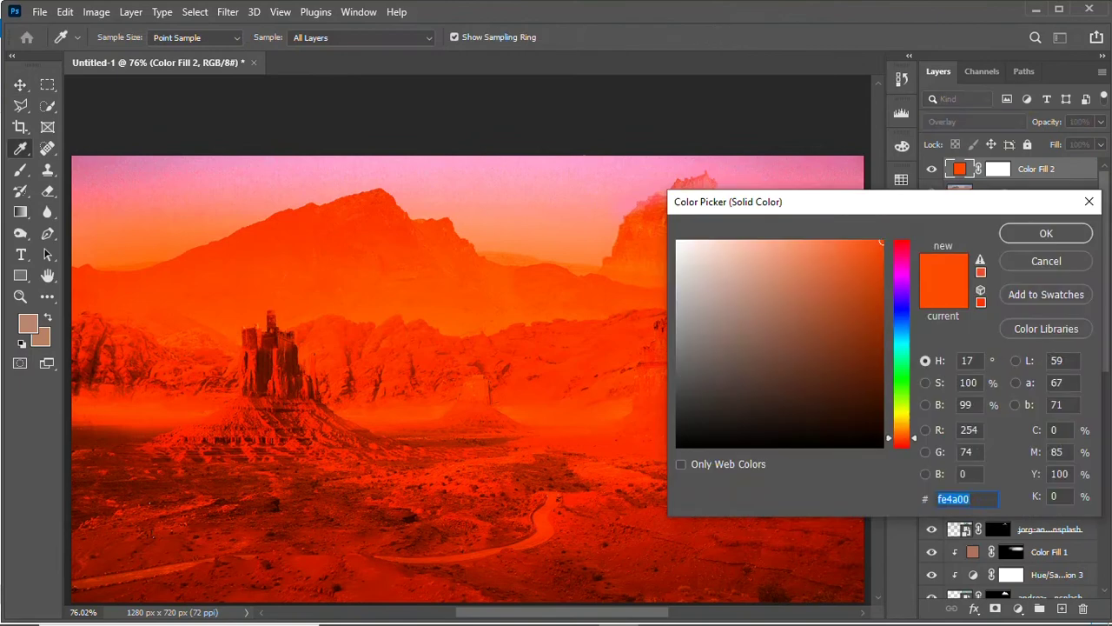
click(809, 243)
click(965, 498)
text(ff5a00)
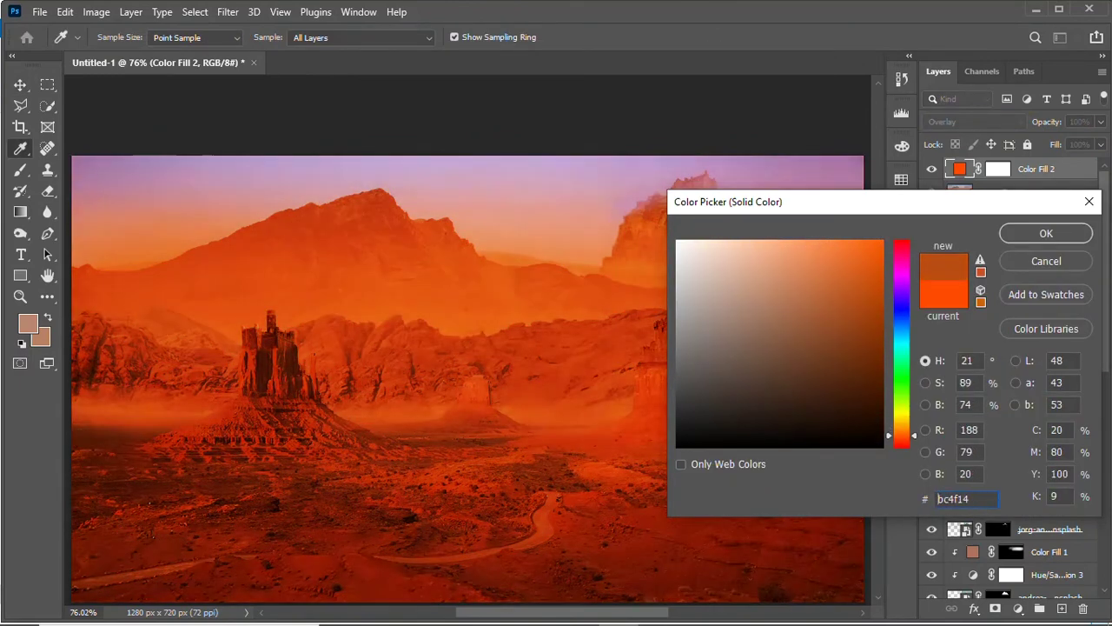
key(Return)
drag(1100, 121, 1053, 141)
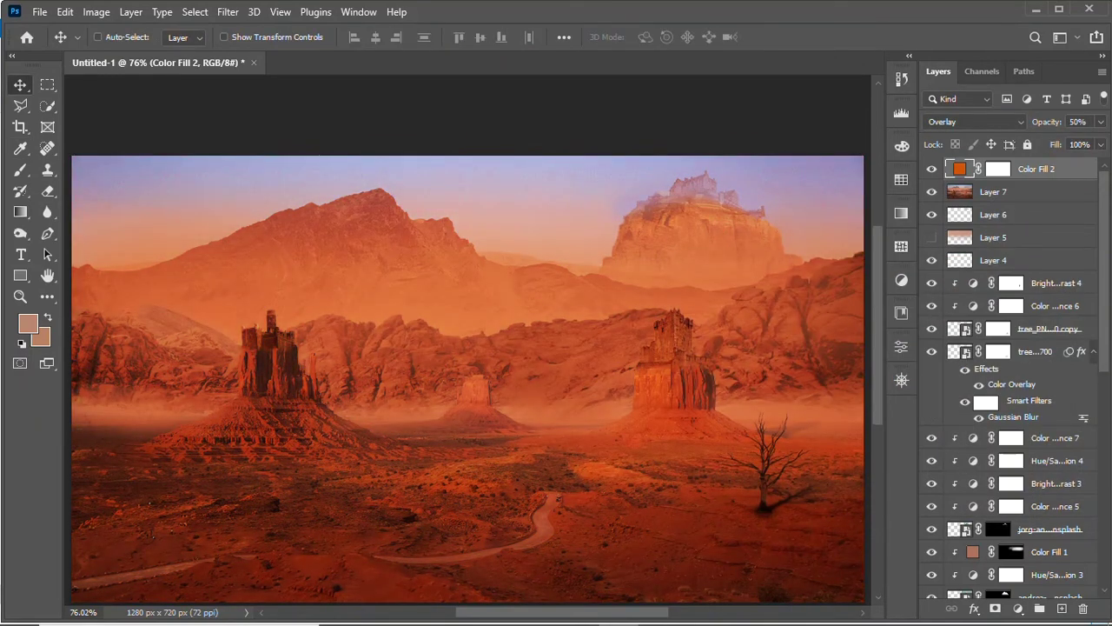
drag(1046, 121, 1025, 121)
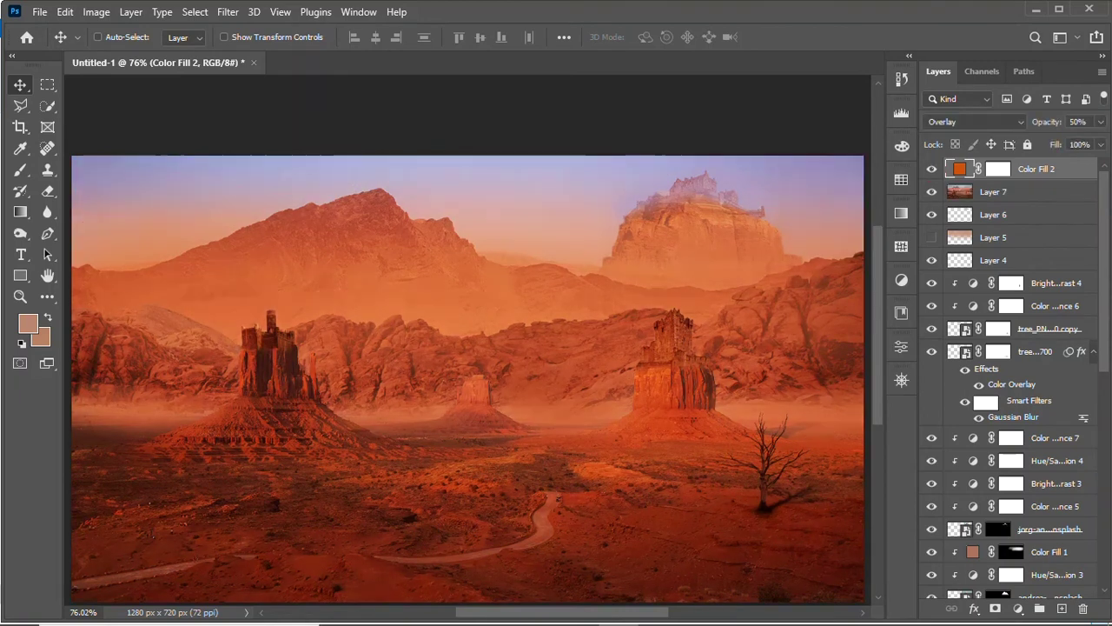